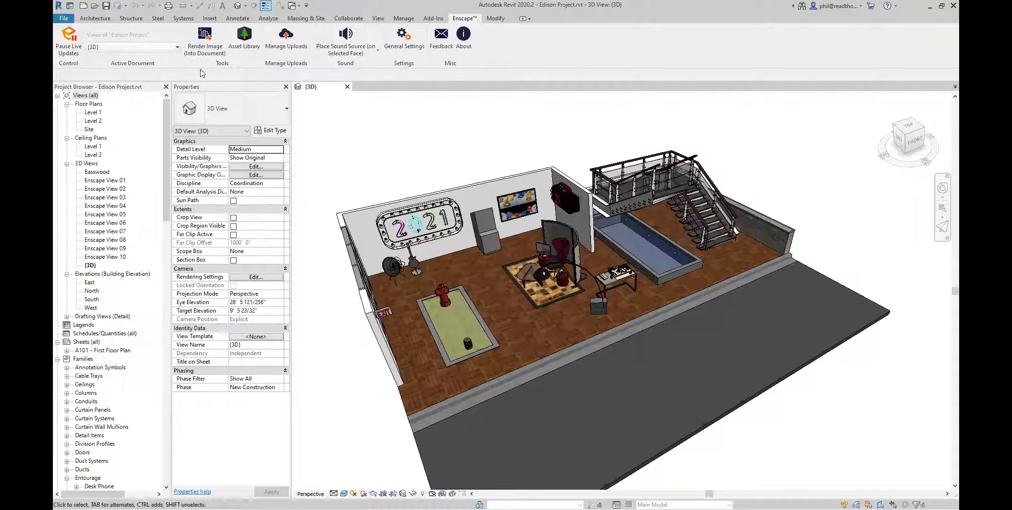
# Open the Enscape Asset Library, review the custom assets and the Enscape assets, and close the library
pyautogui.click(237, 51)
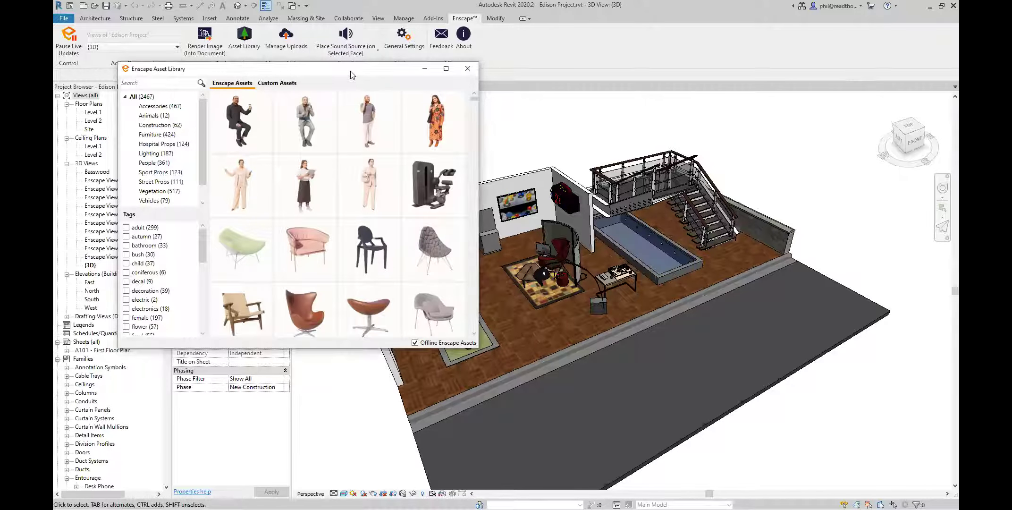
pyautogui.moveTo(351, 71); pyautogui.dragTo(534, 153)
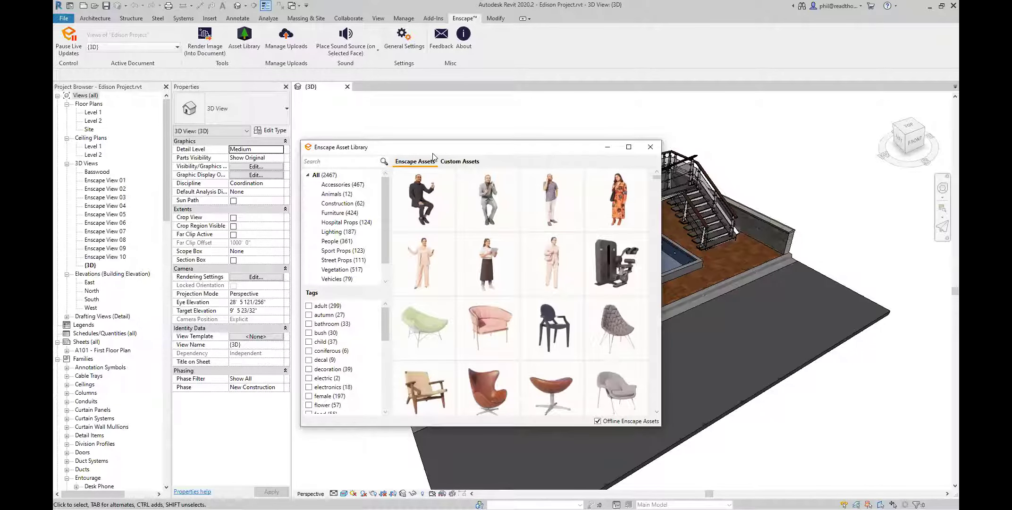
pyautogui.click(454, 163)
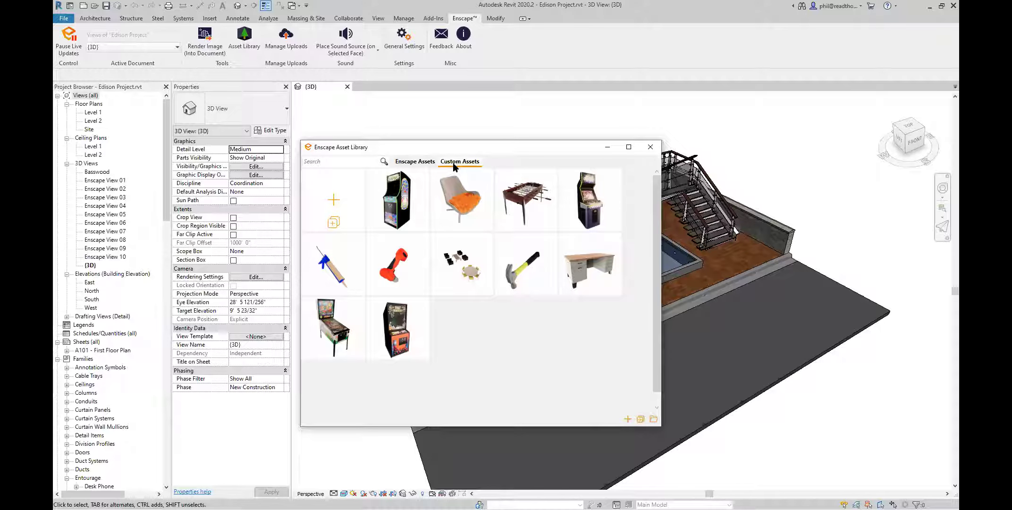
pyautogui.click(419, 160)
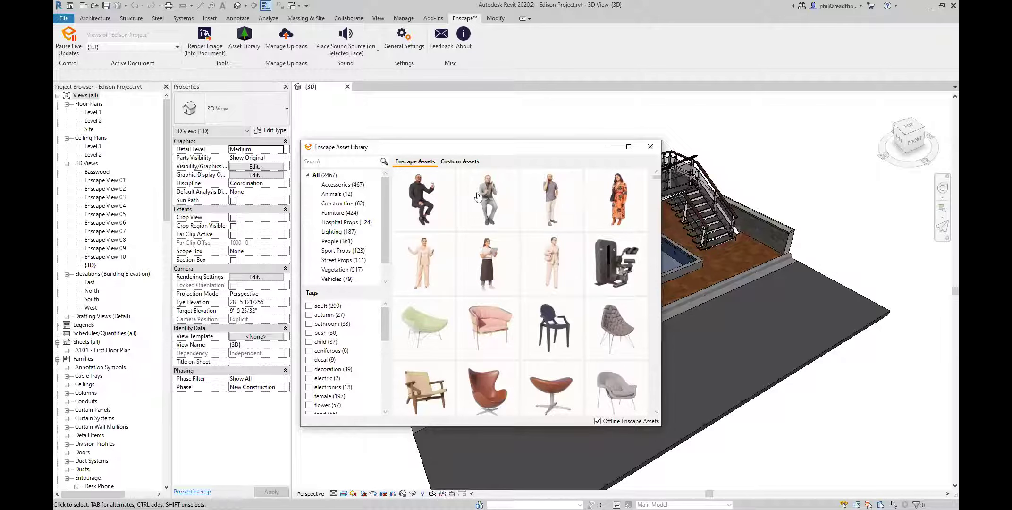
pyautogui.moveTo(521, 149); pyautogui.dragTo(527, 112)
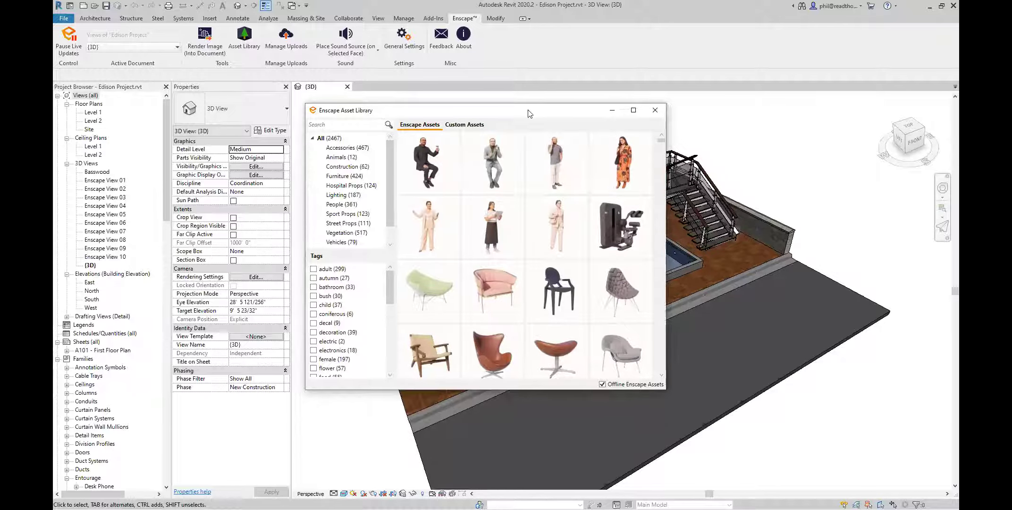
pyautogui.moveTo(513, 278)
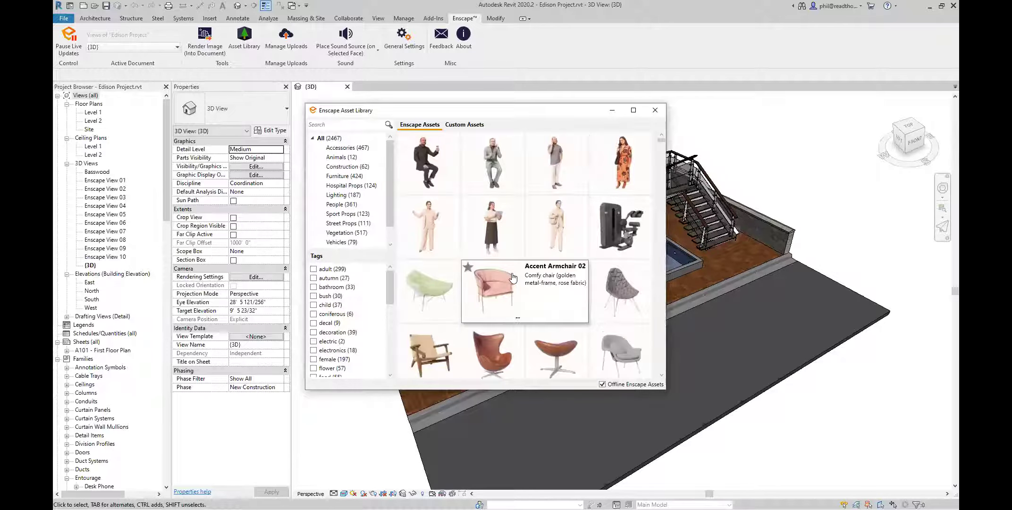
pyautogui.moveTo(571, 331)
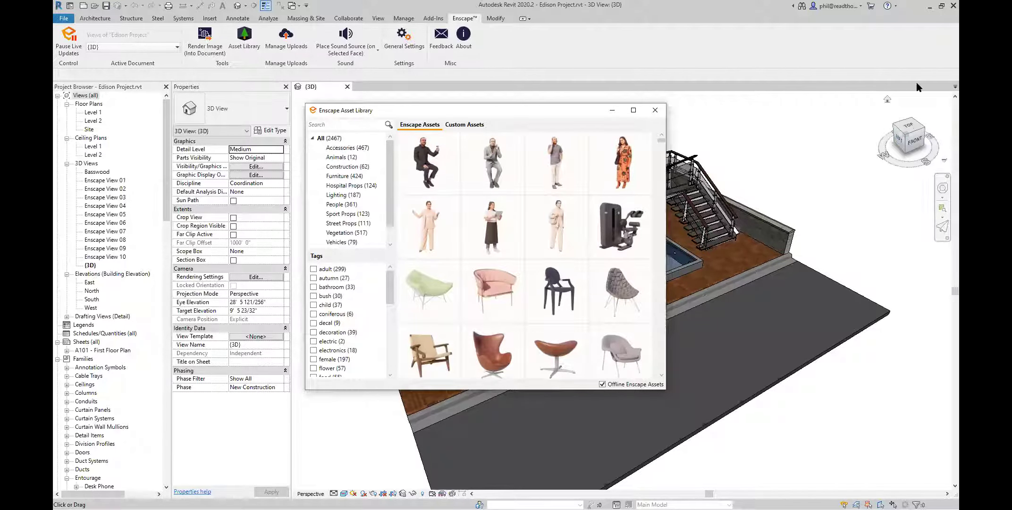
pyautogui.click(659, 110)
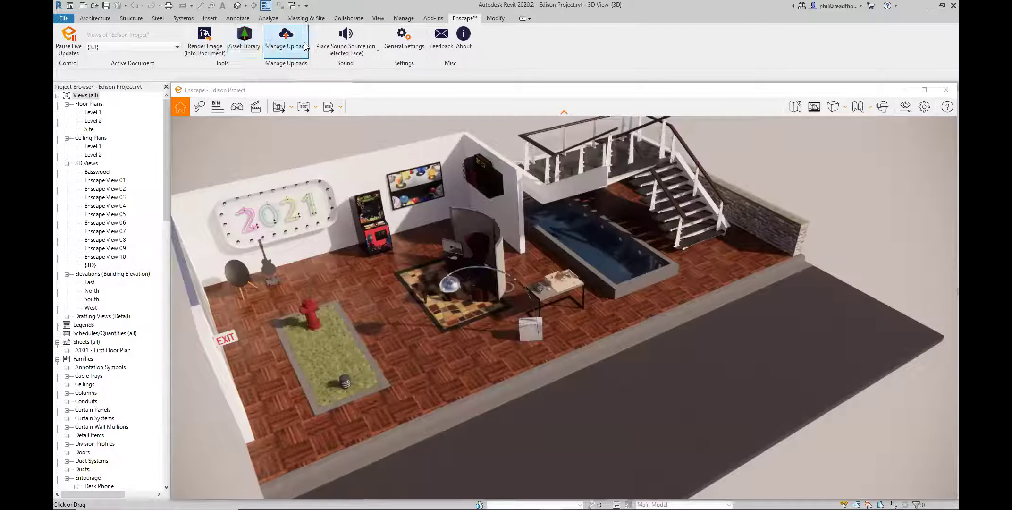
# Turn on Restmode in Enscape's general performance settings and view the pool water in the Enscape render window
pyautogui.click(408, 47)
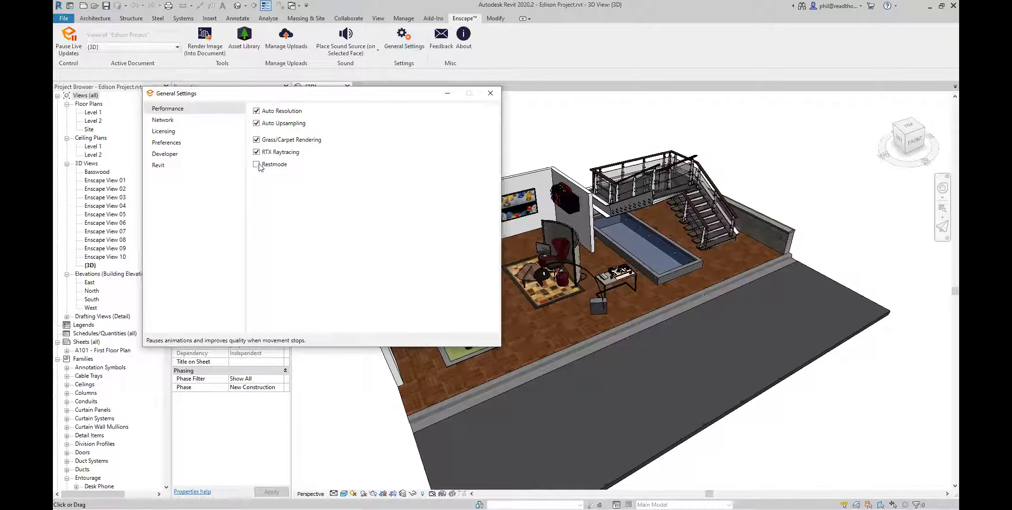
pyautogui.hotkey('alt', 'Tab')
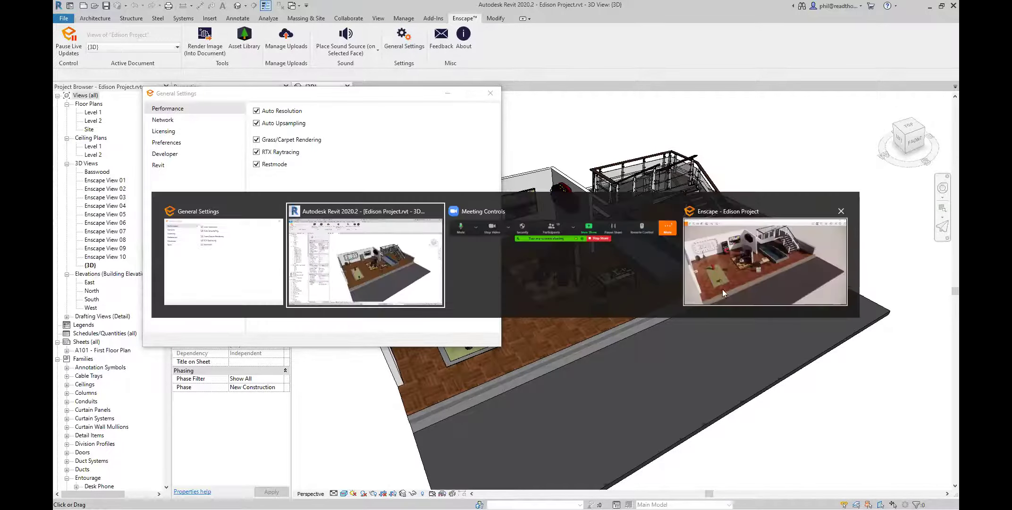
pyautogui.click(722, 289)
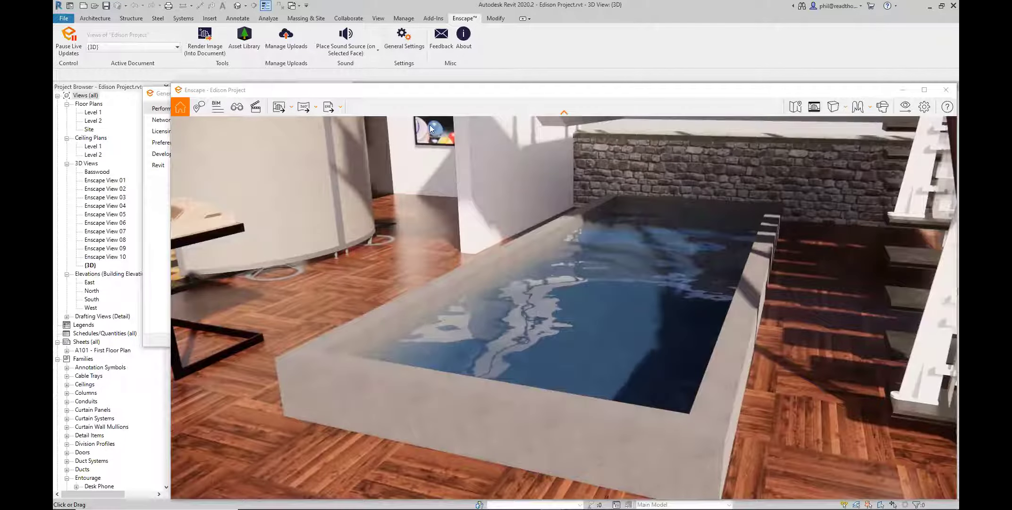
pyautogui.click(161, 215)
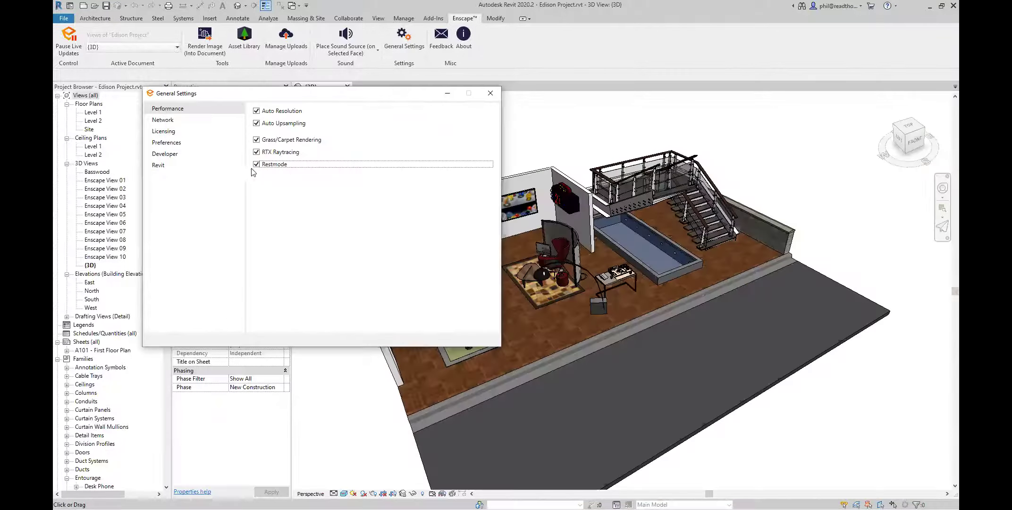
# Turn off Restmode and check the pool water again in the Enscape render window
pyautogui.click(256, 164)
pyautogui.hotkey('alt', 'Tab')
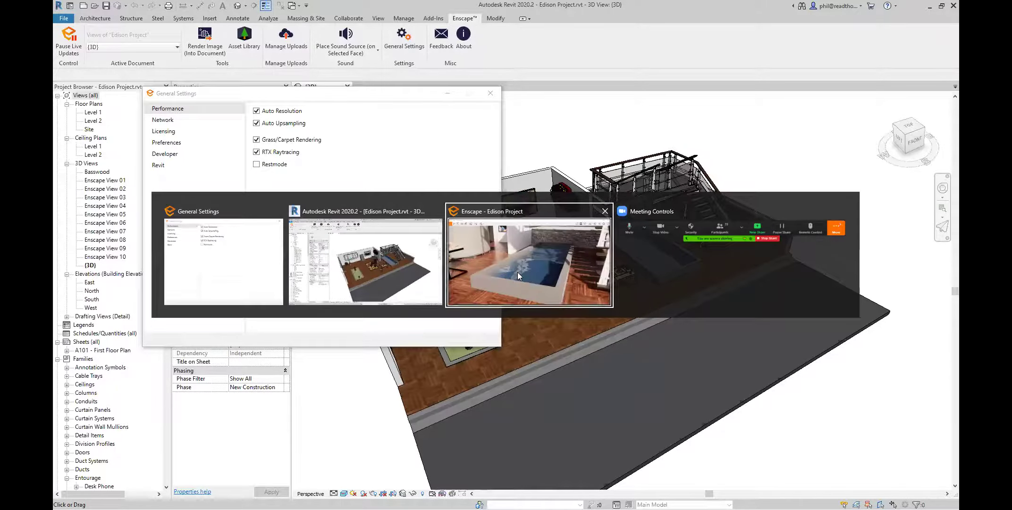
pyautogui.click(516, 271)
pyautogui.moveTo(539, 272); pyautogui.dragTo(568, 302)
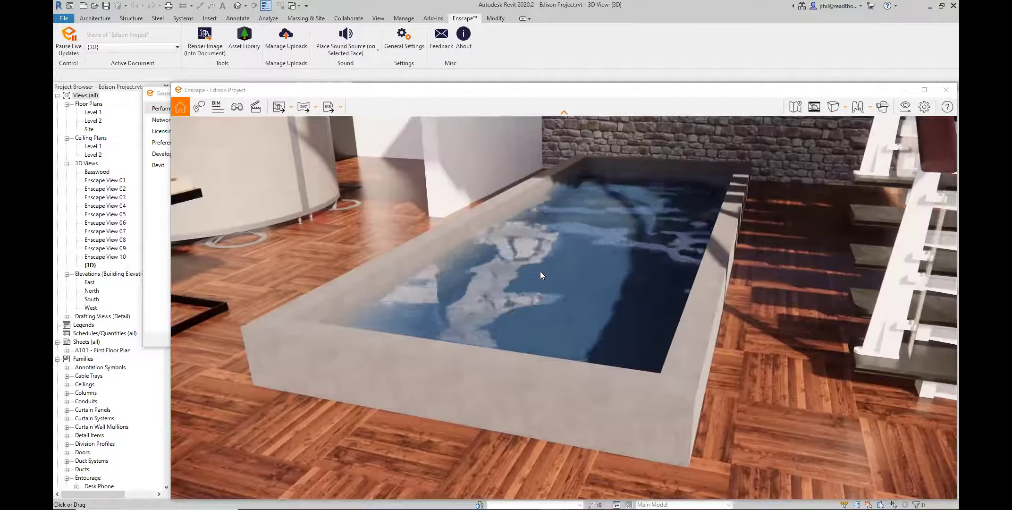
# Move the Enscape viewpoint away from the pool and up to an elevated overview of the whole room
pyautogui.moveTo(540, 272); pyautogui.dragTo(496, 165)
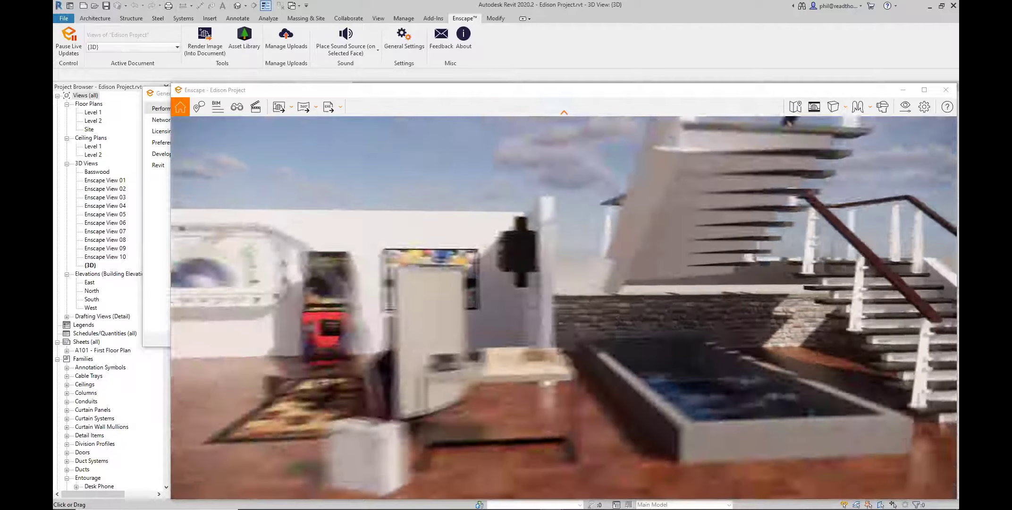
pyautogui.press('s')
pyautogui.moveTo(540, 272); pyautogui.dragTo(540, 359)
pyautogui.moveTo(540, 271); pyautogui.dragTo(519, 345, button='right')
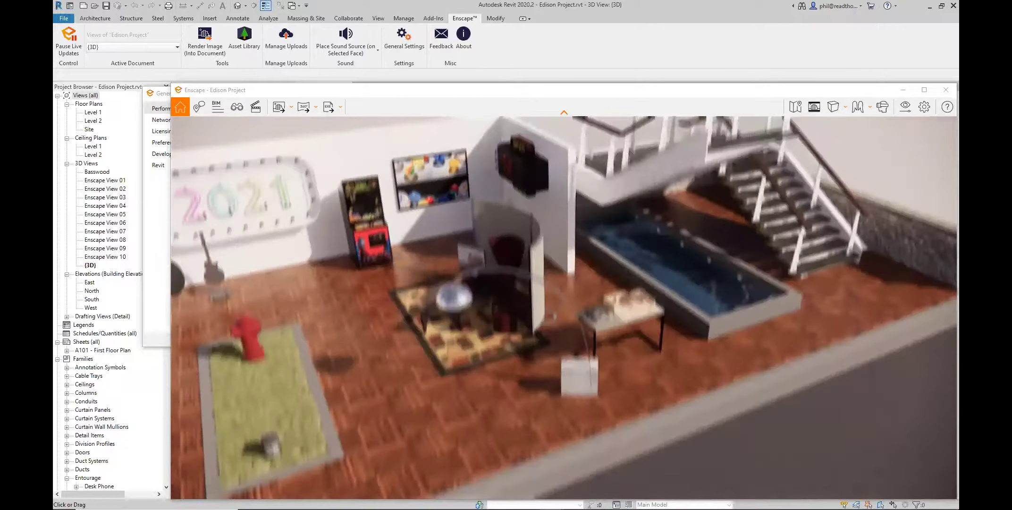
pyautogui.moveTo(536, 276); pyautogui.dragTo(486, 302)
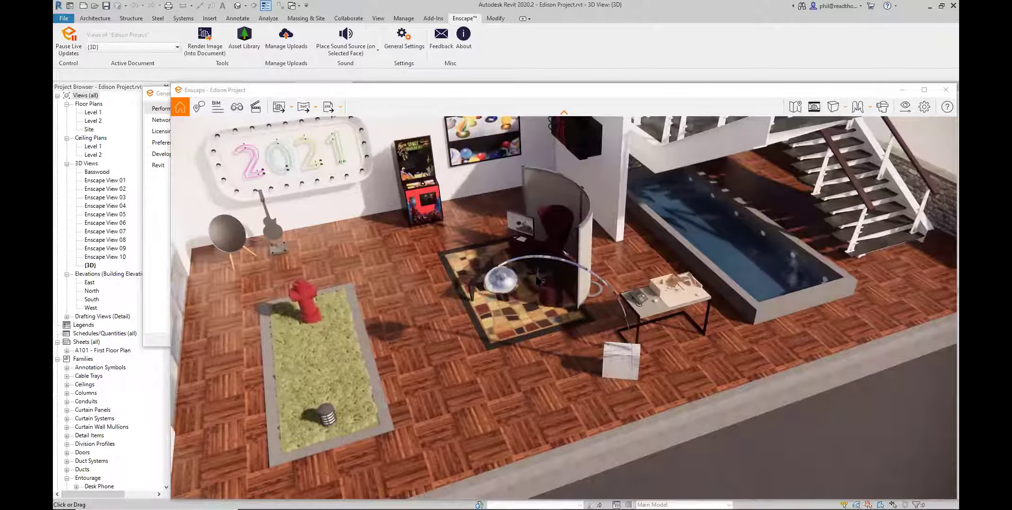
pyautogui.moveTo(536, 276); pyautogui.dragTo(536, 250)
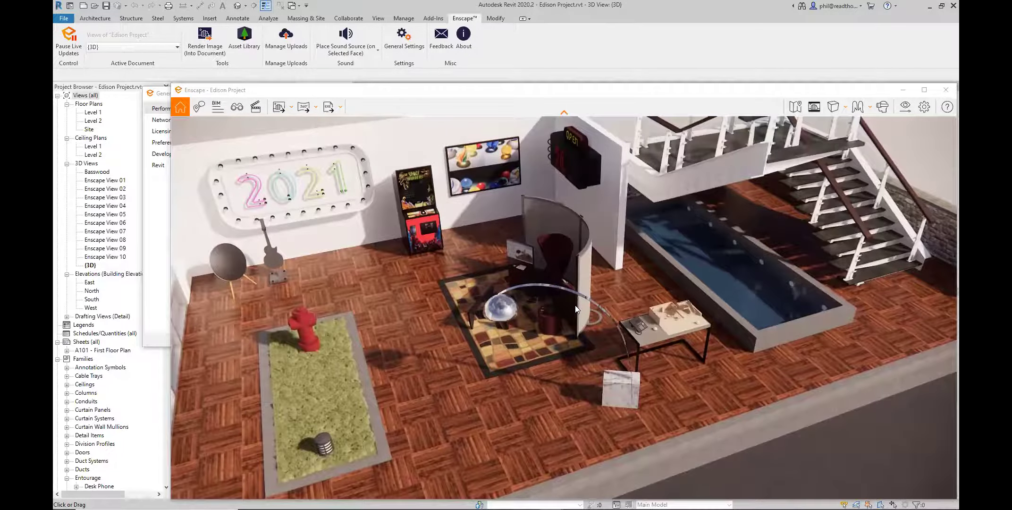
# Enable the Live Revit Camera in Enscape's Revit settings and orbit the 3D view to see the camera object
pyautogui.click(161, 207)
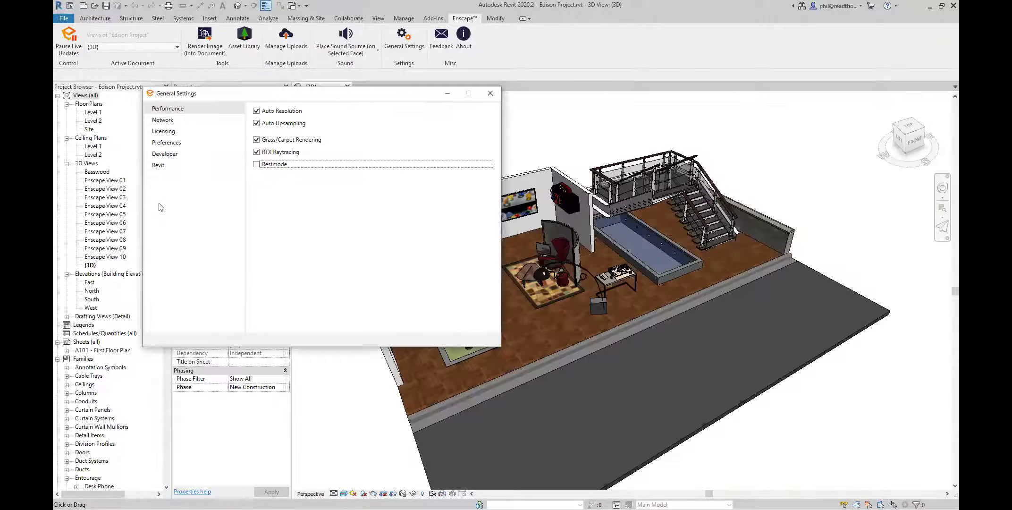
pyautogui.click(159, 165)
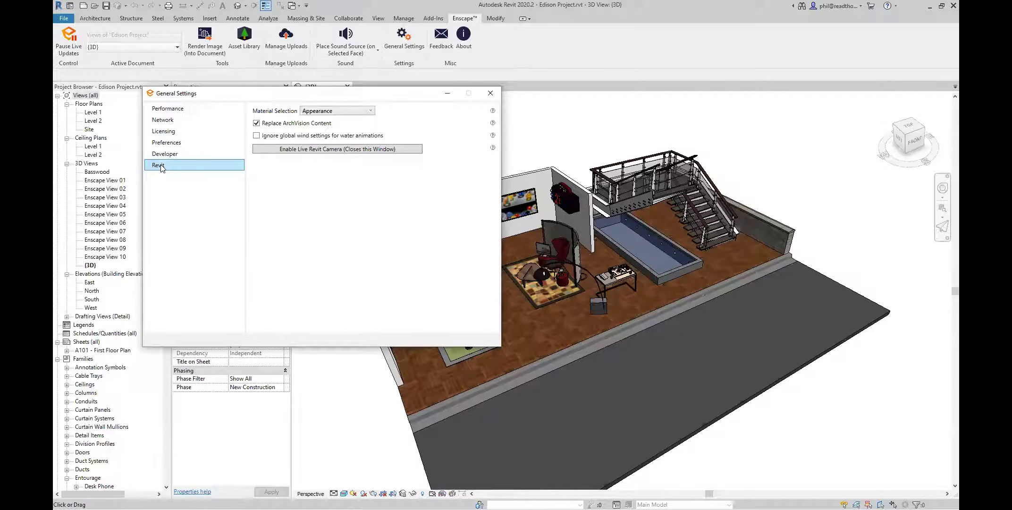
pyautogui.click(310, 150)
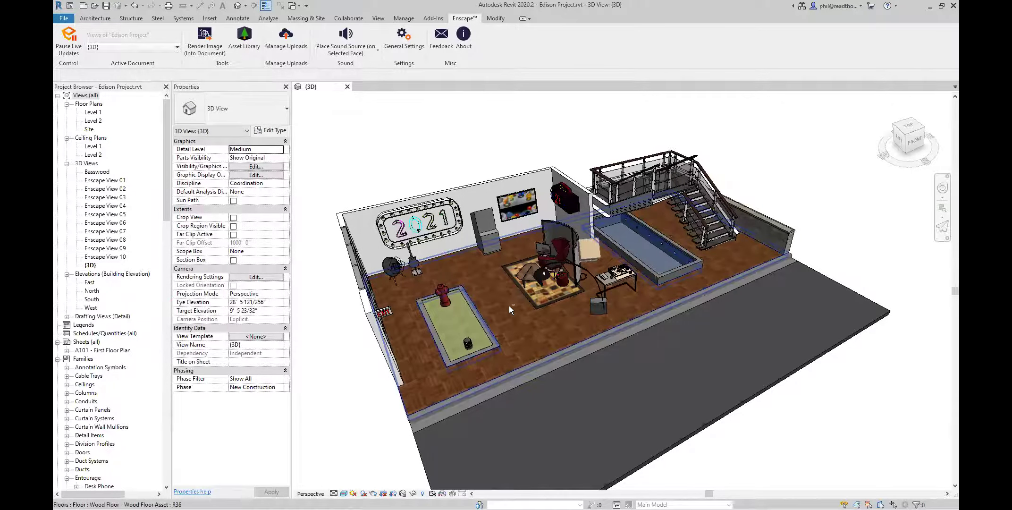
pyautogui.keyDown('shift'); pyautogui.moveTo(460, 137); pyautogui.dragTo(826, 214, button='middle'); pyautogui.keyUp('shift')
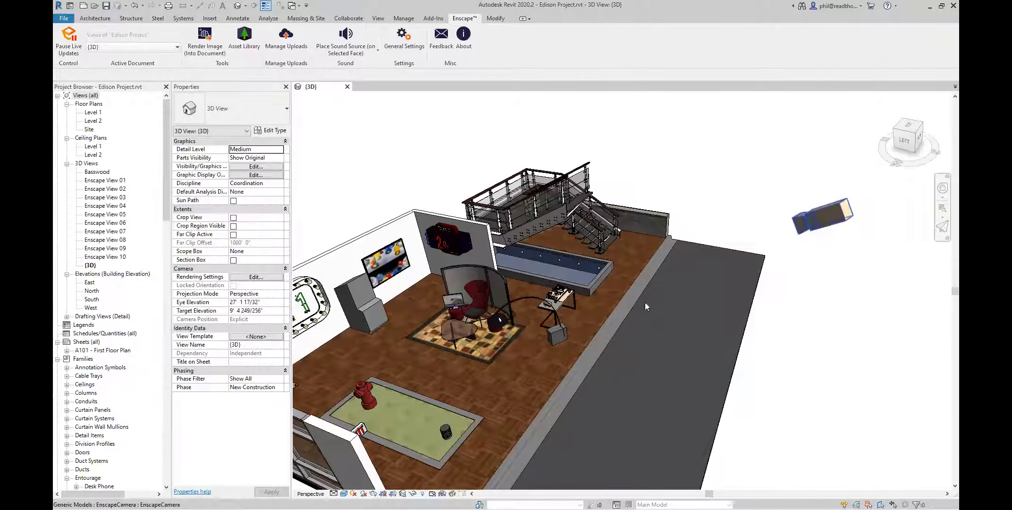
# Bring the Enscape viewpoint down to ground level facing the room, and return to the Revit 3D view with nothing selected
pyautogui.hotkey('alt', 'Tab')
pyautogui.press('space')
pyautogui.moveTo(638, 326); pyautogui.dragTo(543, 227)
pyautogui.press('w')
pyautogui.hotkey('alt', 'Tab')
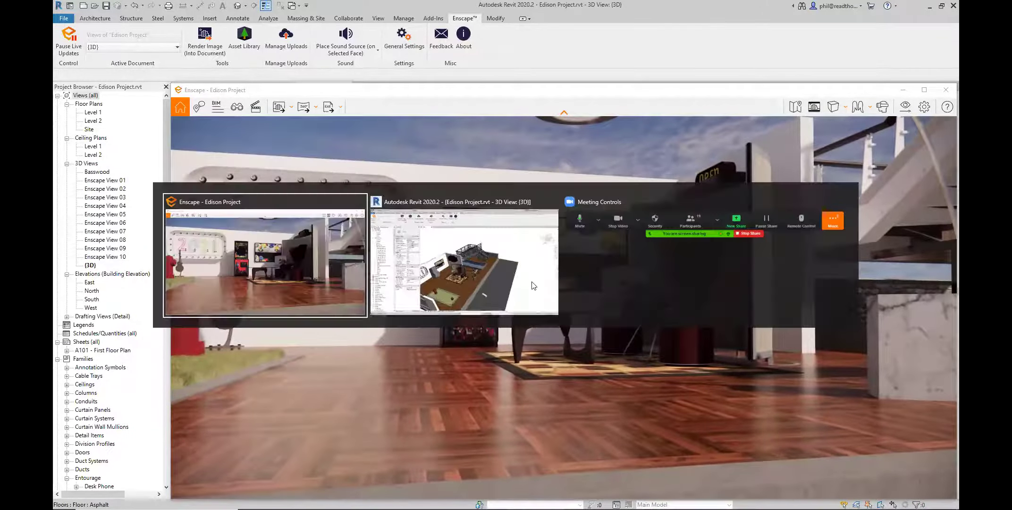
pyautogui.click(606, 358)
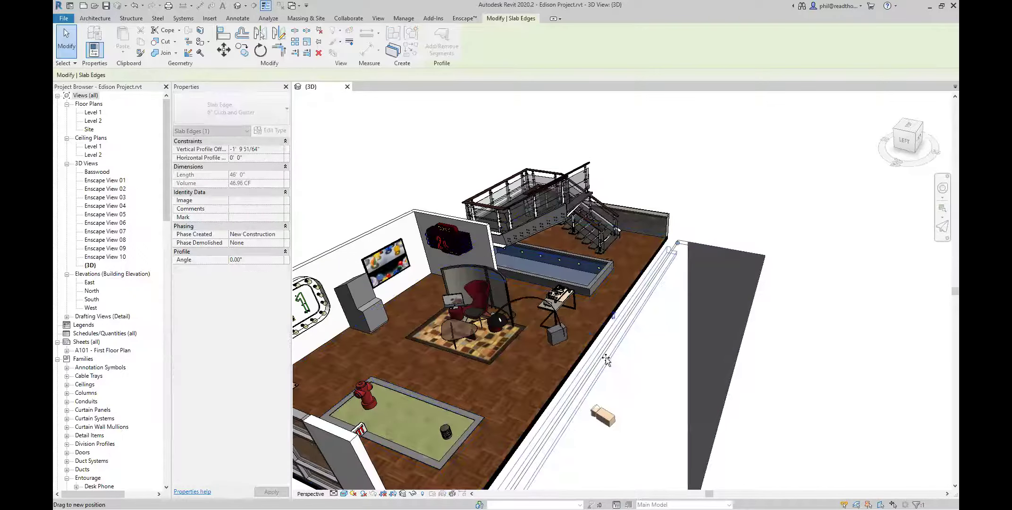
pyautogui.click(774, 239)
# Examine the Enscape camera in the 3D view and then in the Level 1 floor plan
pyautogui.keyDown('shift'); pyautogui.moveTo(782, 237); pyautogui.dragTo(543, 398, button='middle'); pyautogui.keyUp('shift')
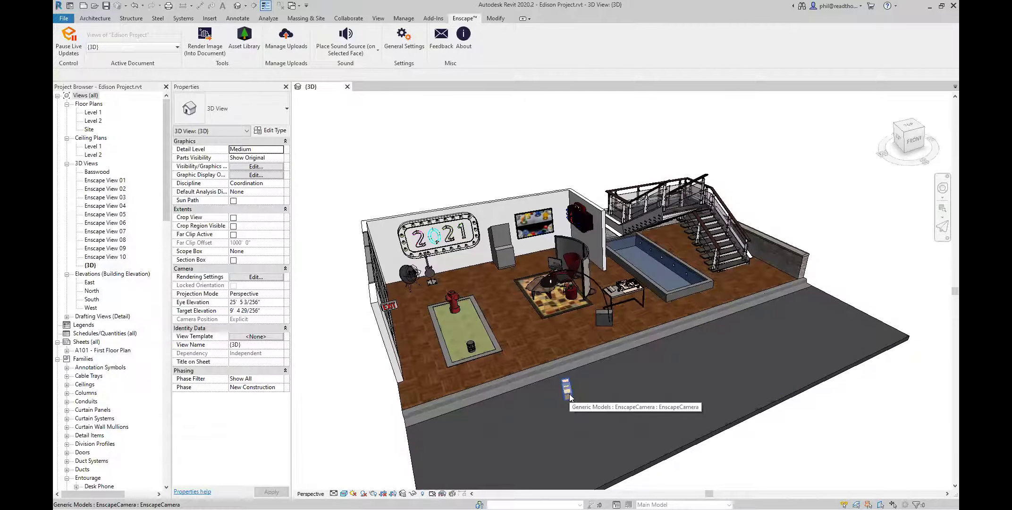
pyautogui.keyDown('shift'); pyautogui.moveTo(792, 463); pyautogui.dragTo(722, 467, button='middle'); pyautogui.keyUp('shift')
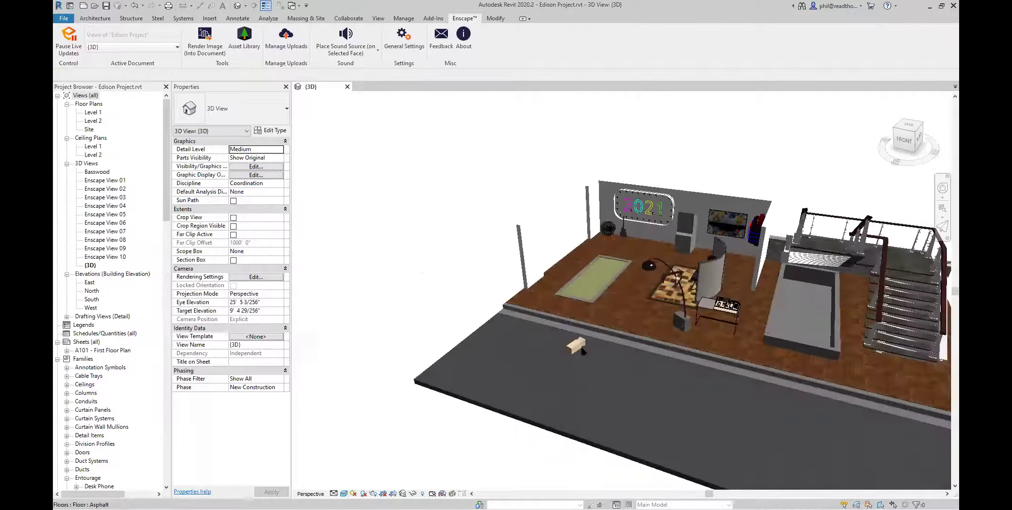
pyautogui.scroll(3, 581, 348)
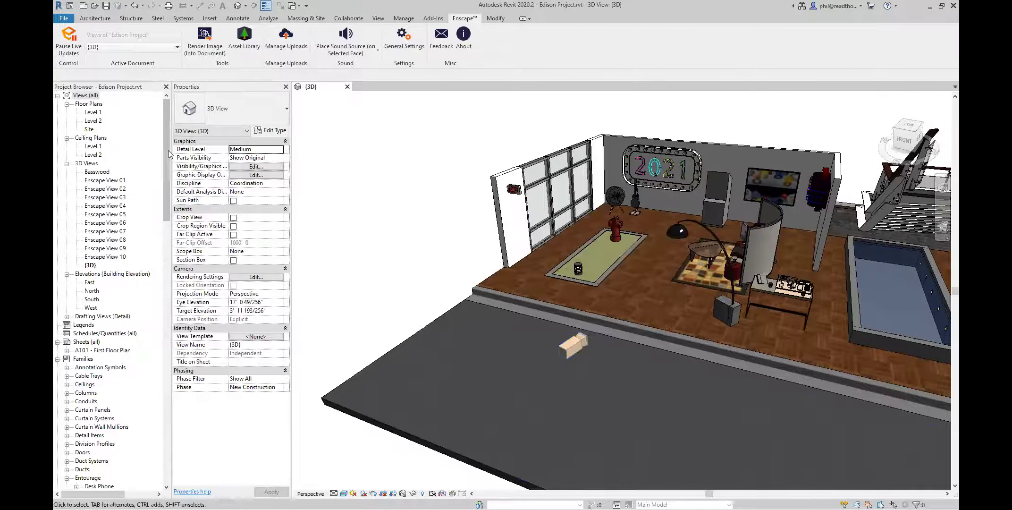
pyautogui.click(97, 113)
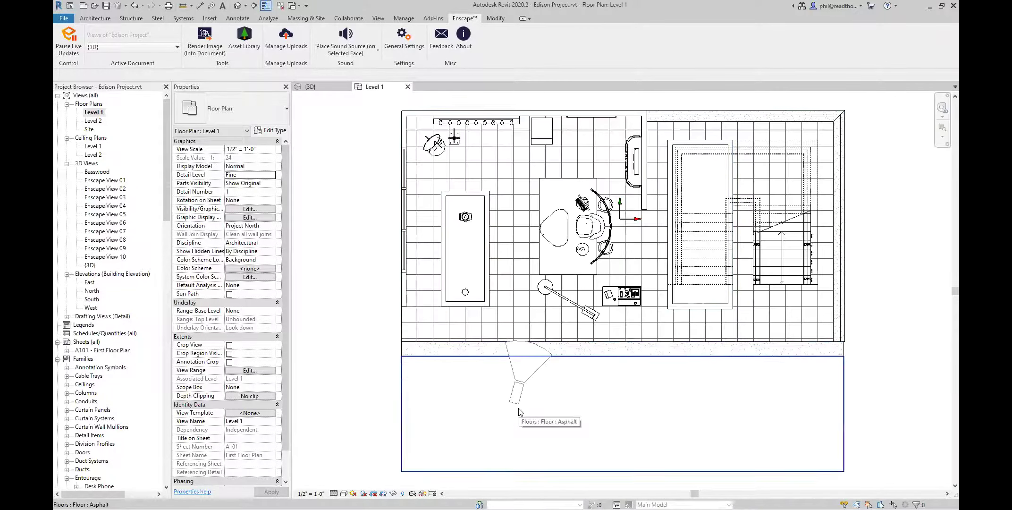
pyautogui.scroll(5, 506, 396)
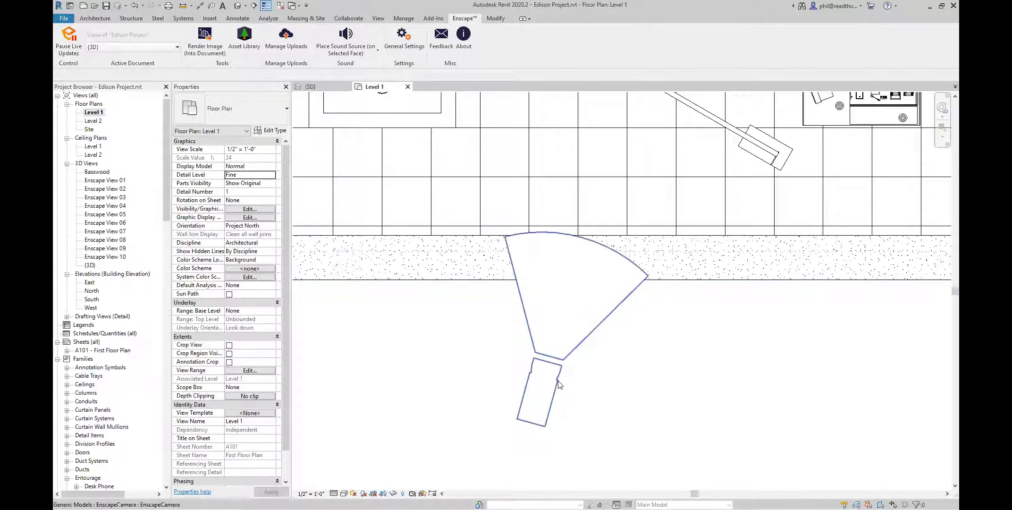
# Open the EnscapeCamera family for editing and inspect the extrusion that forms the camera body
pyautogui.doubleClick(558, 384)
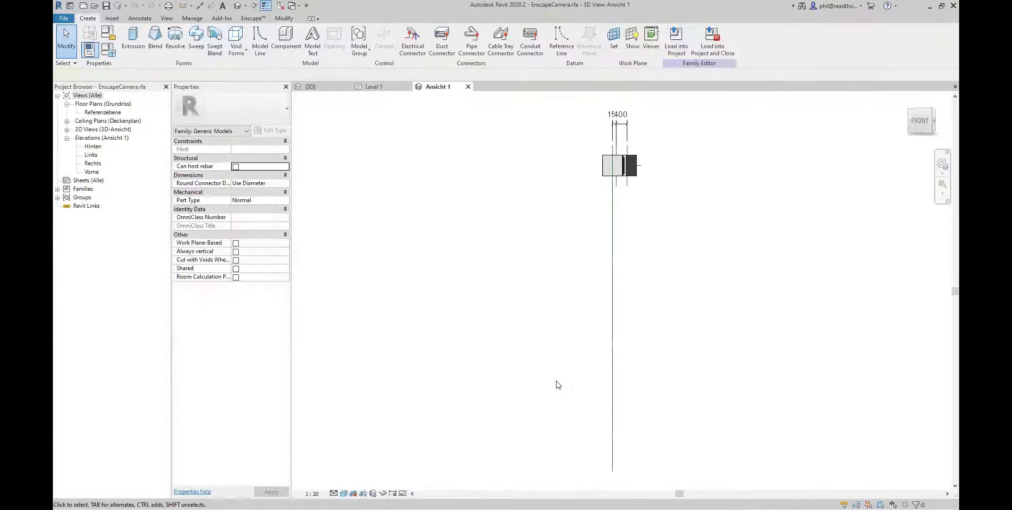
pyautogui.keyDown('shift'); pyautogui.moveTo(772, 289); pyautogui.dragTo(514, 353, button='middle'); pyautogui.keyUp('shift')
pyautogui.click(613, 188)
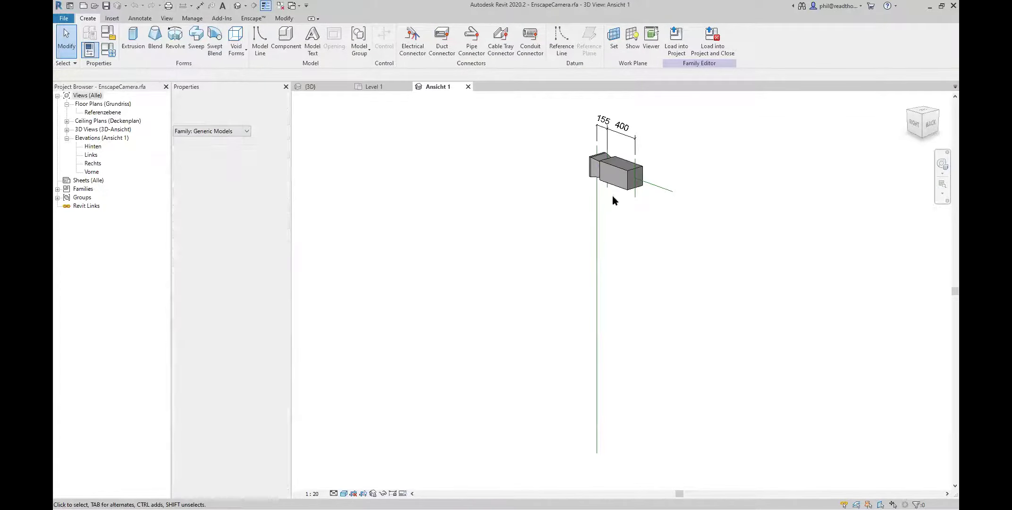
pyautogui.click(478, 302)
# Inspect the camera's plan symbol in the Referenzebene floor plan and open the family's default 3D view
pyautogui.doubleClick(103, 113)
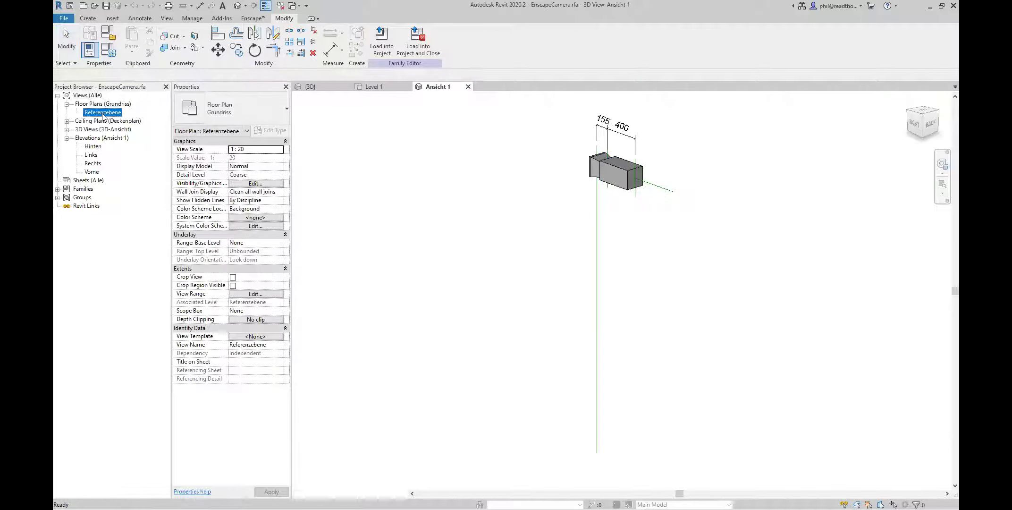
pyautogui.click(607, 325)
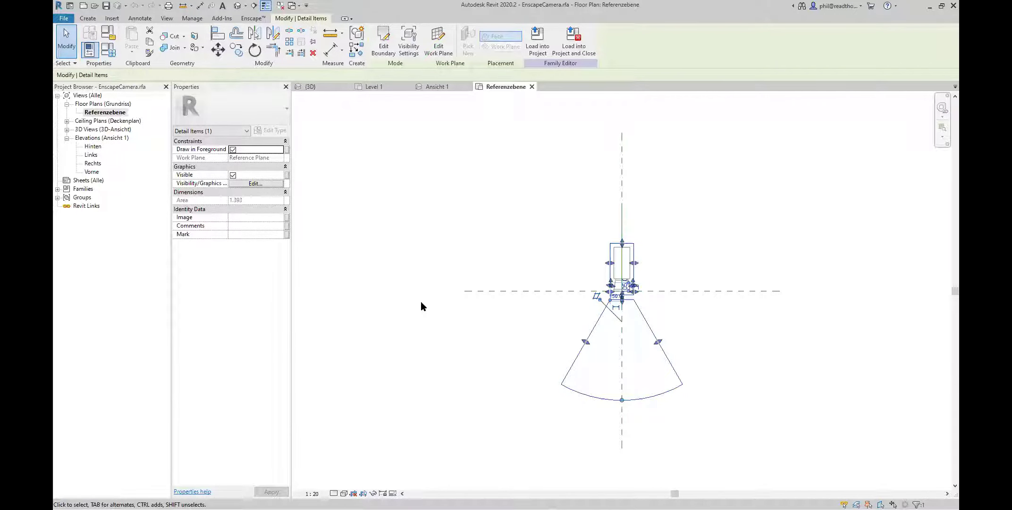
pyautogui.click(556, 256)
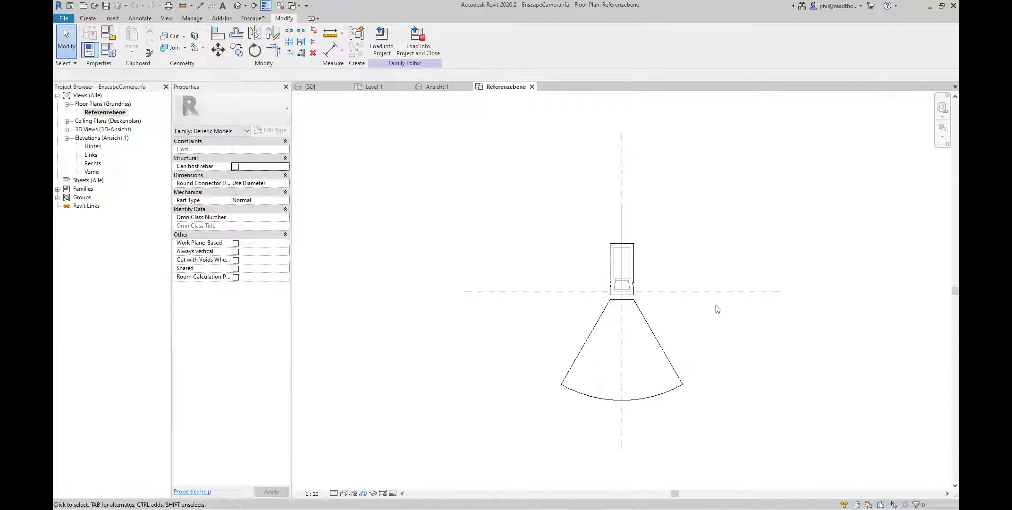
pyautogui.press('3')
pyautogui.press('d')
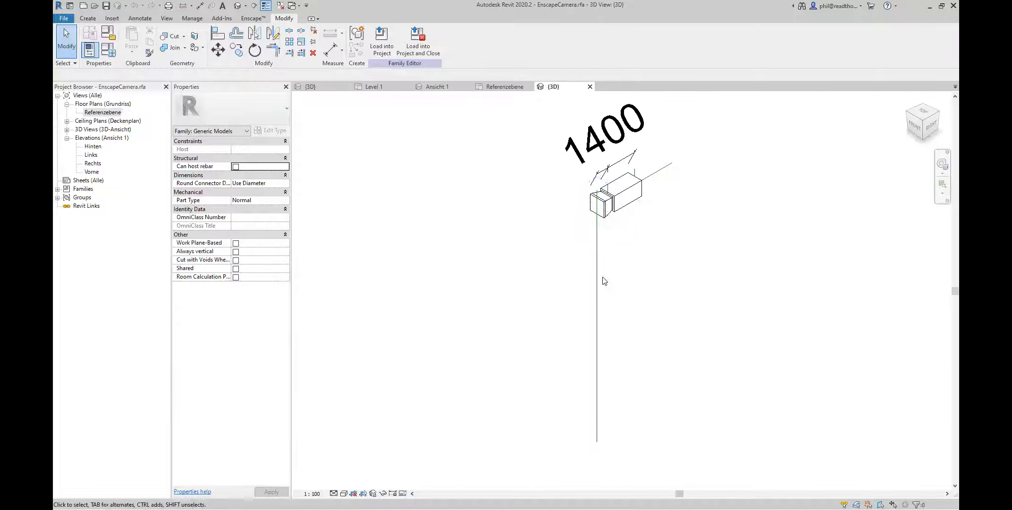
# Inspect the camera family's vertical reference line, and in Enscape tilt the view down toward the rug
pyautogui.click(596, 281)
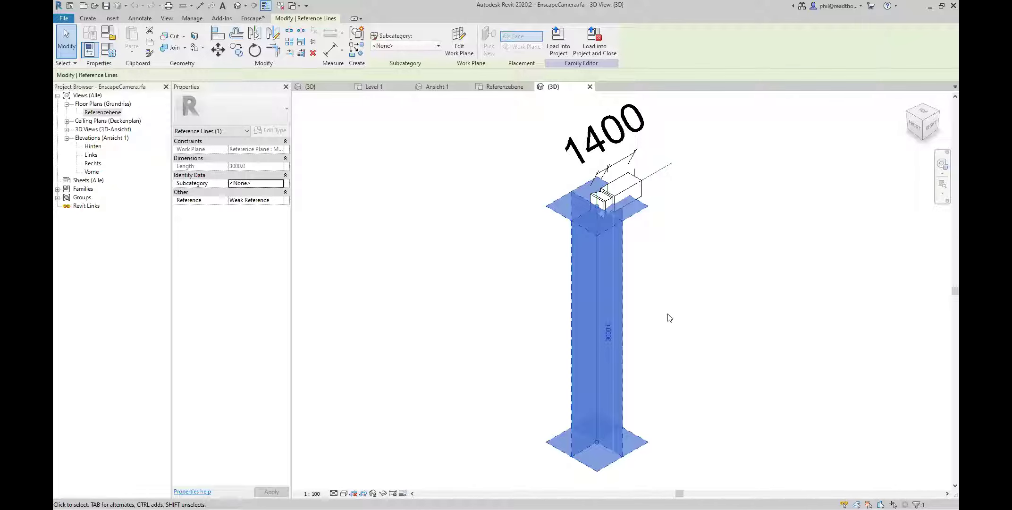
pyautogui.hotkey('alt', 'Tab')
pyautogui.moveTo(538, 273); pyautogui.dragTo(535, 295)
pyautogui.press('w')
pyautogui.press('e')
pyautogui.moveTo(537, 236); pyautogui.dragTo(537, 281)
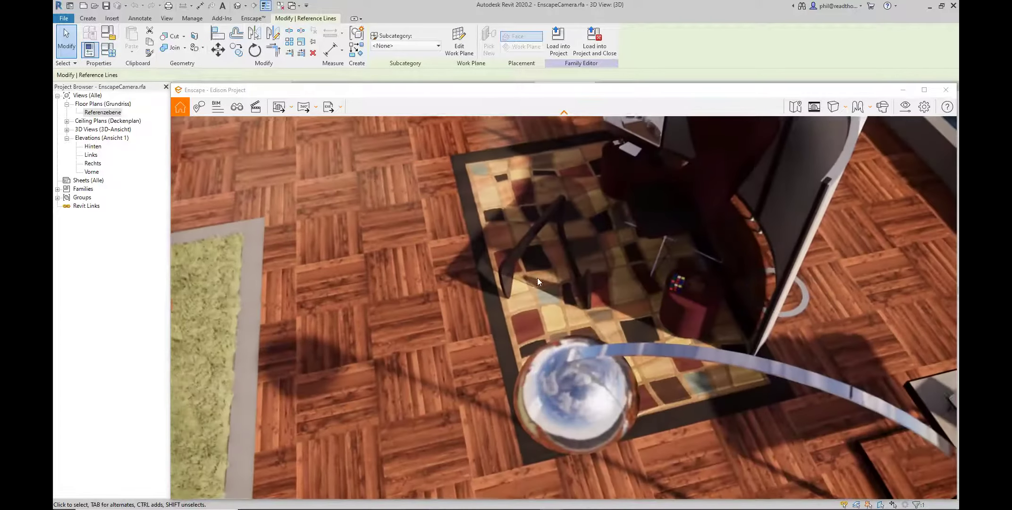
pyautogui.hotkey('alt', 'Tab')
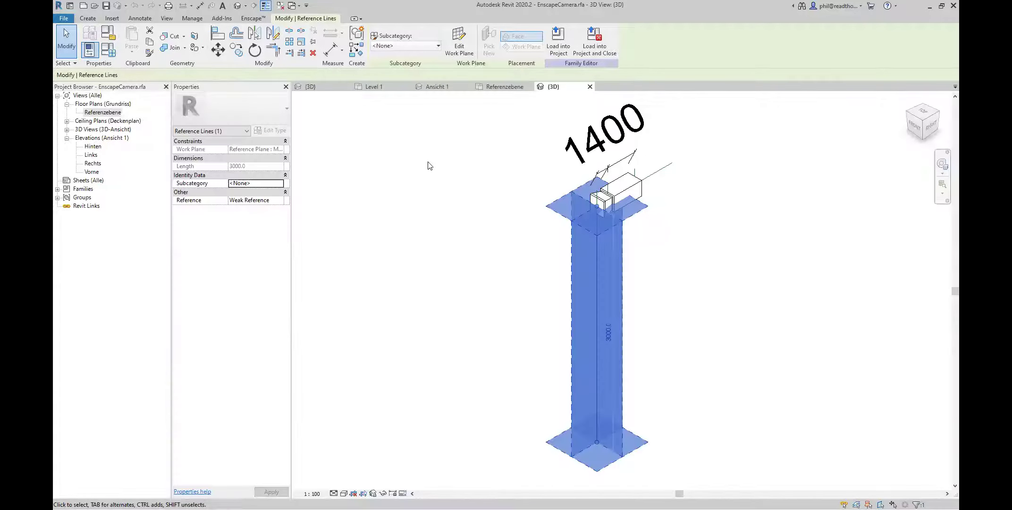
# Close the EnscapeCamera family and show the project's Level 1 floor plan with the camera symbol
pyautogui.hotkey('ctrl', 'w')
pyautogui.click(532, 265)
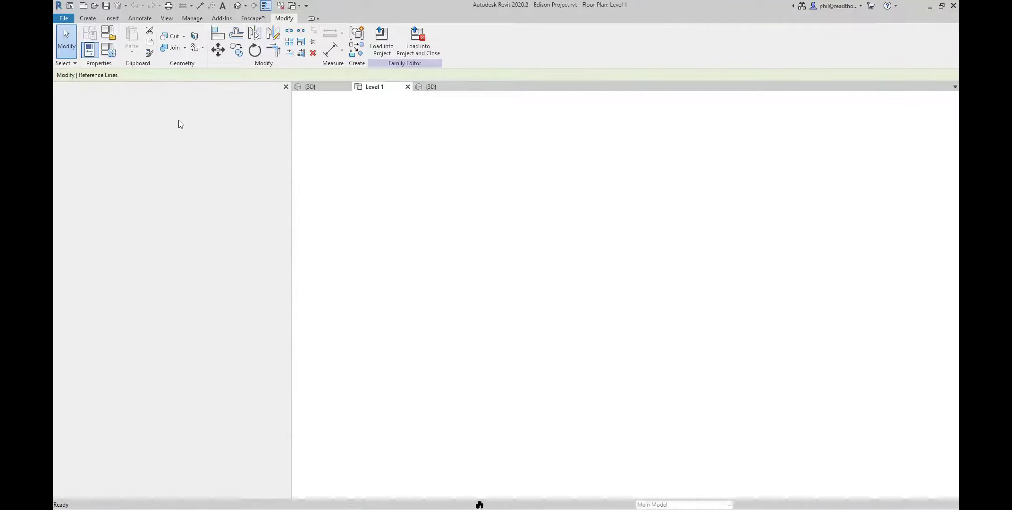
pyautogui.scroll(-5, 538, 296)
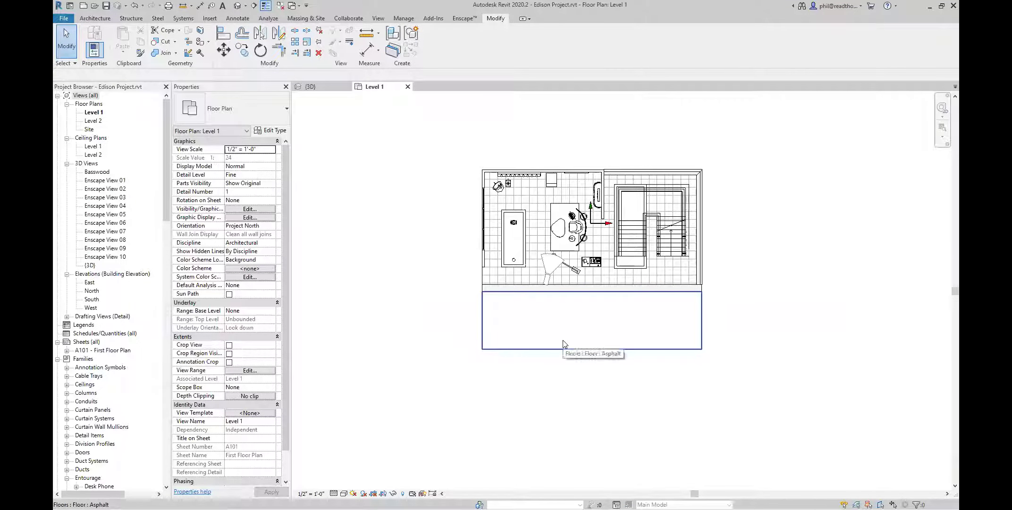
pyautogui.scroll(3, 538, 246)
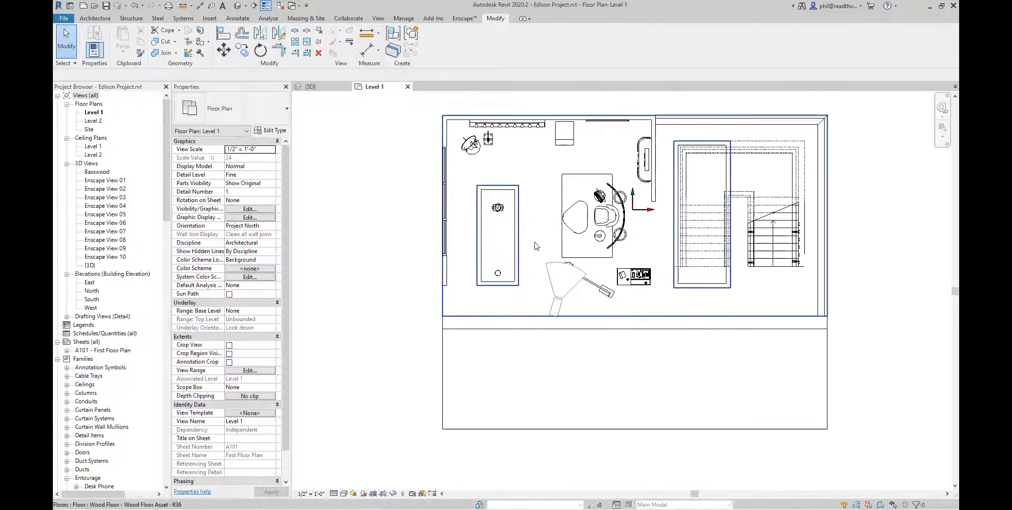
# Move the Enscape camera outside the room and align it with the west edge of the asphalt floor
pyautogui.moveTo(551, 286); pyautogui.dragTo(532, 387)
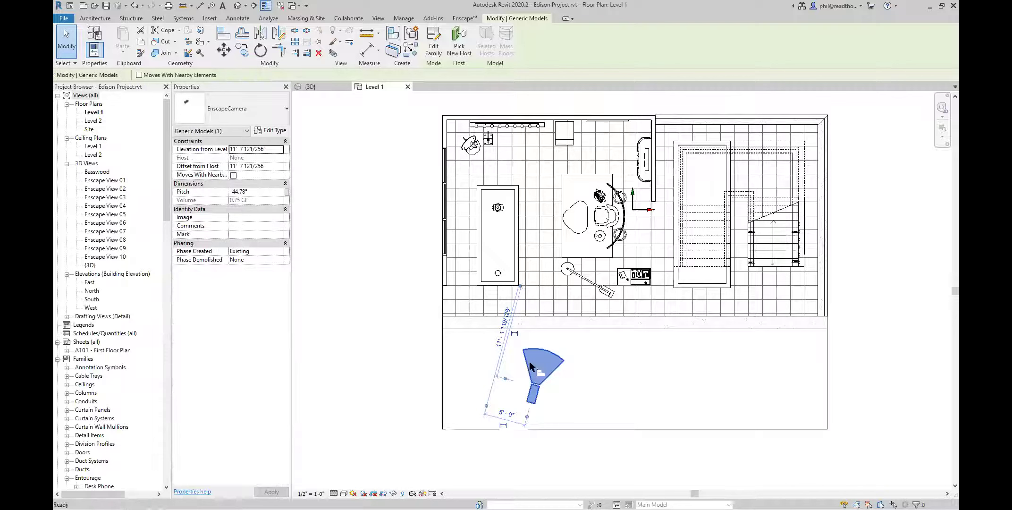
pyautogui.press('a')
pyautogui.press('l')
pyautogui.click(531, 393)
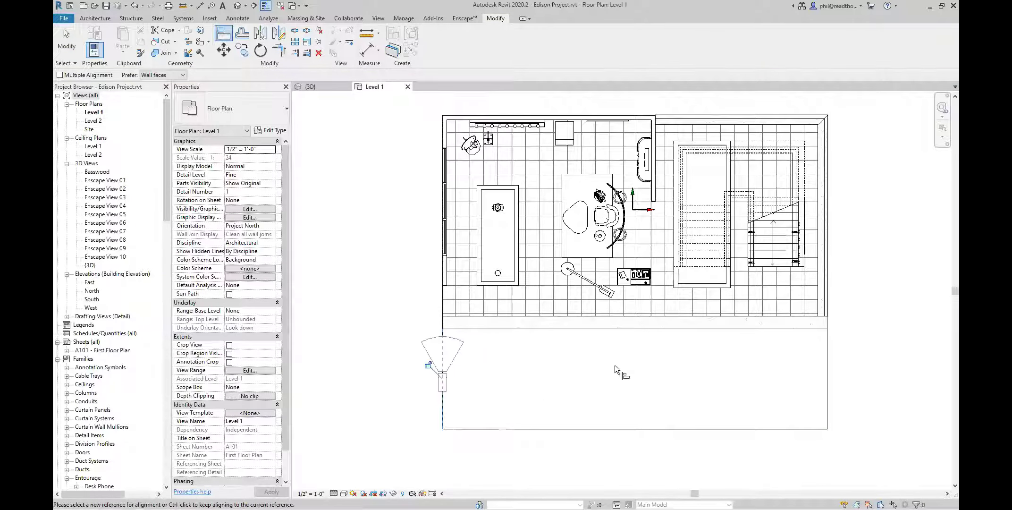
pyautogui.press('Escape')
pyautogui.press('Escape')
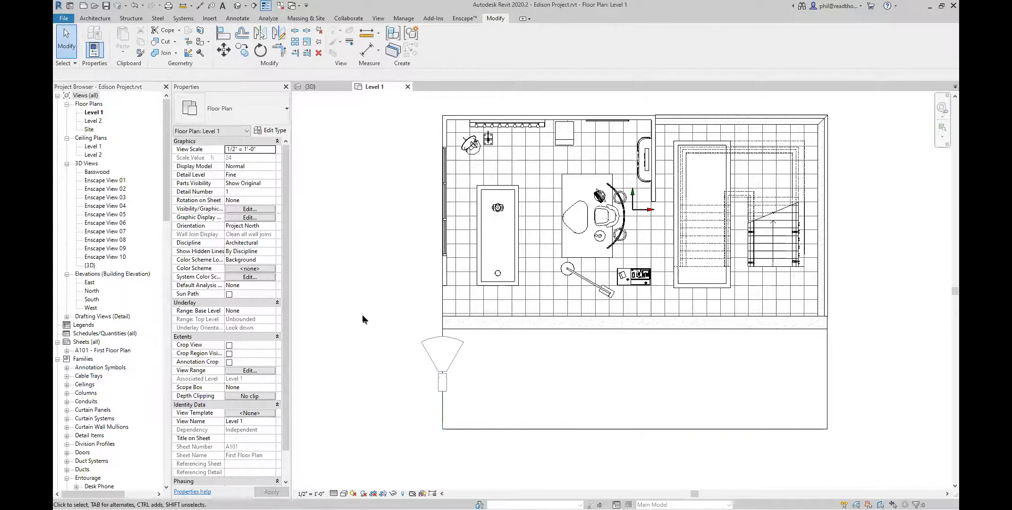
# In Enscape, back the viewpoint away and tilt it up to face the room, and return to Revit
pyautogui.hotkey('alt', 'Tab')
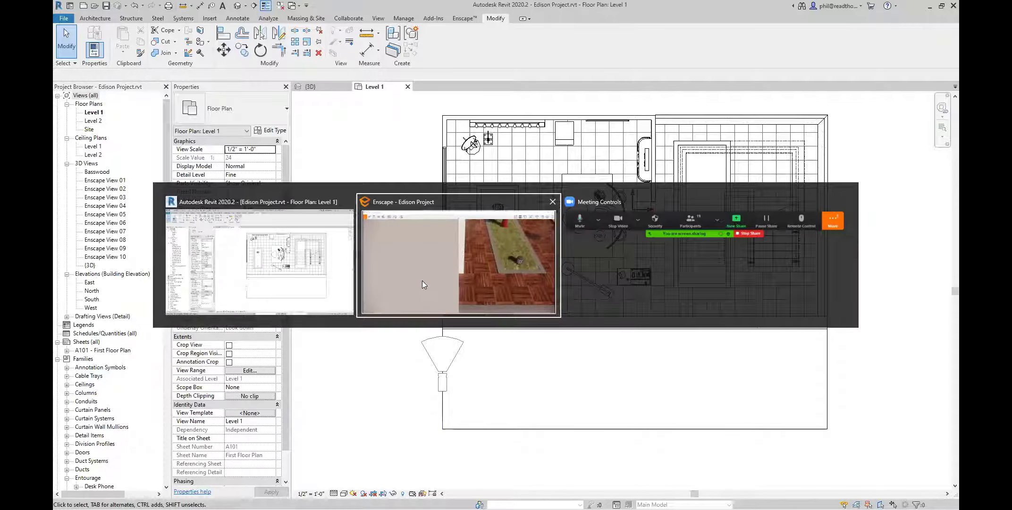
pyautogui.scroll(-4, 500, 292)
pyautogui.moveTo(501, 292)
pyautogui.mouseDown()
pyautogui.moveTo(585, 292)
pyautogui.moveTo(501, 292)
pyautogui.mouseUp()
pyautogui.hotkey('alt', 'Tab')
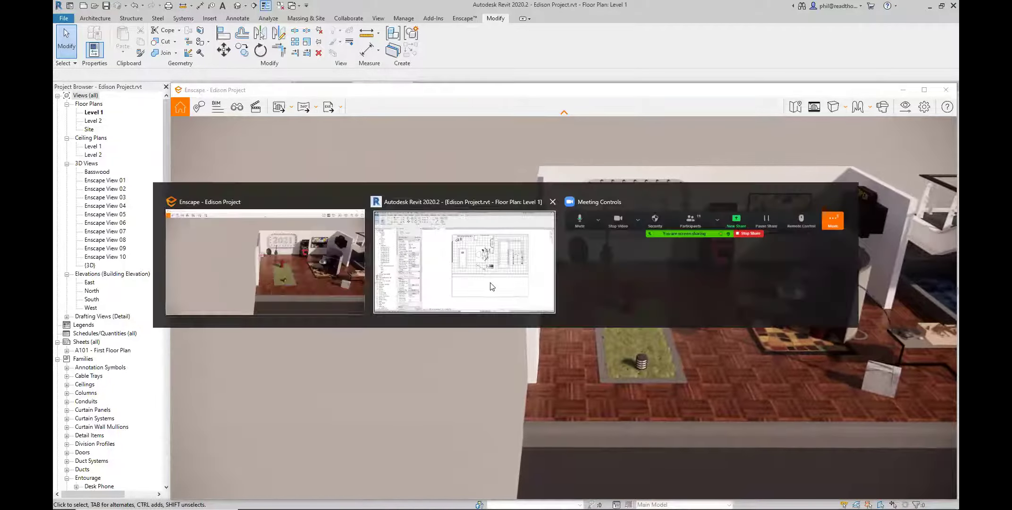
pyautogui.hotkey('alt', 'Tab')
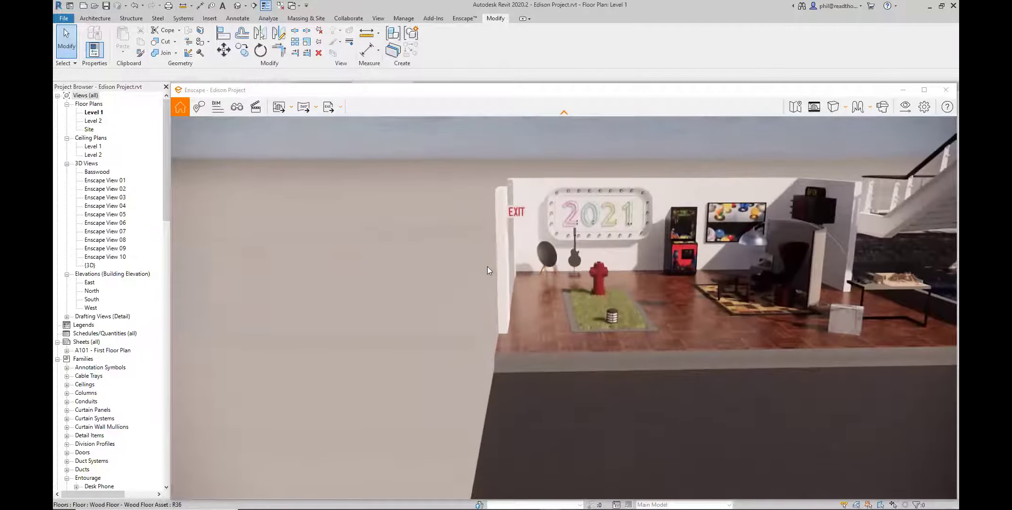
pyautogui.hotkey('alt', 'Tab')
# Move the camera onto the asphalt in front of the grass patch and align it with the bollard there
pyautogui.moveTo(523, 326); pyautogui.dragTo(554, 265, button='middle')
pyautogui.scroll(1, 555, 265)
pyautogui.moveTo(517, 392); pyautogui.dragTo(543, 295)
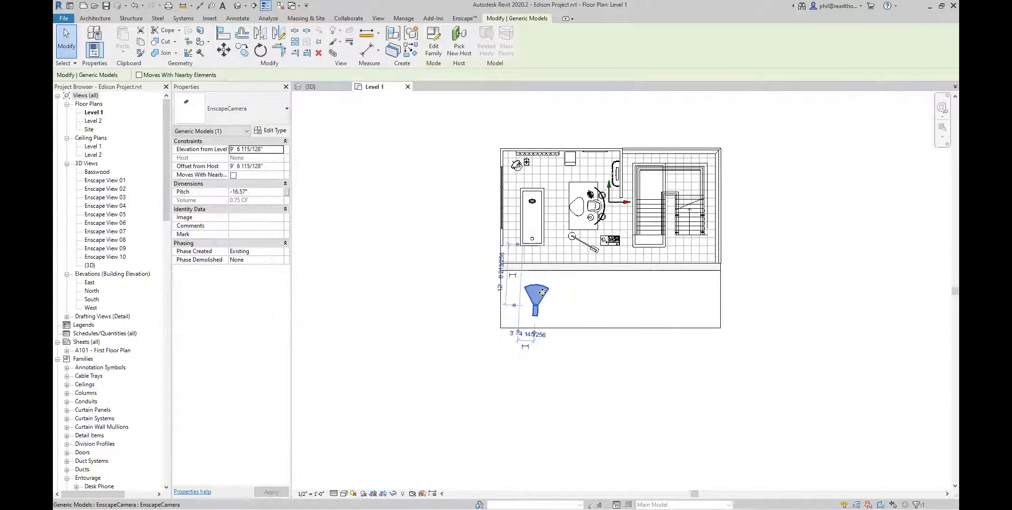
pyautogui.press('a')
pyautogui.press('l')
pyautogui.scroll(3, 528, 257)
pyautogui.click(533, 255)
pyautogui.press('Escape')
pyautogui.press('Escape')
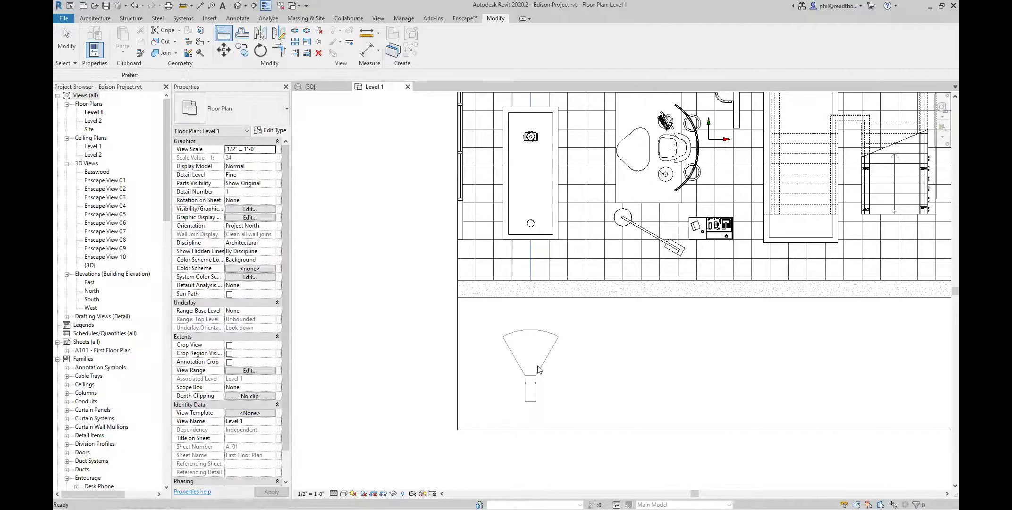
# Set the camera's pitch to 0° and check the leveled view in Enscape
pyautogui.click(538, 363)
pyautogui.click(271, 189)
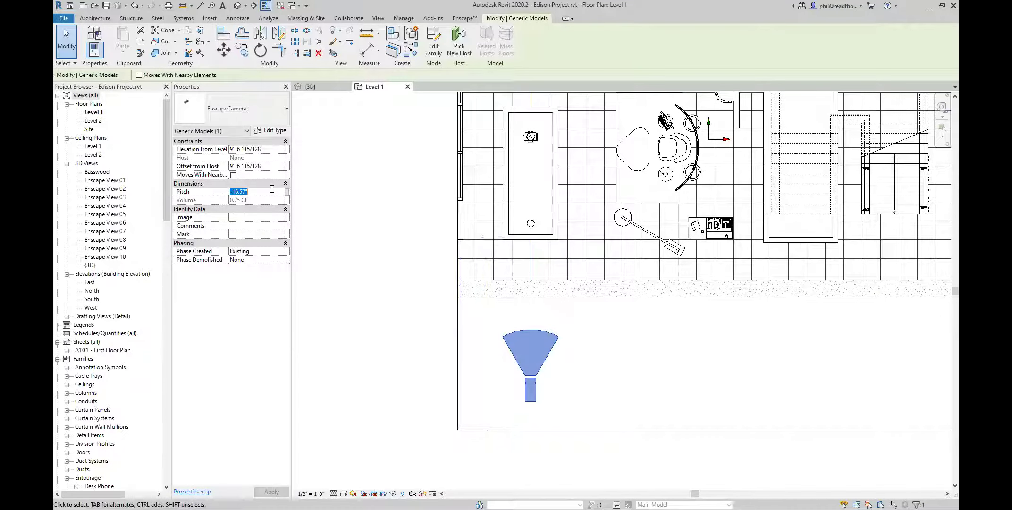
pyautogui.write('0')
pyautogui.press('Return')
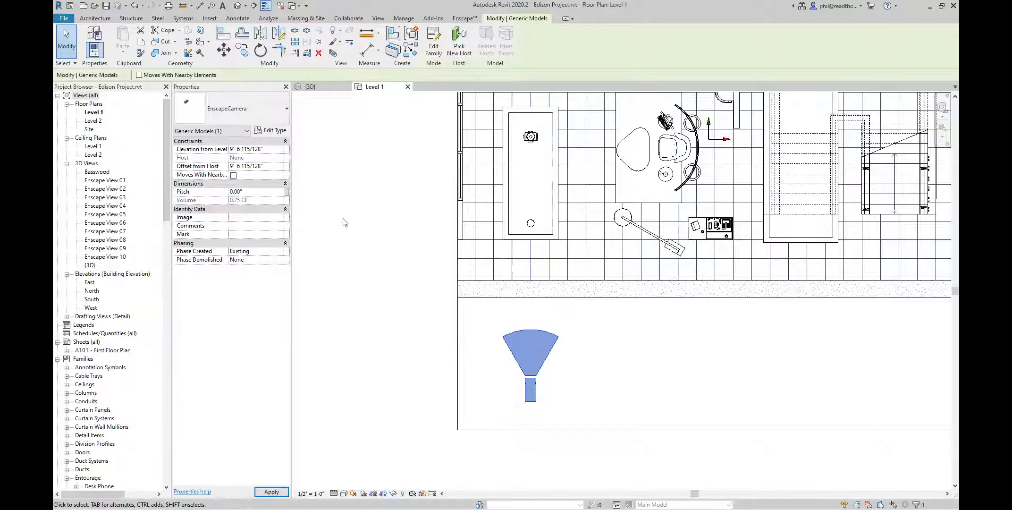
pyautogui.click(396, 250)
pyautogui.hotkey('alt', 'Tab')
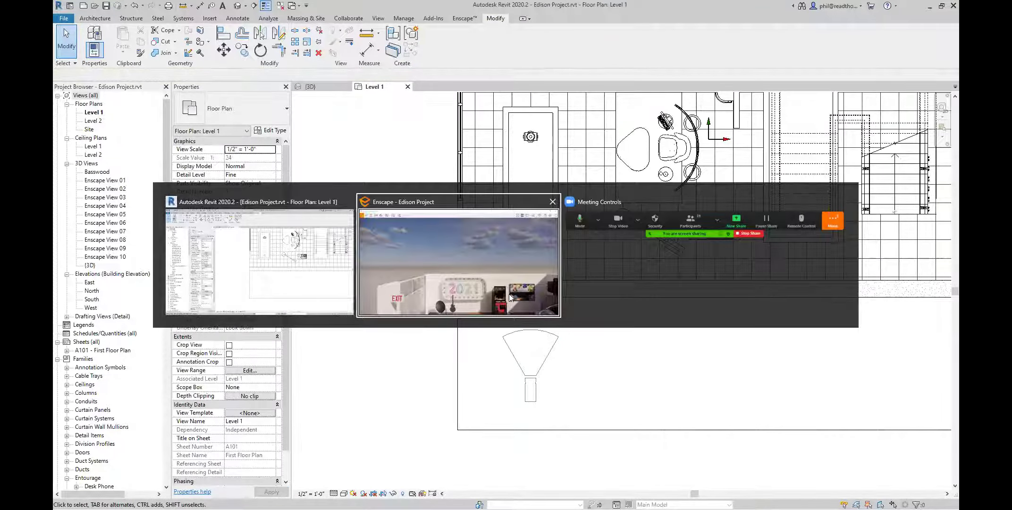
pyautogui.hotkey('alt', 'Tab')
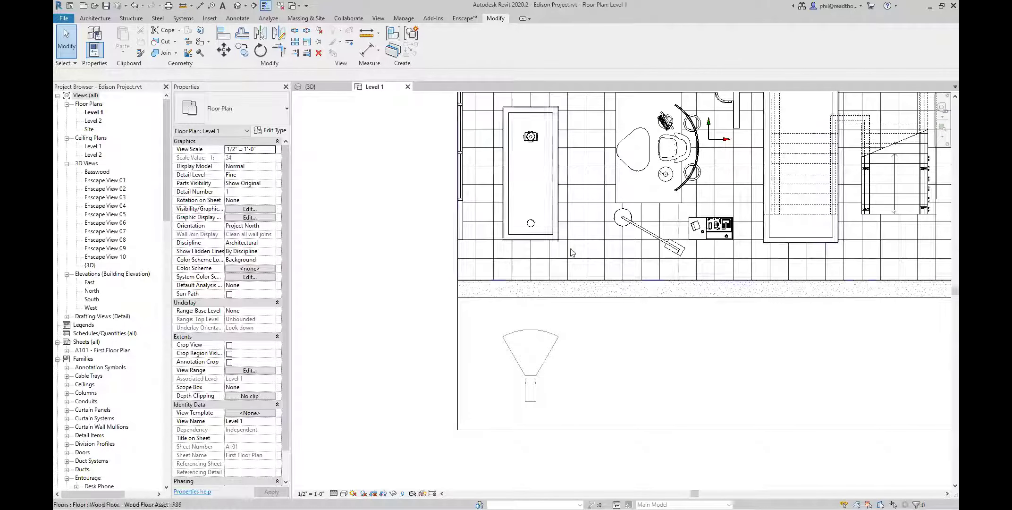
# Set the camera's offset from host to 5' and check the lowered view in Enscape
pyautogui.click(542, 360)
pyautogui.click(275, 168)
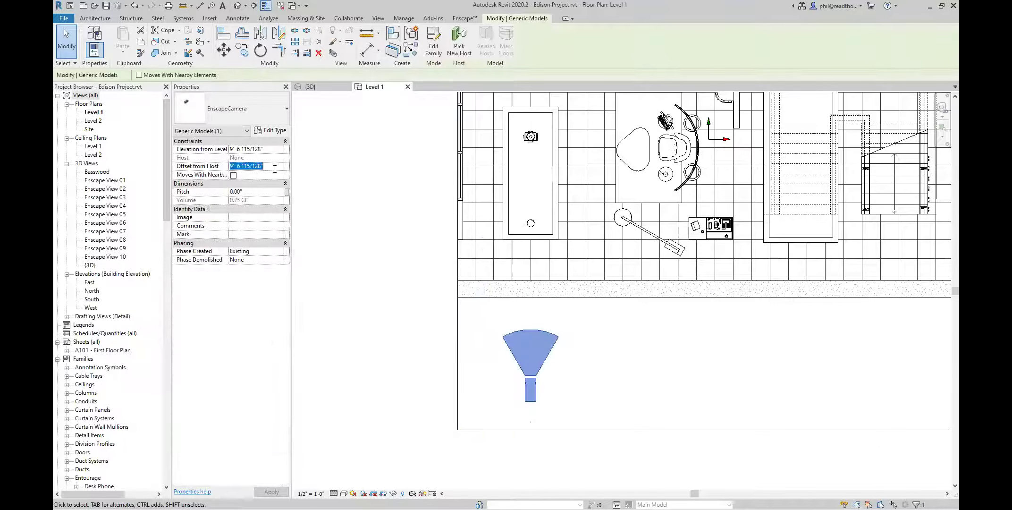
pyautogui.write('5')
pyautogui.press('Tab')
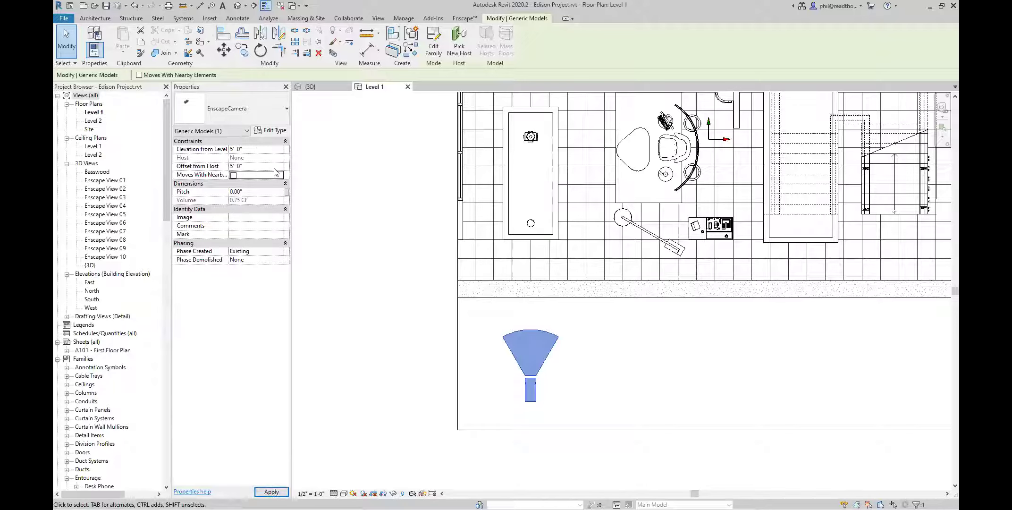
pyautogui.click(380, 289)
pyautogui.hotkey('alt', 'Tab')
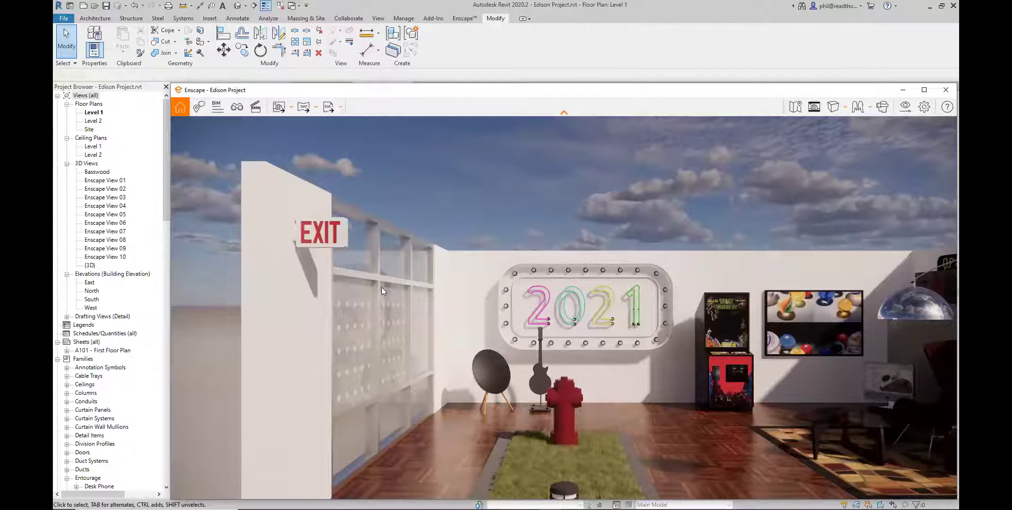
# Shift the Enscape viewpoint sideways to face the stairs, and select the camera in the Level 1 plan
pyautogui.moveTo(381, 289); pyautogui.dragTo(614, 281)
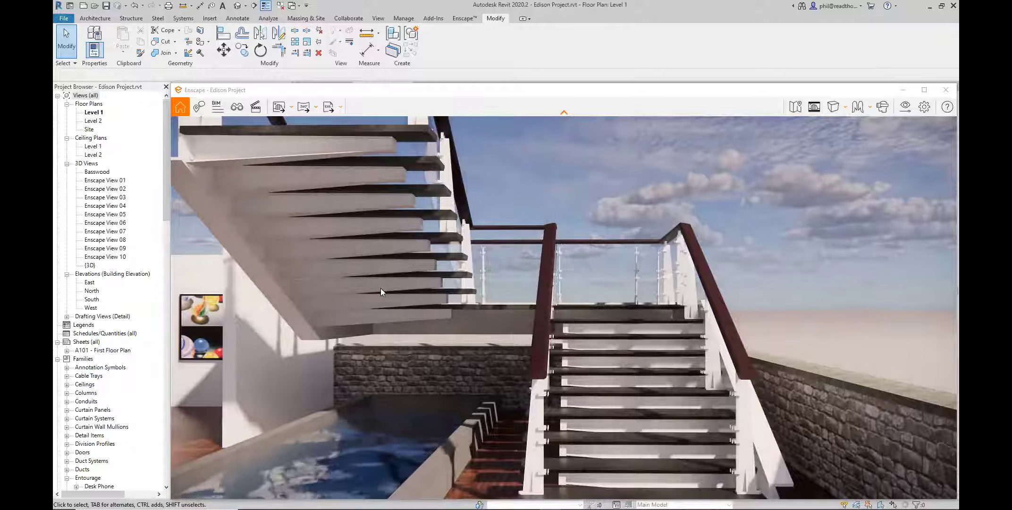
pyautogui.hotkey('alt', 'Tab')
pyautogui.click(517, 273)
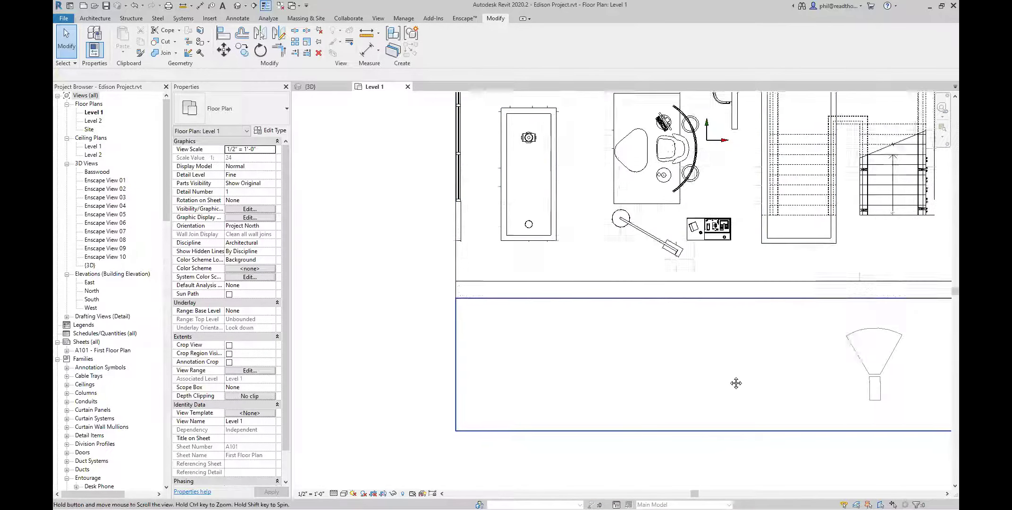
pyautogui.click(716, 391)
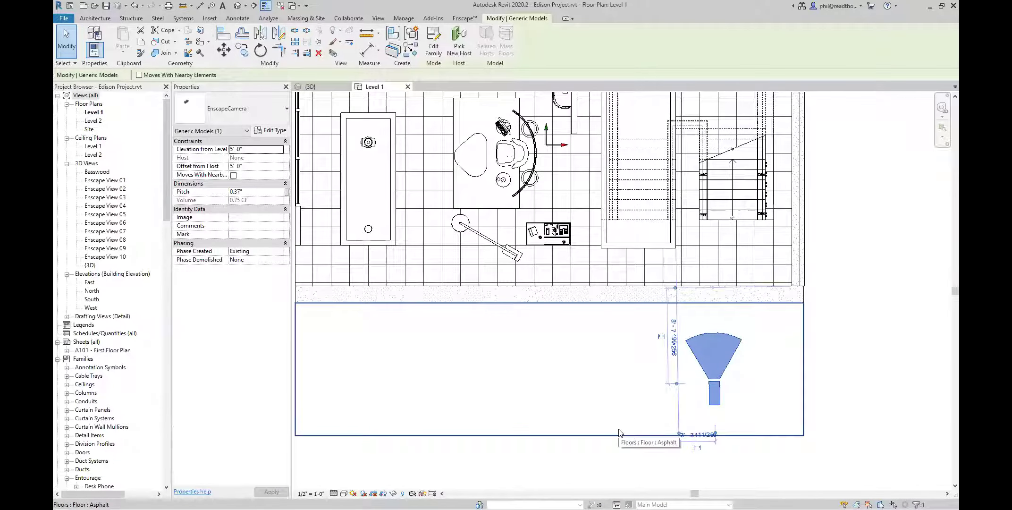
# Align the camera with a wood floor grid line in front of the stairs and reselect it
pyautogui.click(263, 191)
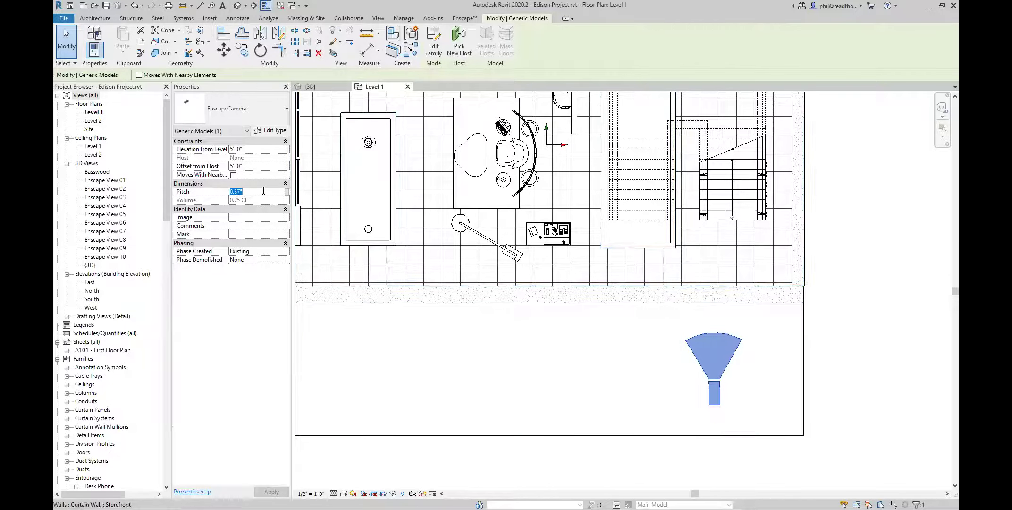
pyautogui.press('a')
pyautogui.press('l')
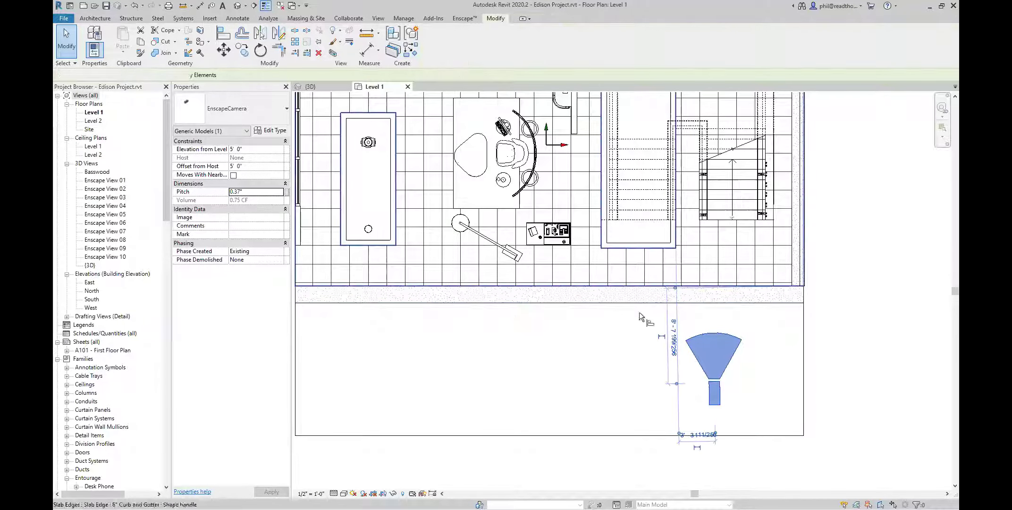
pyautogui.click(721, 281)
pyautogui.click(716, 372)
pyautogui.press('Escape')
pyautogui.click(731, 376)
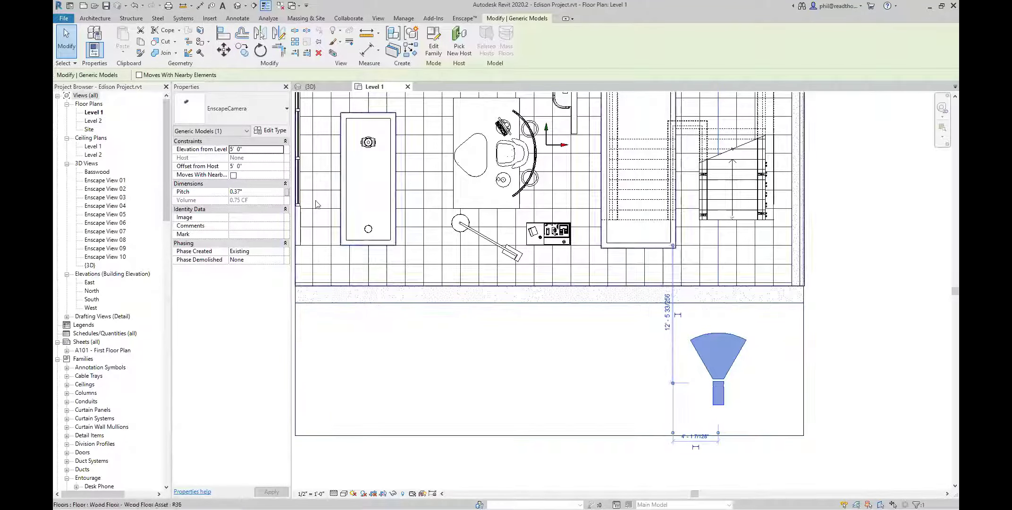
# Set the camera's pitch to 0°, show Revit's Enscape tools, and switch to the Enscape window
pyautogui.click(257, 191)
pyautogui.write('00')
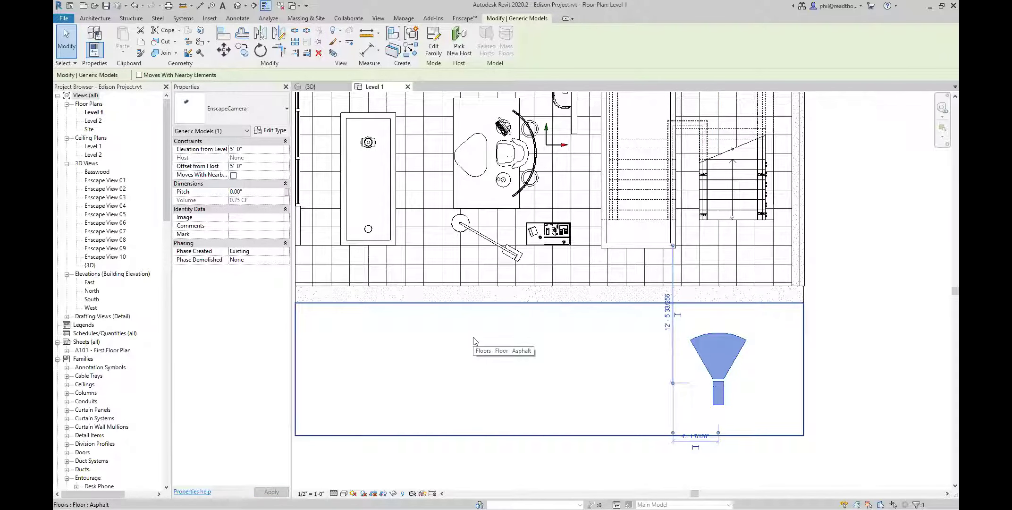
pyautogui.click(464, 19)
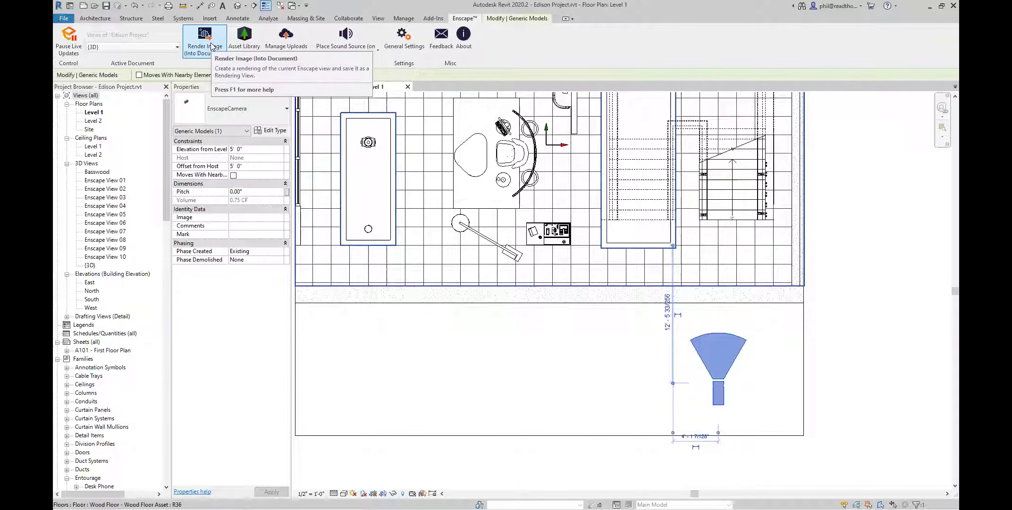
pyautogui.hotkey('alt', 'Tab')
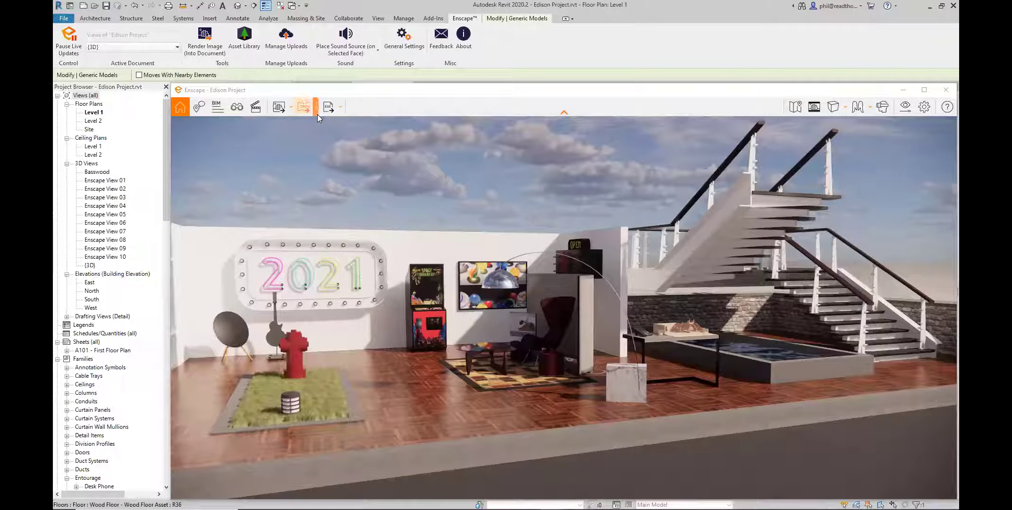
# View Enscape's Collaborative Annotation and BIM Information panels in turn, and return to the home mode
pyautogui.click(195, 112)
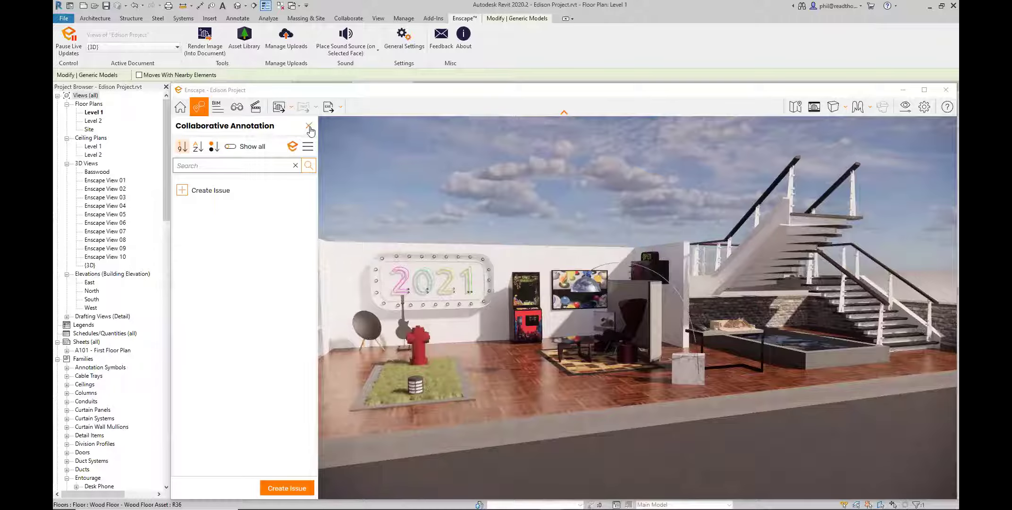
pyautogui.click(308, 125)
pyautogui.click(218, 109)
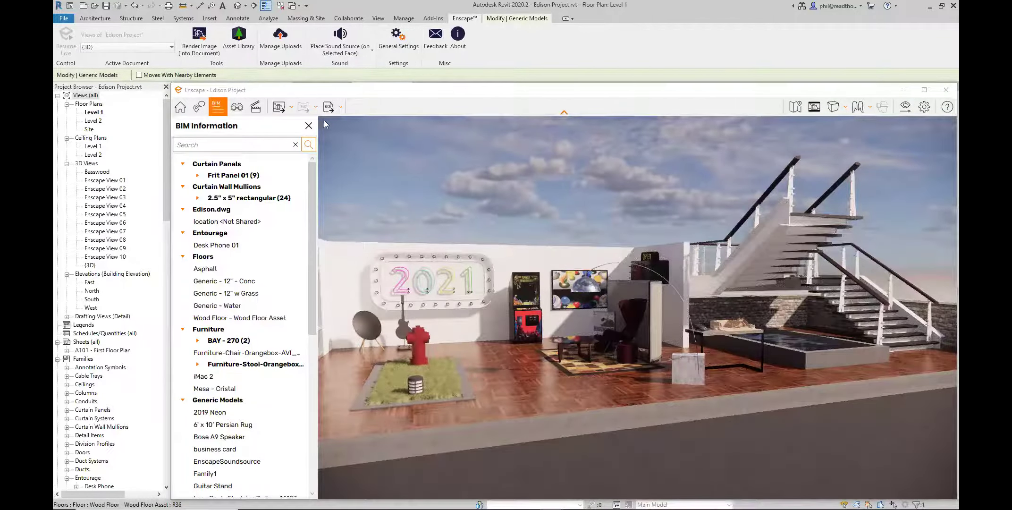
pyautogui.click(309, 126)
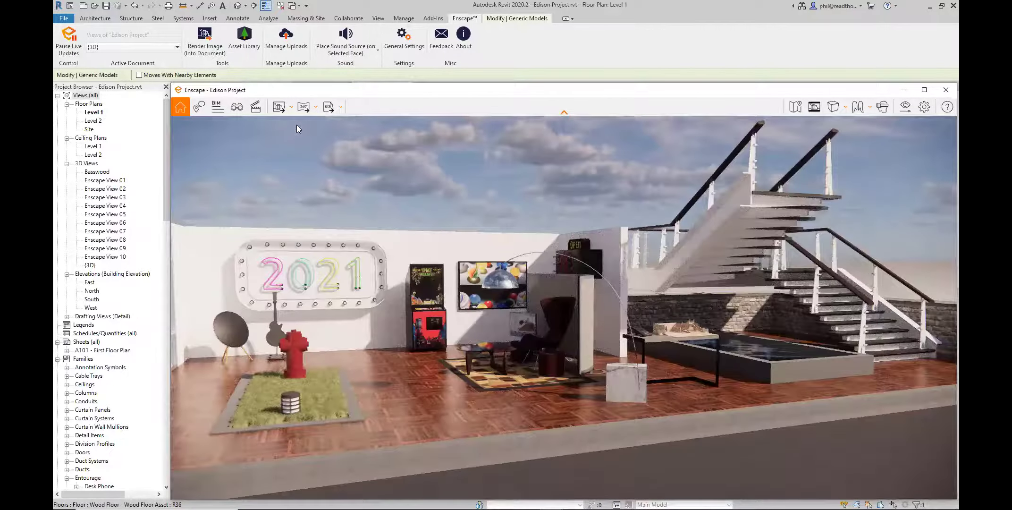
pyautogui.click(235, 108)
pyautogui.click(181, 113)
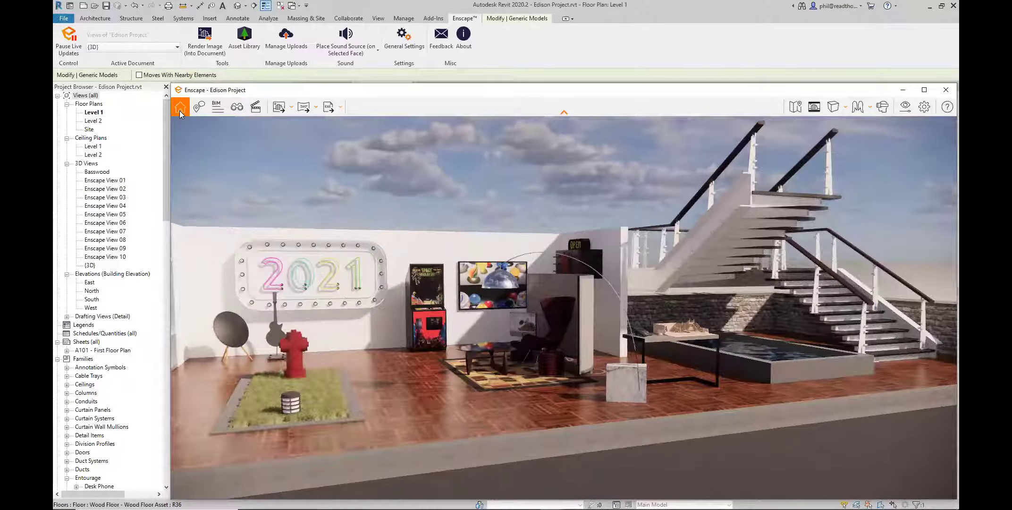
# Reopen Collaborative Annotation, adjust the view of the room and stairs, and replace the panel with BIM Information
pyautogui.click(200, 111)
pyautogui.moveTo(527, 202); pyautogui.dragTo(560, 243)
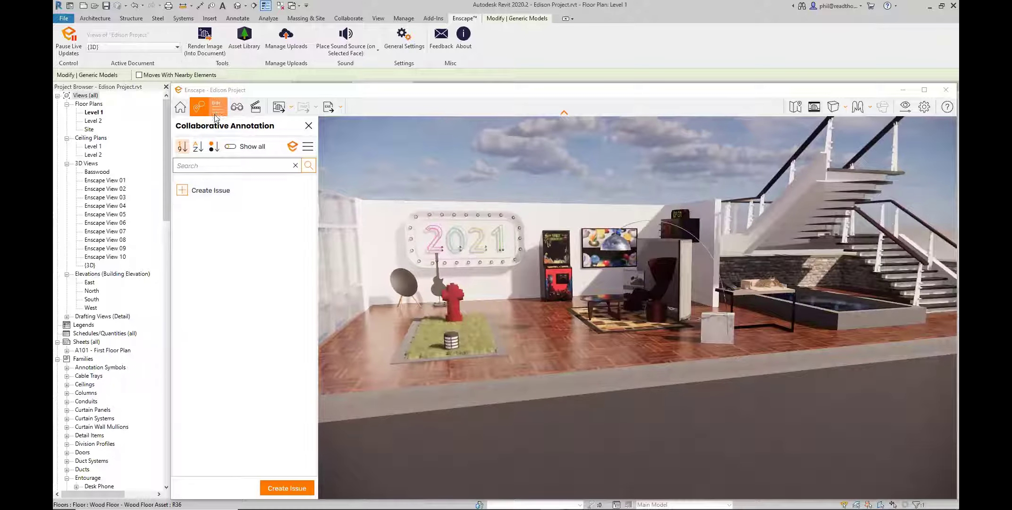
pyautogui.click(308, 126)
pyautogui.click(218, 107)
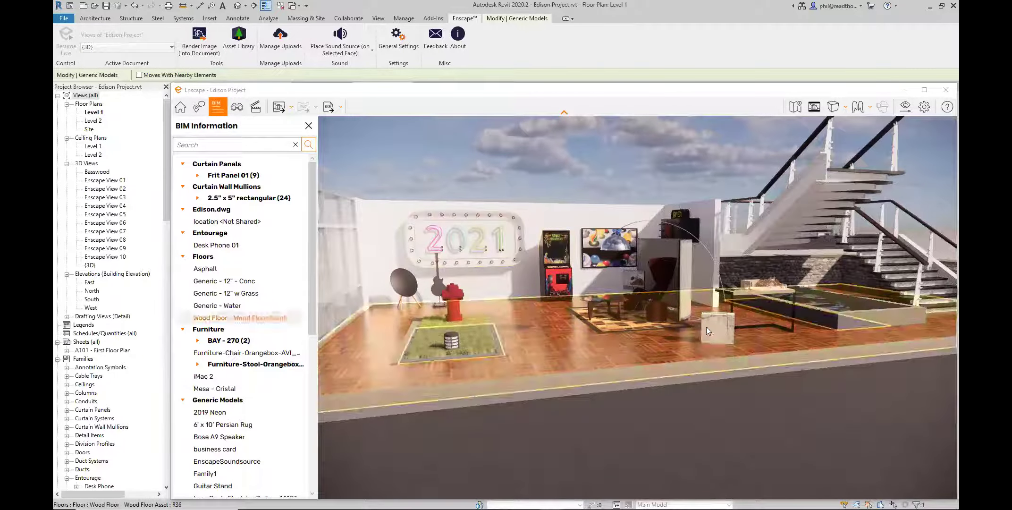
# View the arc floor lamp's BIM information, return to the element list, frame the whole room from above, and close the panel
pyautogui.click(634, 299)
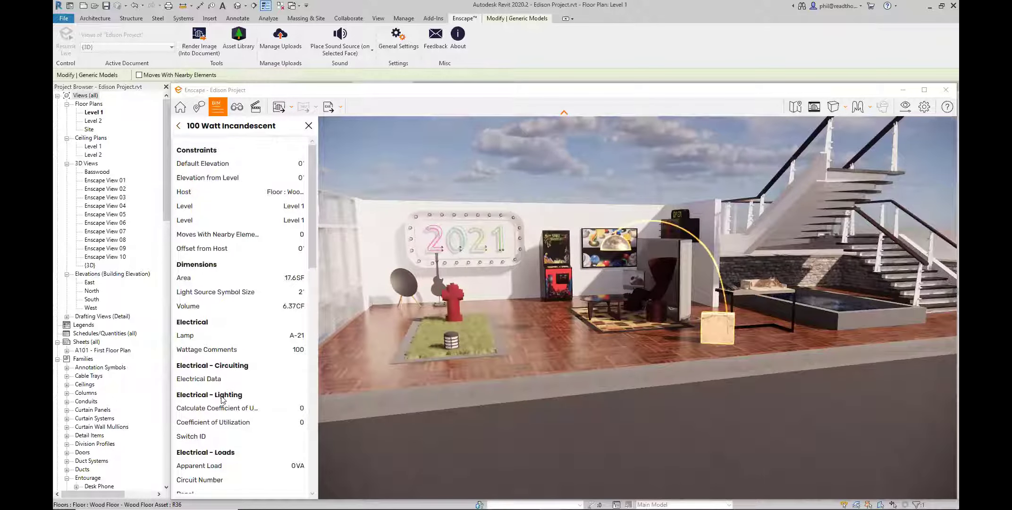
pyautogui.click(178, 125)
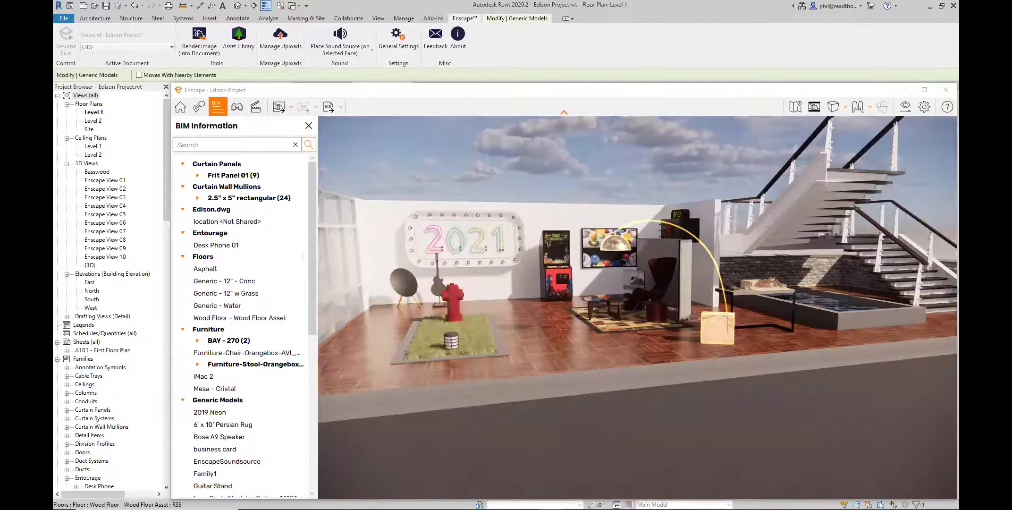
pyautogui.moveTo(427, 266); pyautogui.dragTo(411, 330)
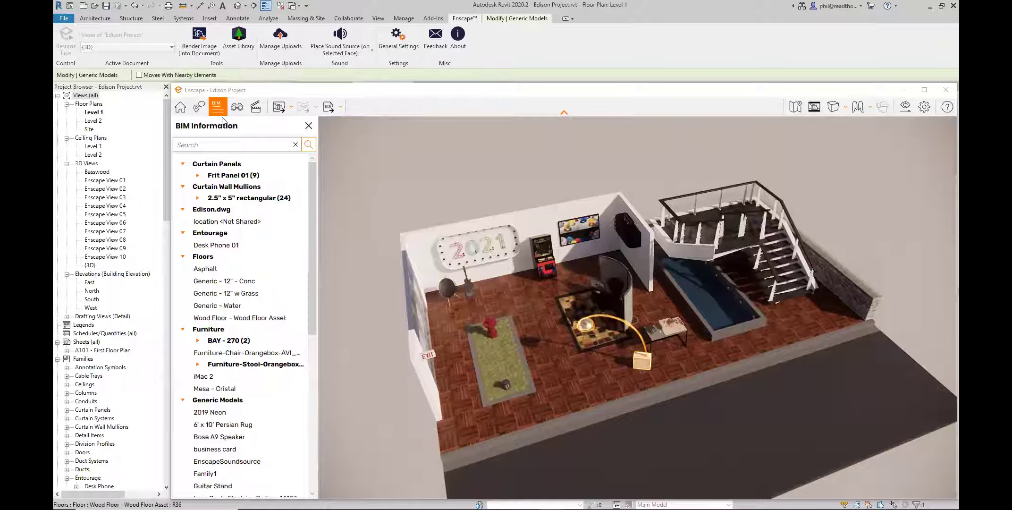
pyautogui.click(308, 125)
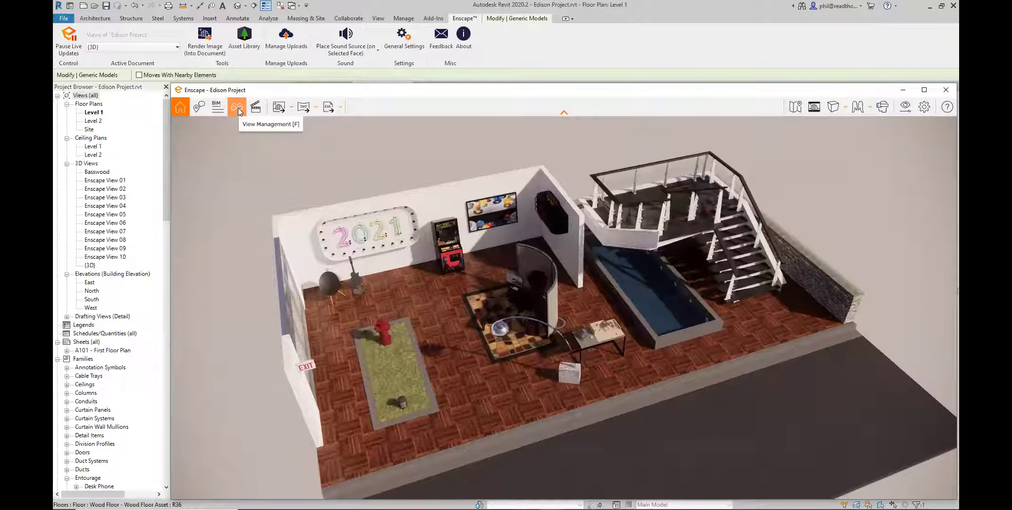
# Review the views selectable as Enscape's active document in Revit, and return to the Enscape window
pyautogui.click(172, 49)
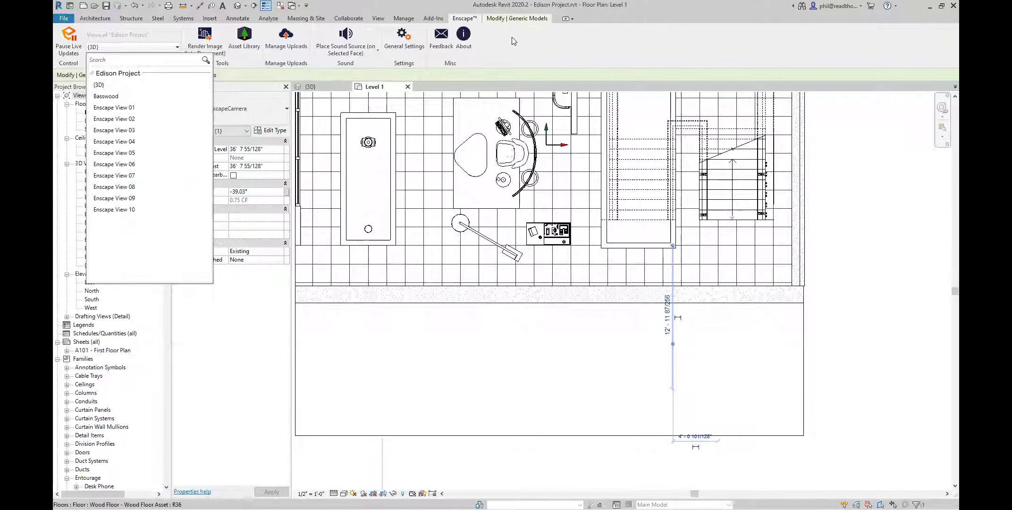
pyautogui.hotkey('alt', 'Tab')
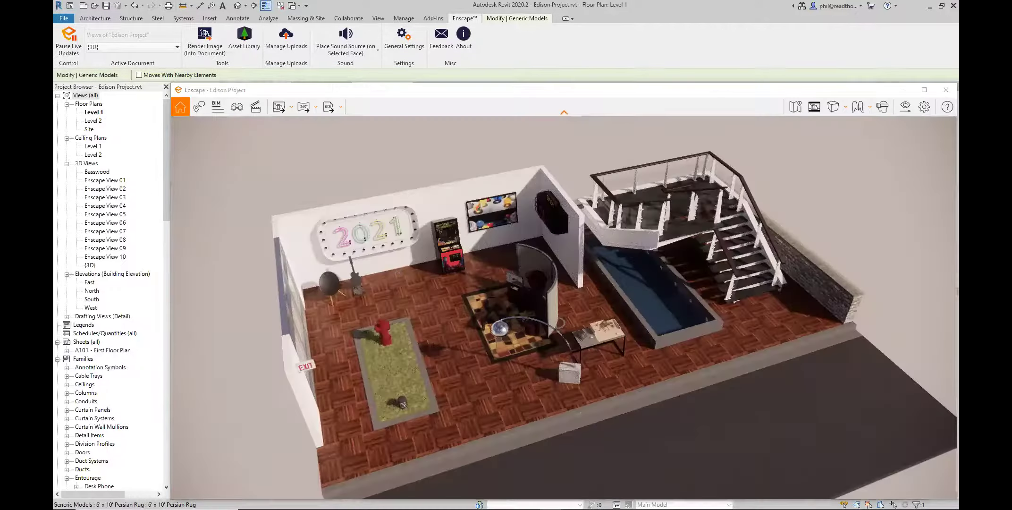
pyautogui.moveTo(391, 262); pyautogui.dragTo(388, 253)
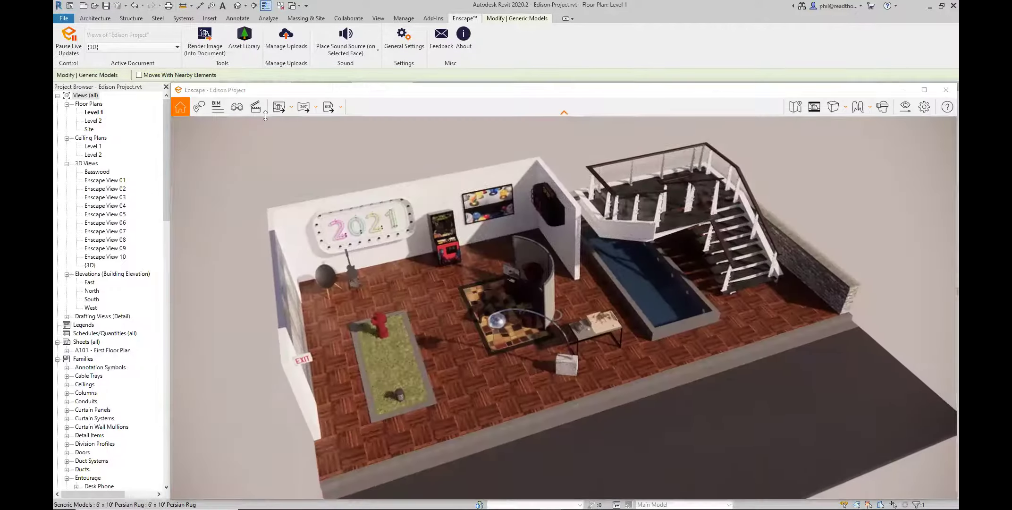
# Open View Management and display Enscape View 09 and Enscape View 10, checking Revit's active document view in between
pyautogui.click(237, 107)
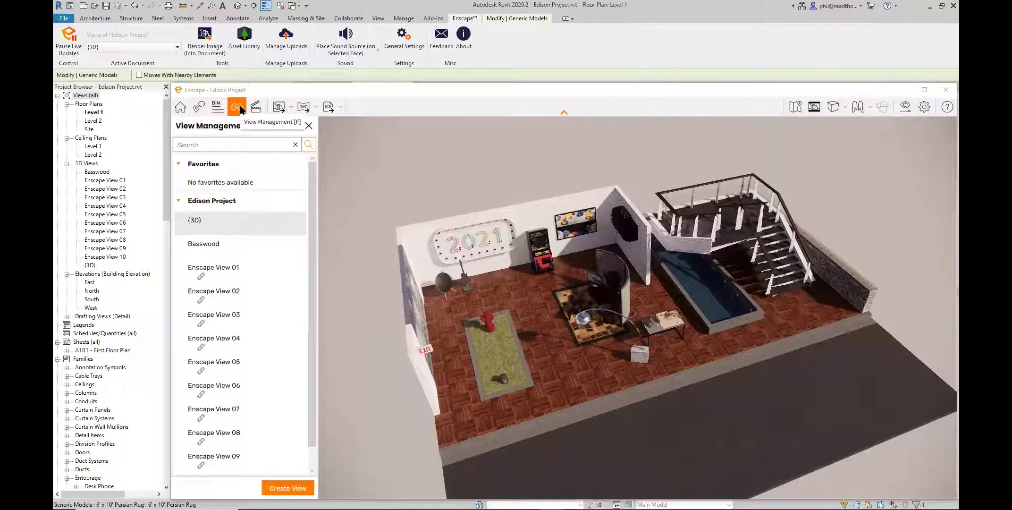
pyautogui.moveTo(255, 276)
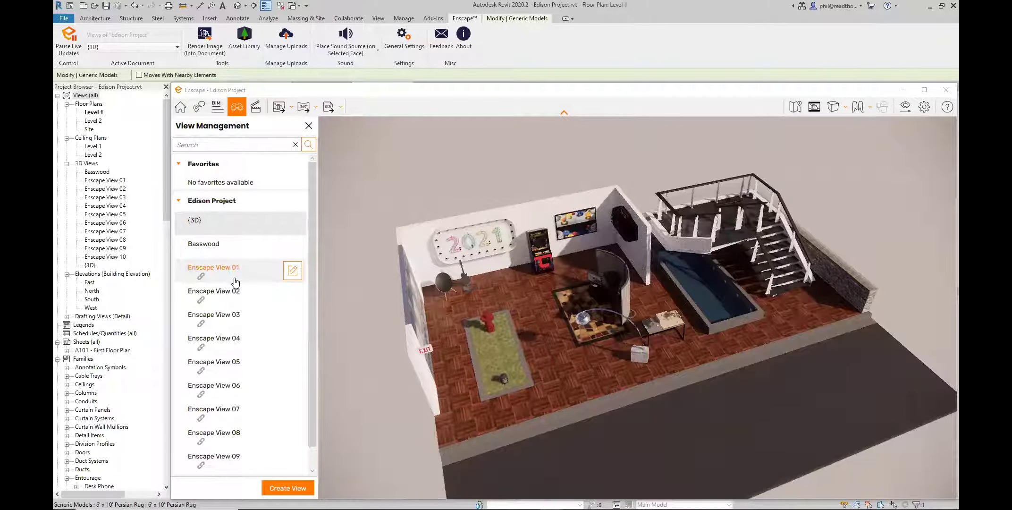
pyautogui.moveTo(238, 439)
pyautogui.click(224, 459)
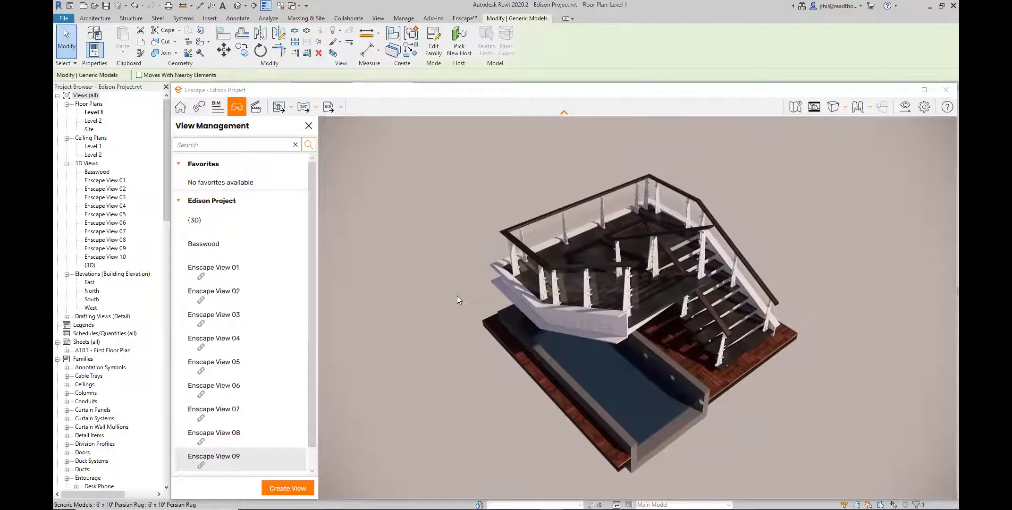
pyautogui.click(464, 18)
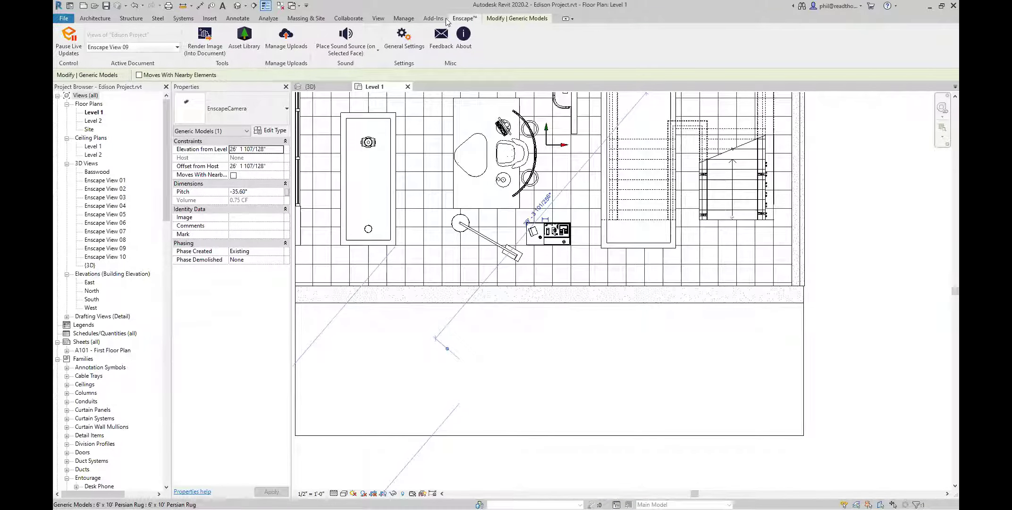
pyautogui.hotkey('alt', 'Tab')
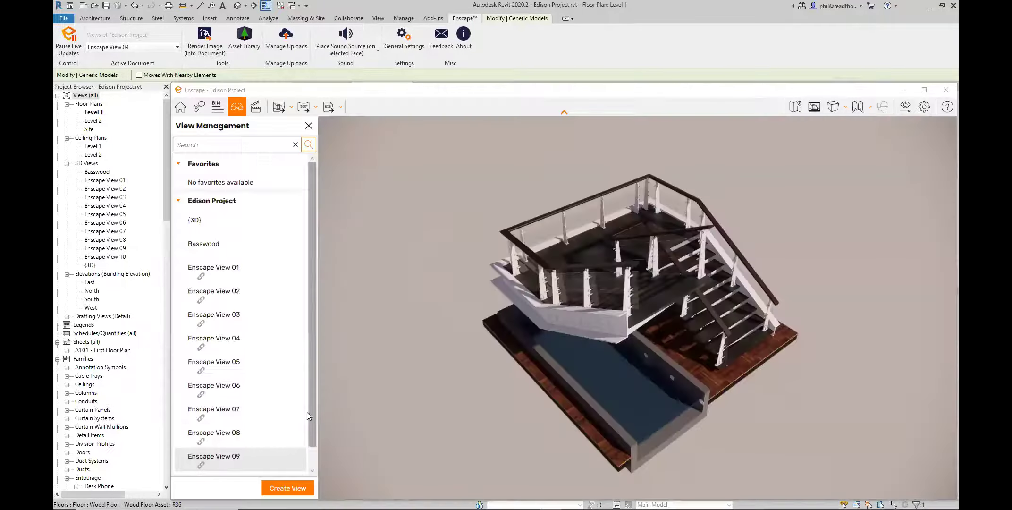
pyautogui.scroll(-1, 311, 452)
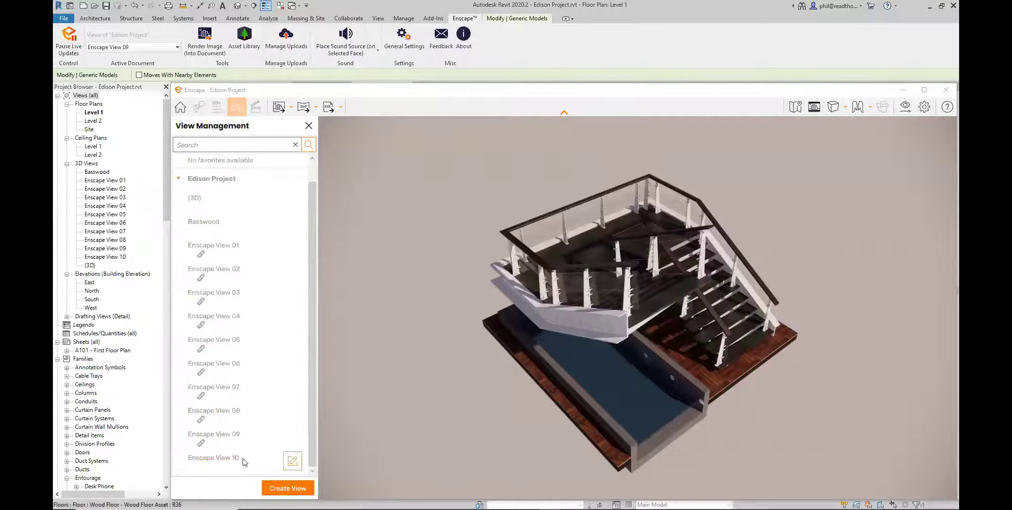
pyautogui.click(293, 412)
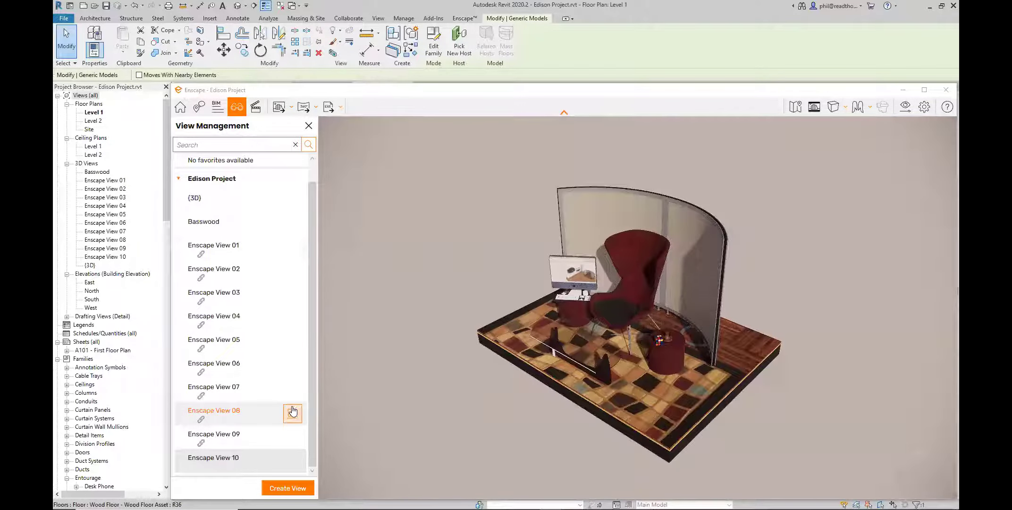
# From the {3D} view, move in close on the wooden scale model on the table and create the view Enscape 3D view 11
pyautogui.click(190, 204)
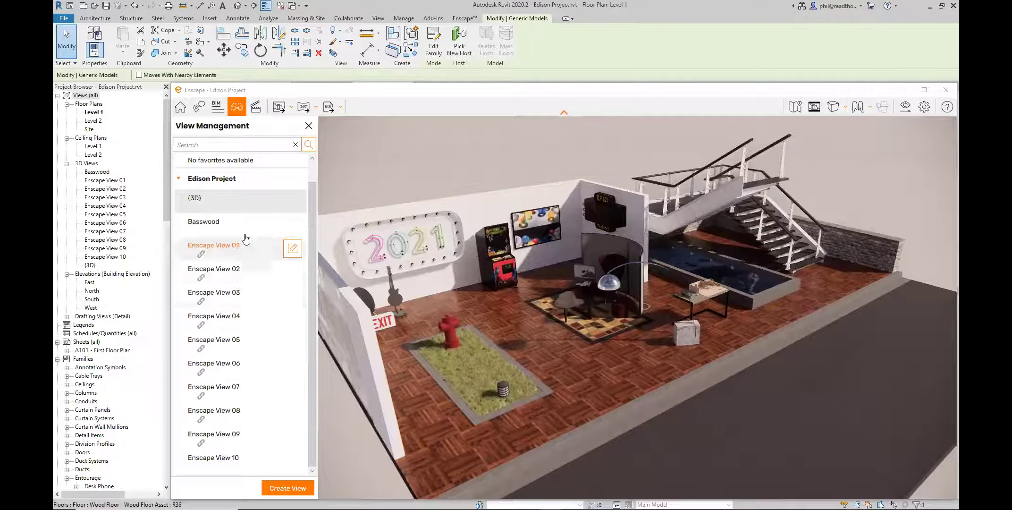
pyautogui.moveTo(526, 361); pyautogui.dragTo(661, 354)
pyautogui.press('w')
pyautogui.moveTo(661, 354); pyautogui.dragTo(538, 354, button='right')
pyautogui.press('w')
pyautogui.moveTo(468, 460)
pyautogui.keyDown('shift'); pyautogui.mouseDown(button='right')
pyautogui.moveTo(515, 460)
pyautogui.moveTo(471, 462)
pyautogui.mouseUp(button='right'); pyautogui.keyUp('shift')
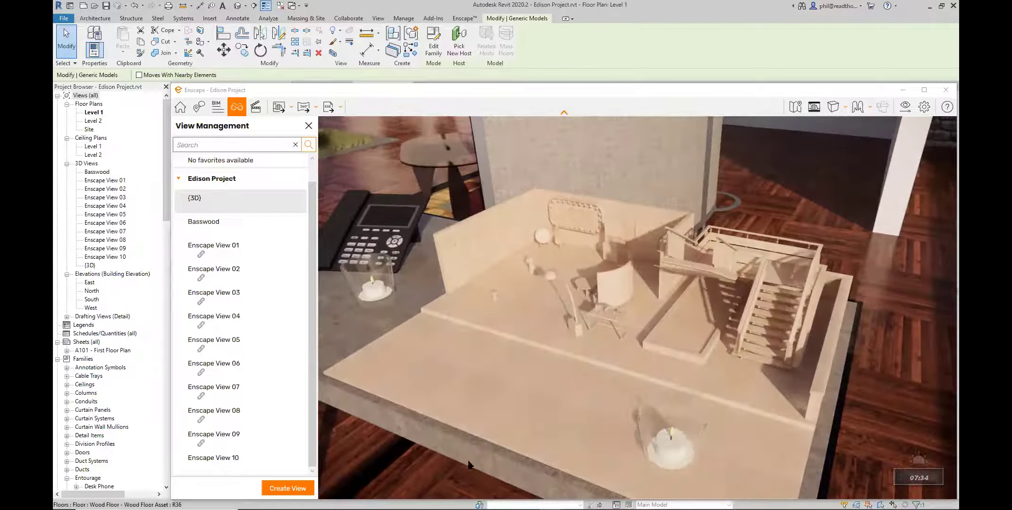
pyautogui.click(288, 488)
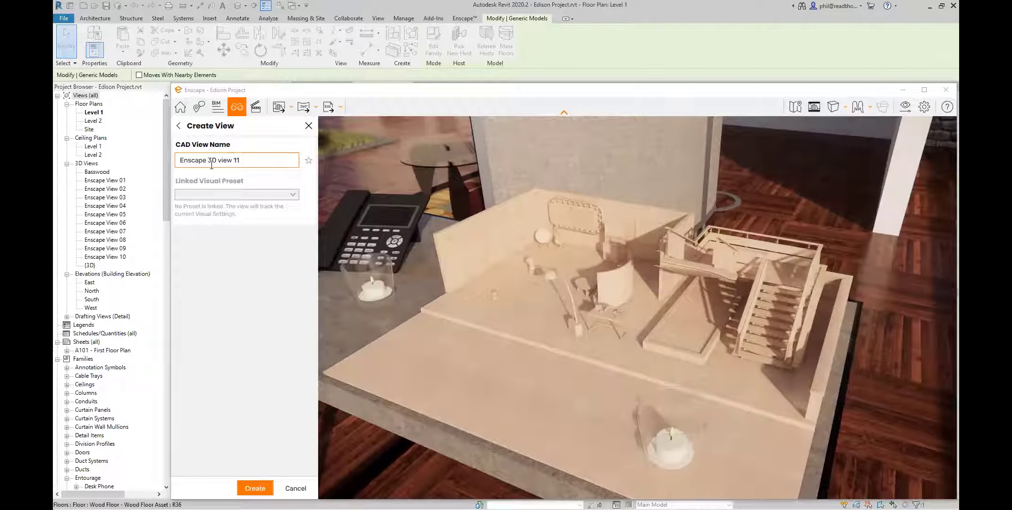
pyautogui.click(259, 490)
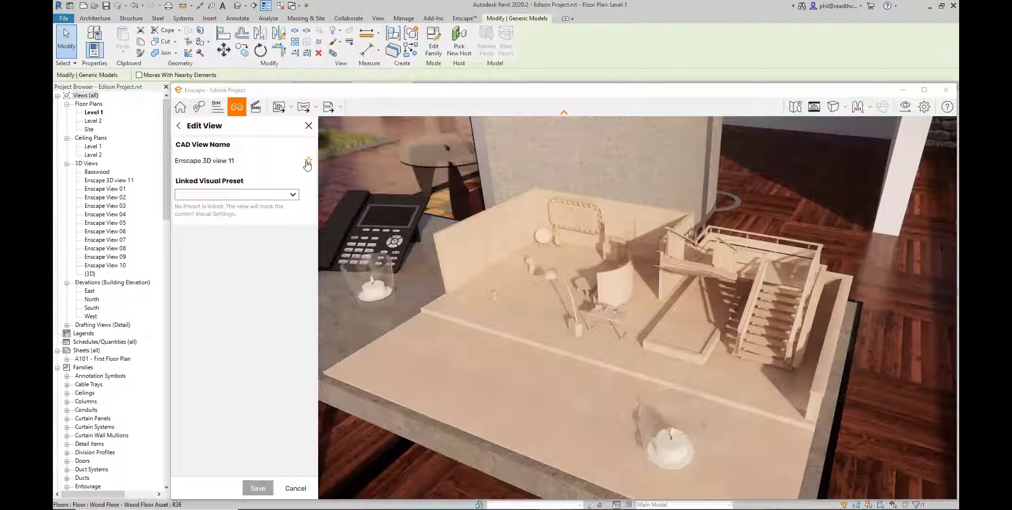
# Link the White Mode visual preset to Enscape 3D view 11 and save the view
pyautogui.click(293, 196)
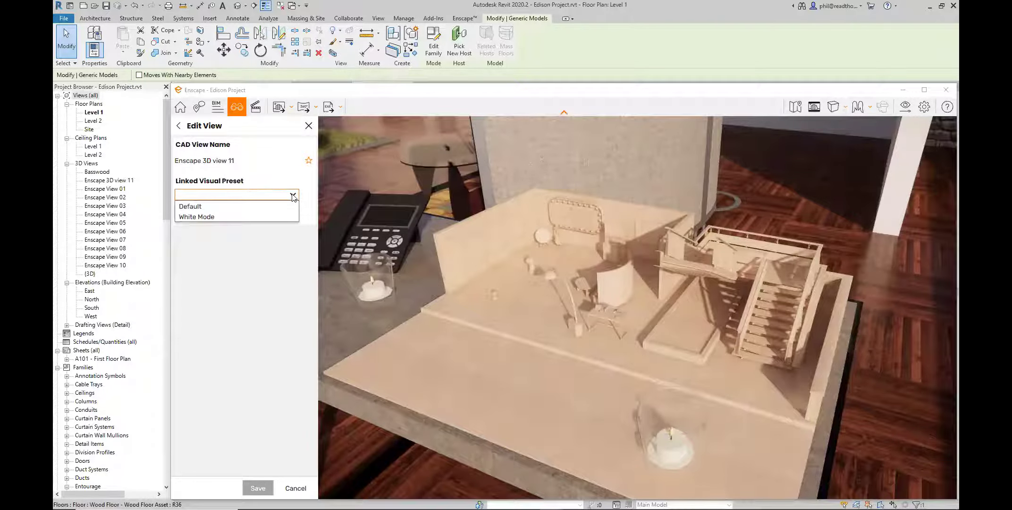
pyautogui.click(232, 216)
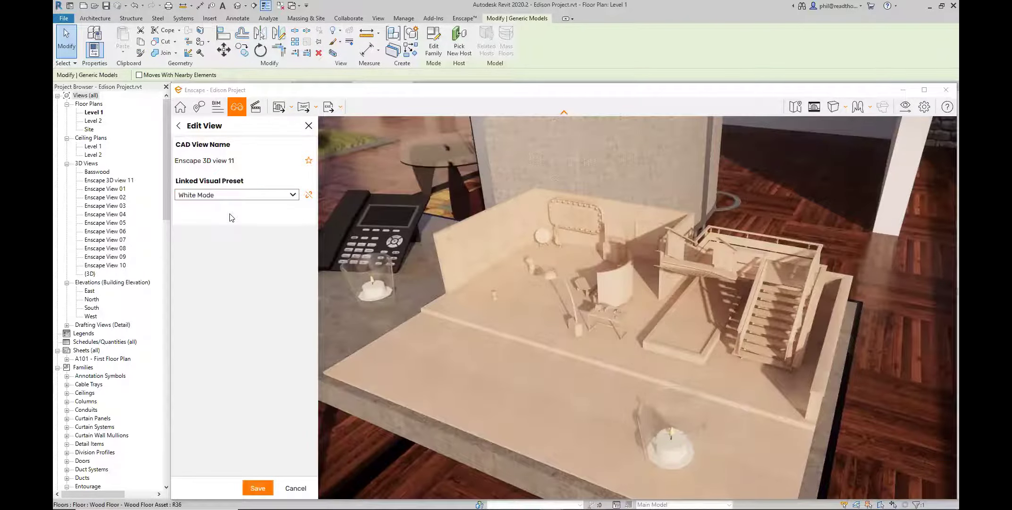
pyautogui.click(258, 489)
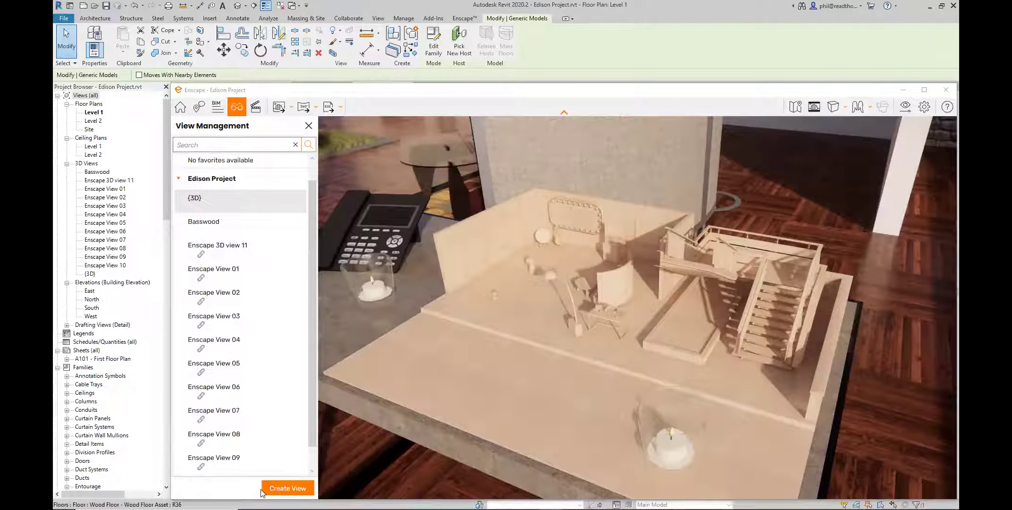
# Display Enscape 3D view 11, Enscape View 09 and {3D} in turn, and orient the view toward the whole room
pyautogui.click(233, 250)
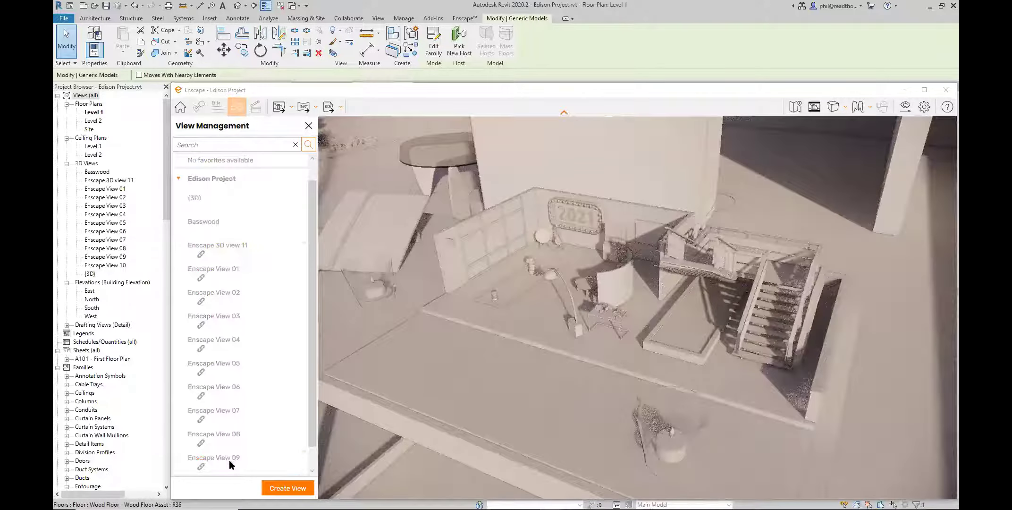
pyautogui.click(230, 461)
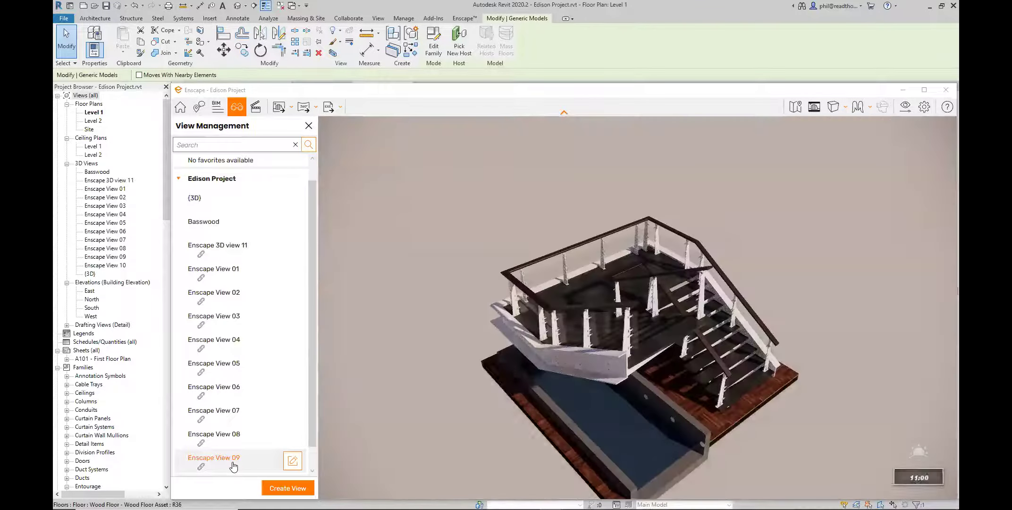
pyautogui.click(201, 197)
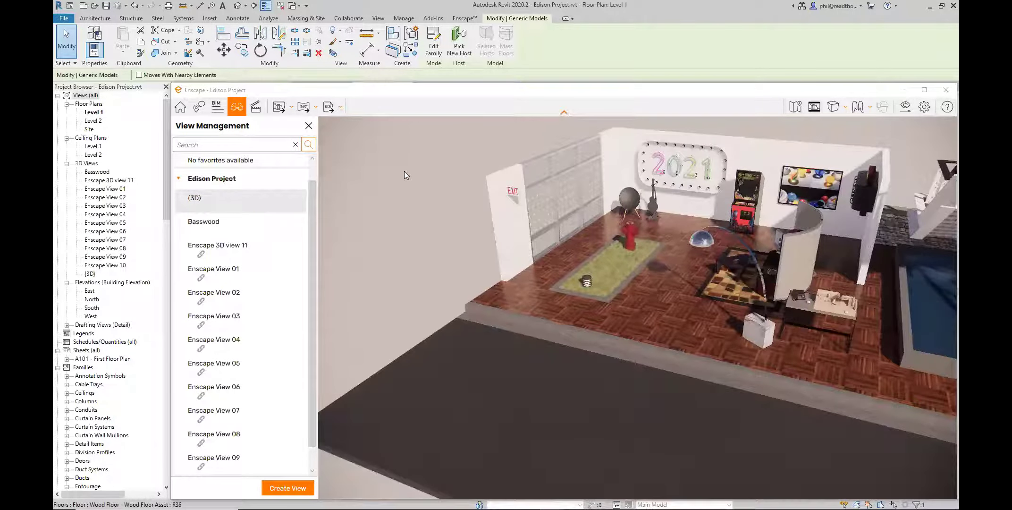
pyautogui.moveTo(410, 210); pyautogui.dragTo(227, 118)
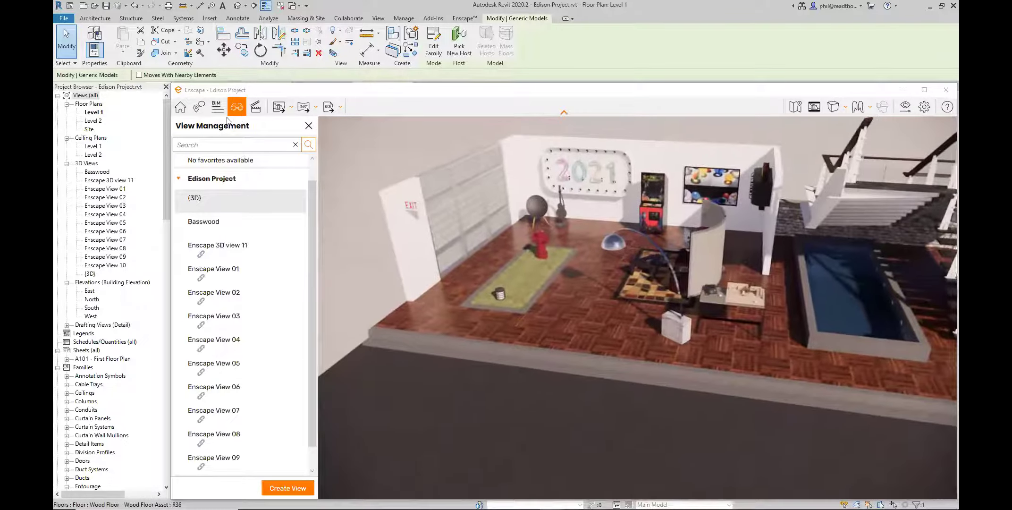
# Open the Video Editor, review its general, timeline and movement settings, and close it
pyautogui.click(254, 108)
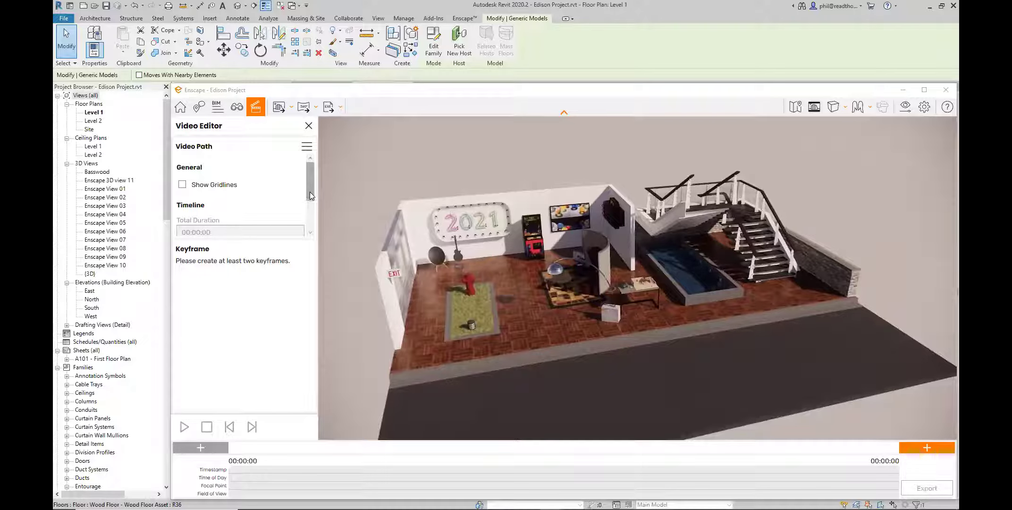
pyautogui.moveTo(310, 191); pyautogui.dragTo(313, 230)
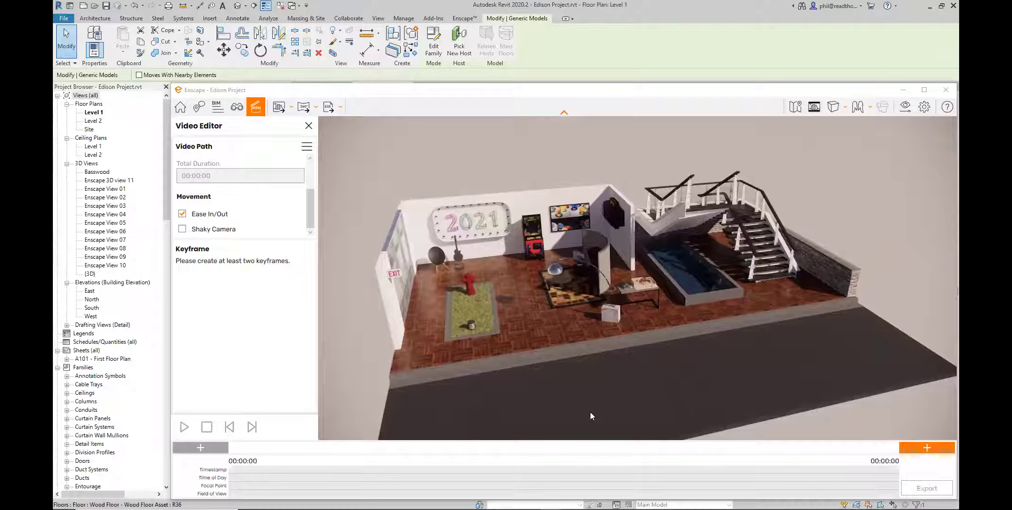
pyautogui.click(308, 126)
# Open the Batch Rendering dialog, review its options for selecting all or favorite project views, and close it without rendering
pyautogui.click(291, 107)
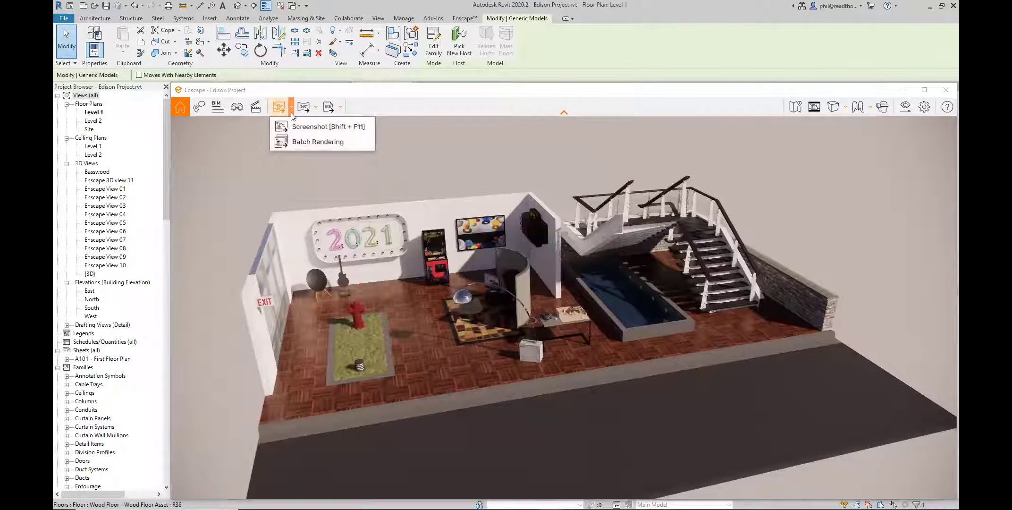
pyautogui.click(310, 141)
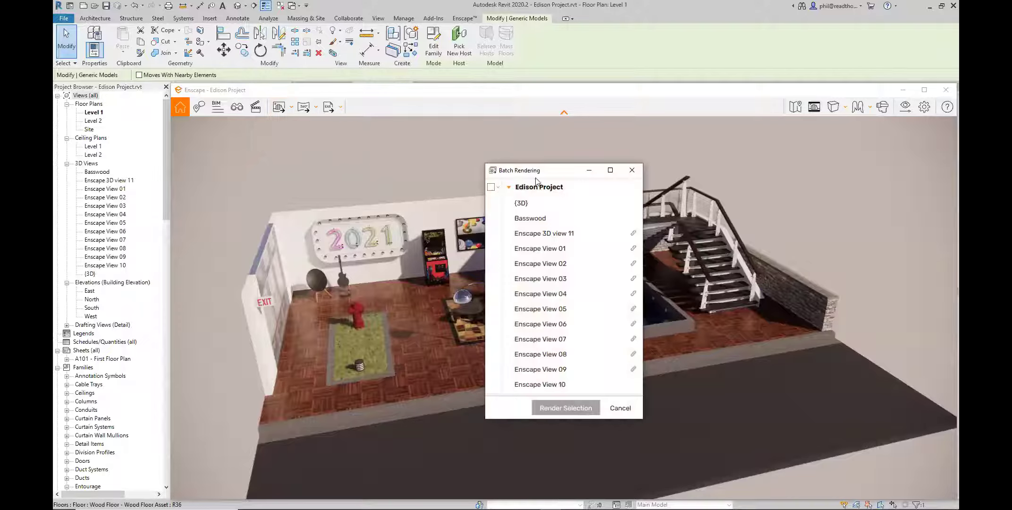
pyautogui.moveTo(557, 171); pyautogui.dragTo(419, 151)
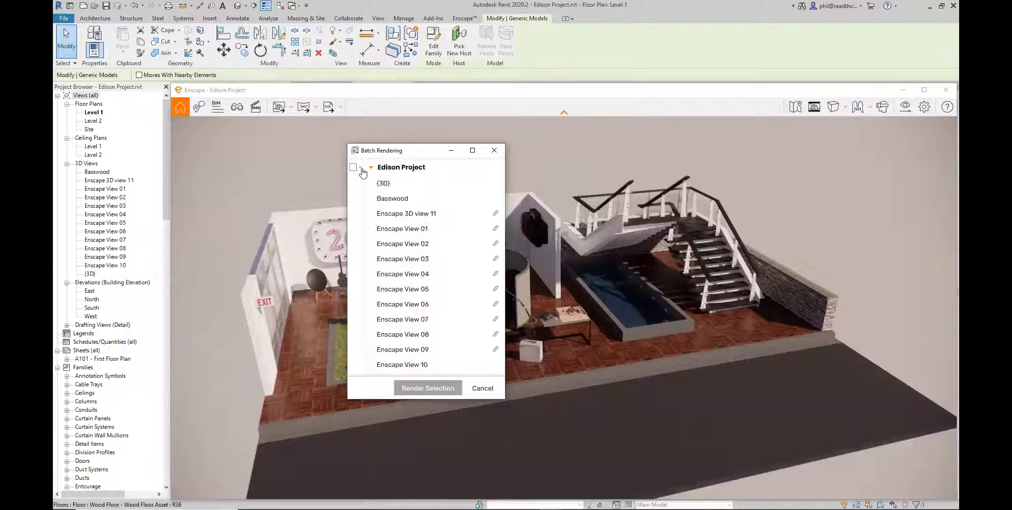
pyautogui.click(361, 169)
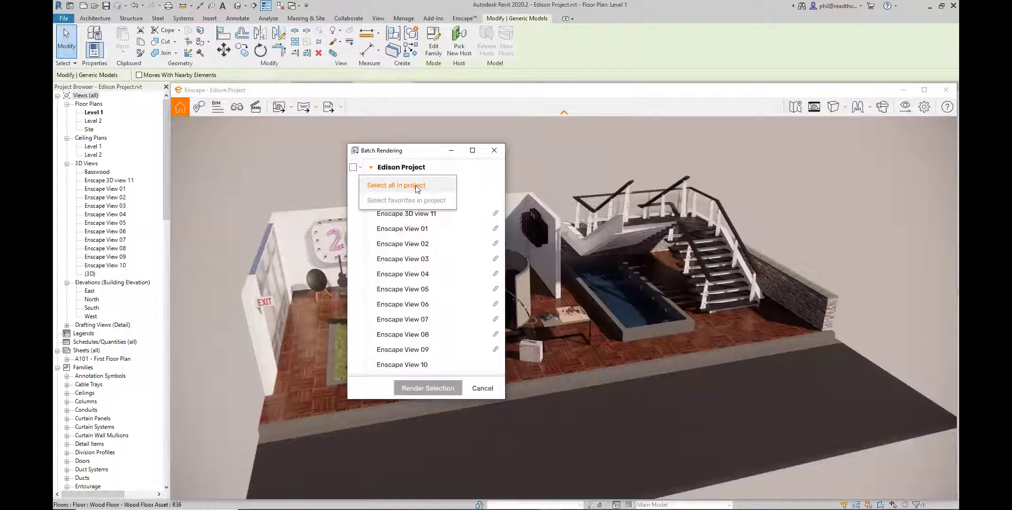
pyautogui.click(497, 151)
pyautogui.click(501, 154)
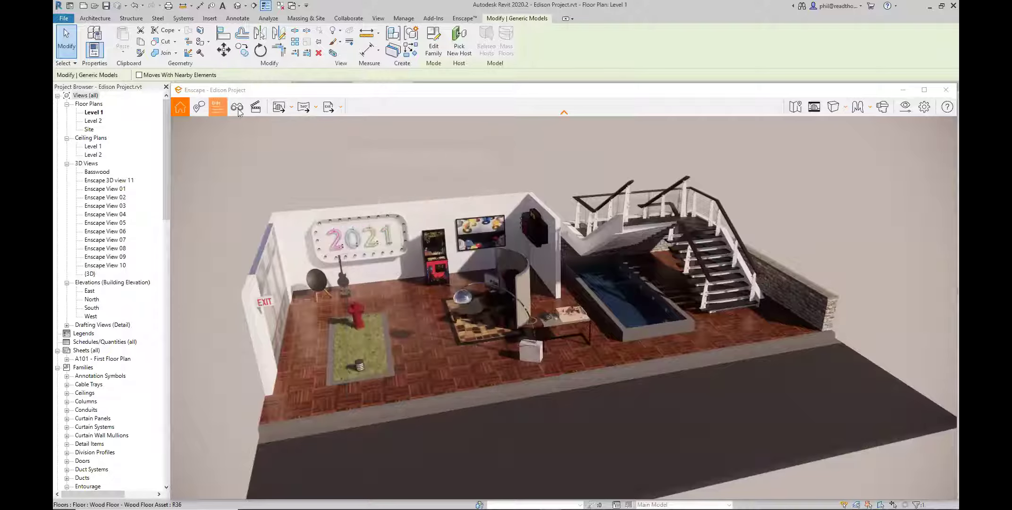
# Mark Enscape View 01 and Enscape View 02 as favorites in View Management, saving each view
pyautogui.click(243, 111)
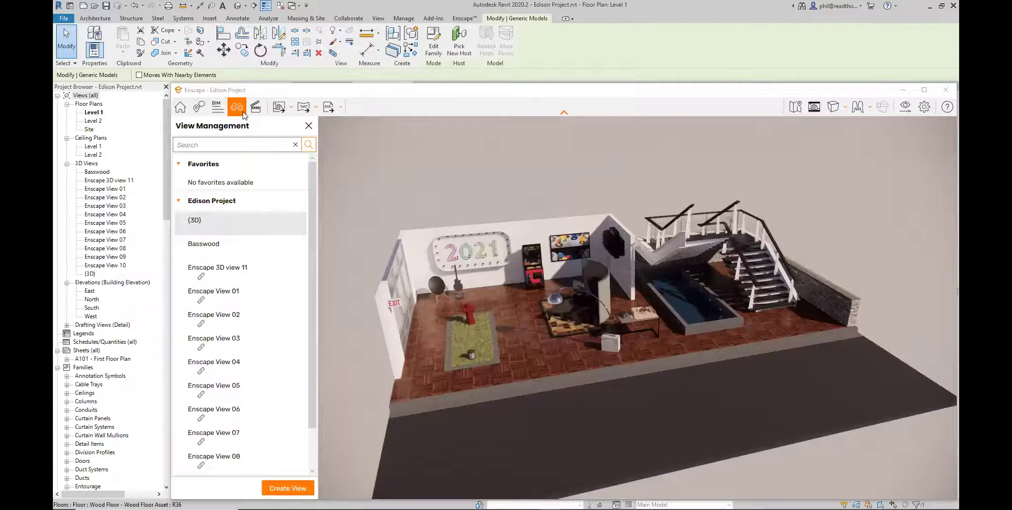
pyautogui.moveTo(292, 274)
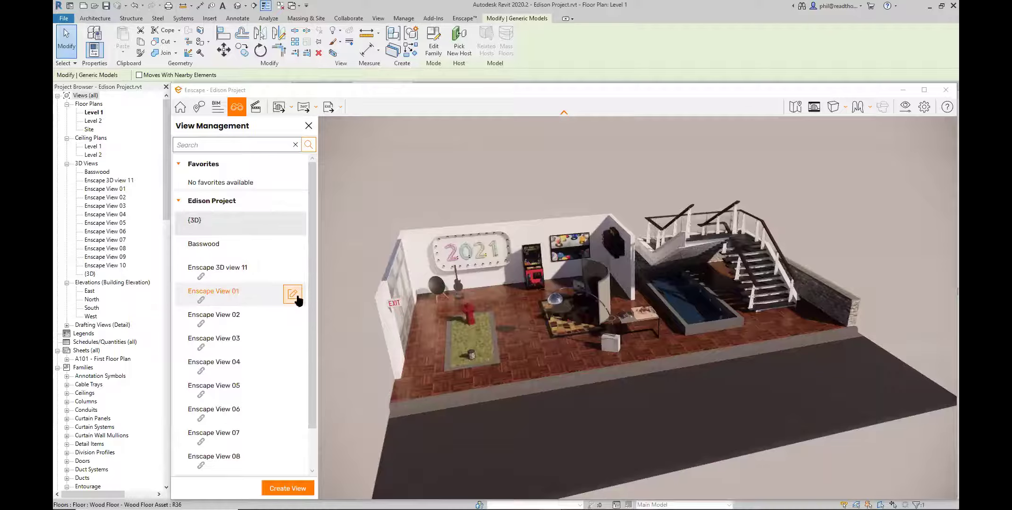
pyautogui.click(293, 295)
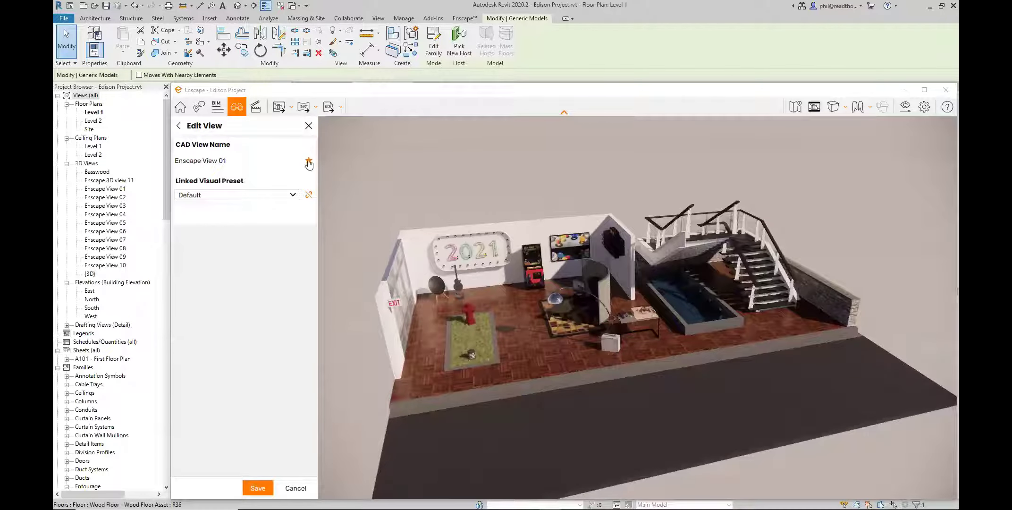
pyautogui.click(267, 487)
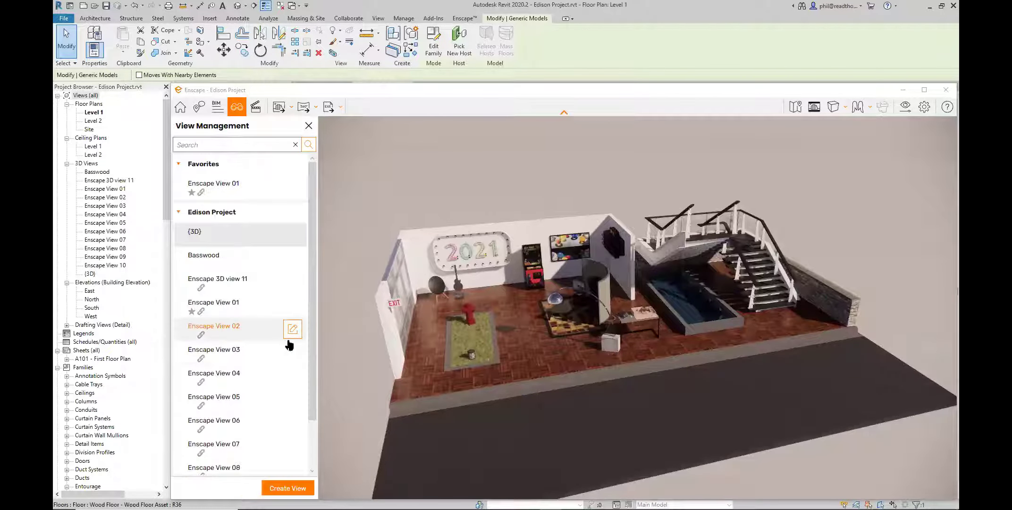
pyautogui.click(292, 329)
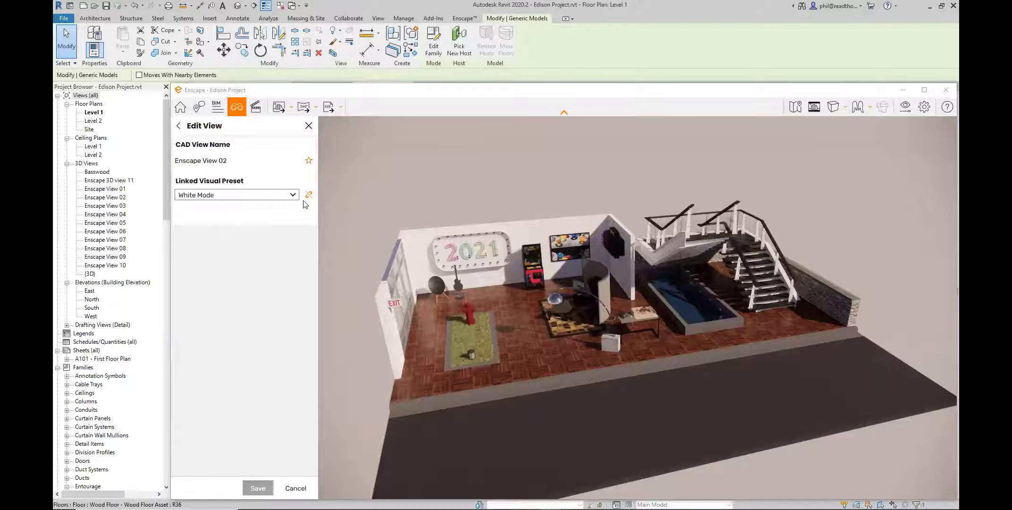
pyautogui.click(308, 160)
pyautogui.click(258, 488)
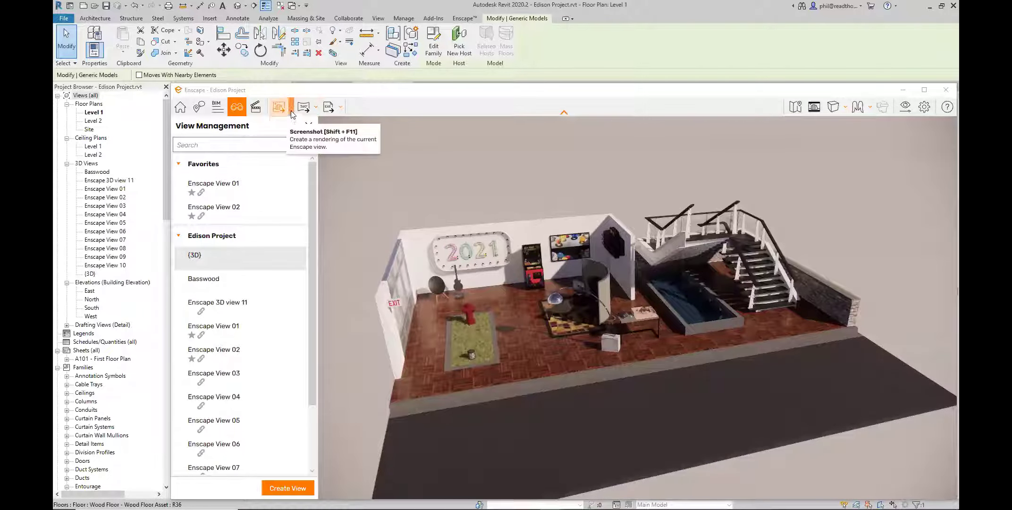
# Open Batch Rendering and select the project's favorite views plus Enscape View 06, Enscape View 08 and Enscape View 09
pyautogui.click(291, 107)
pyautogui.click(295, 142)
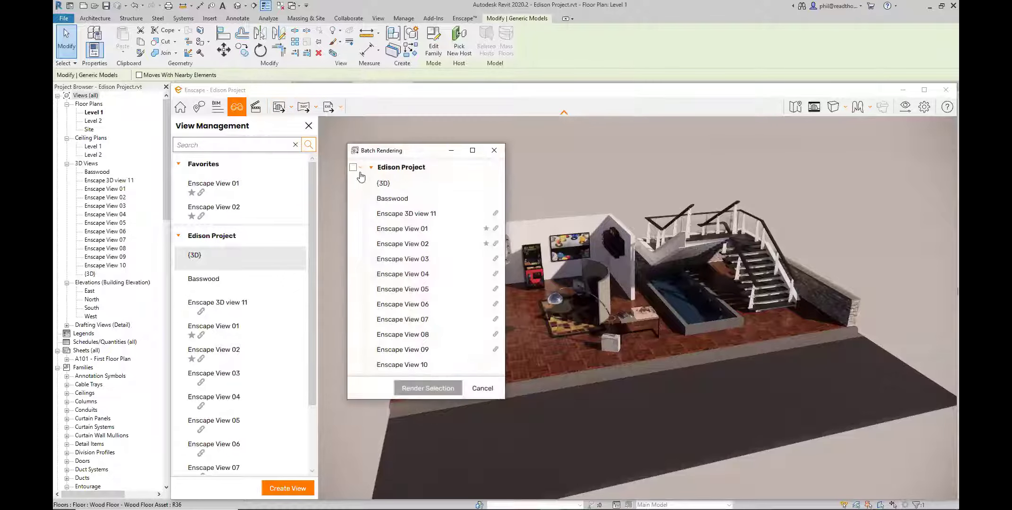
pyautogui.click(361, 168)
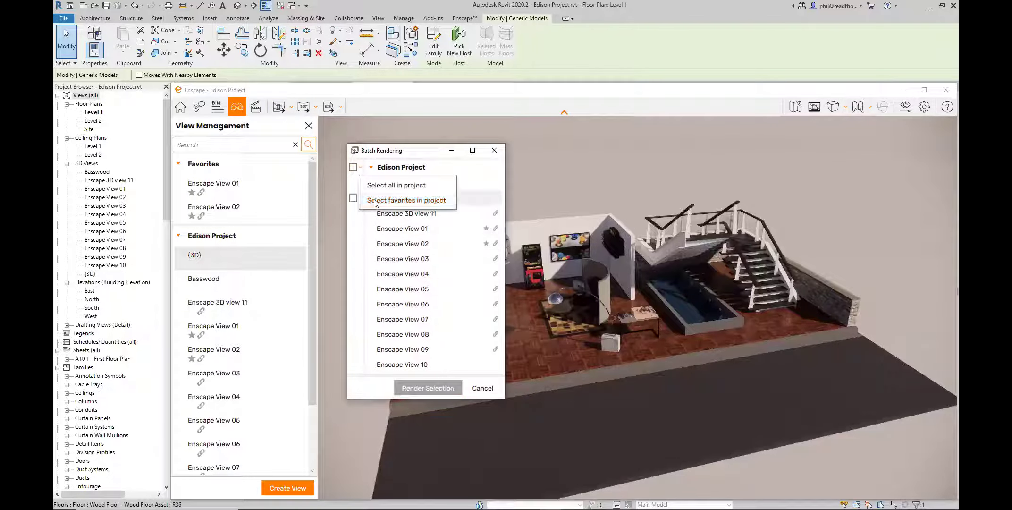
pyautogui.click(398, 200)
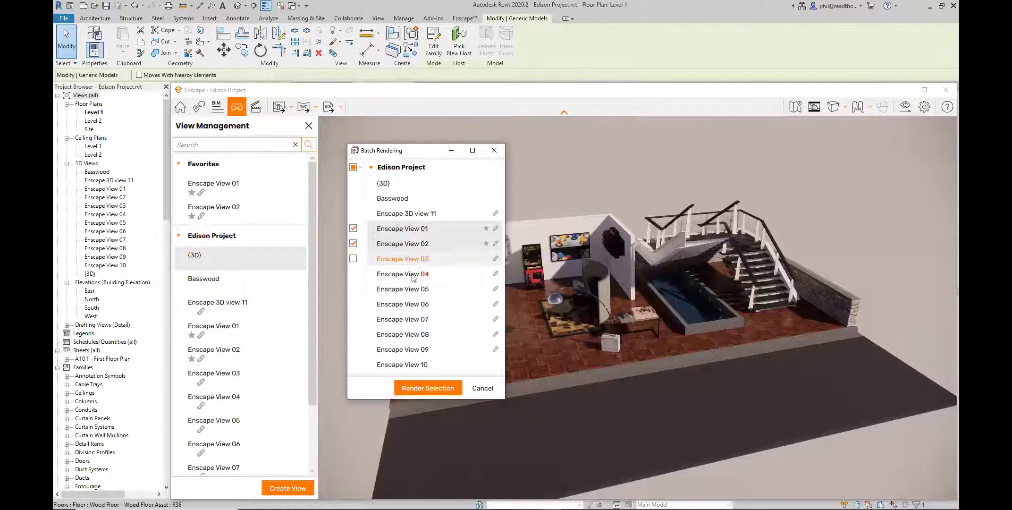
pyautogui.click(409, 304)
pyautogui.click(407, 334)
pyautogui.click(407, 351)
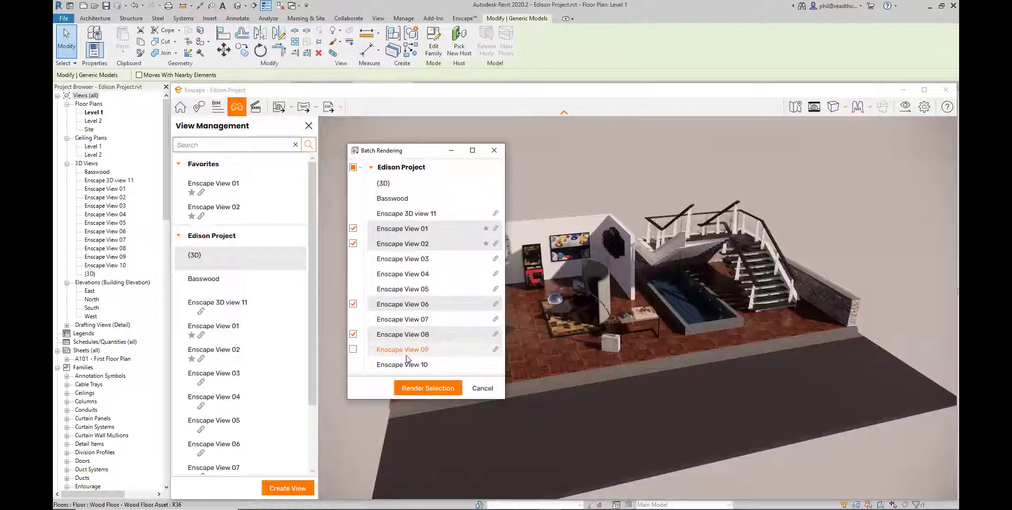
# Select all project views for batch rendering and close the dialog without rendering
pyautogui.click(353, 168)
pyautogui.click(353, 167)
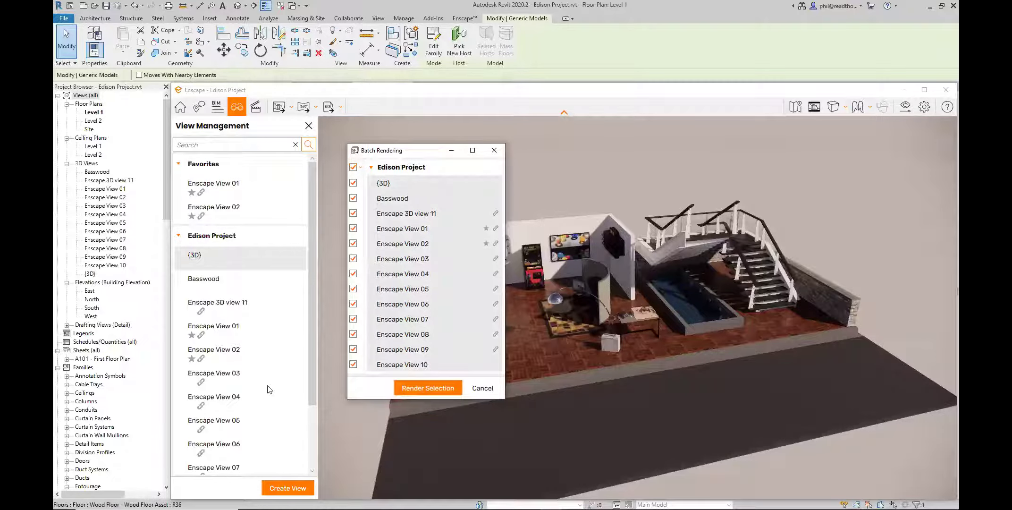
pyautogui.click(494, 150)
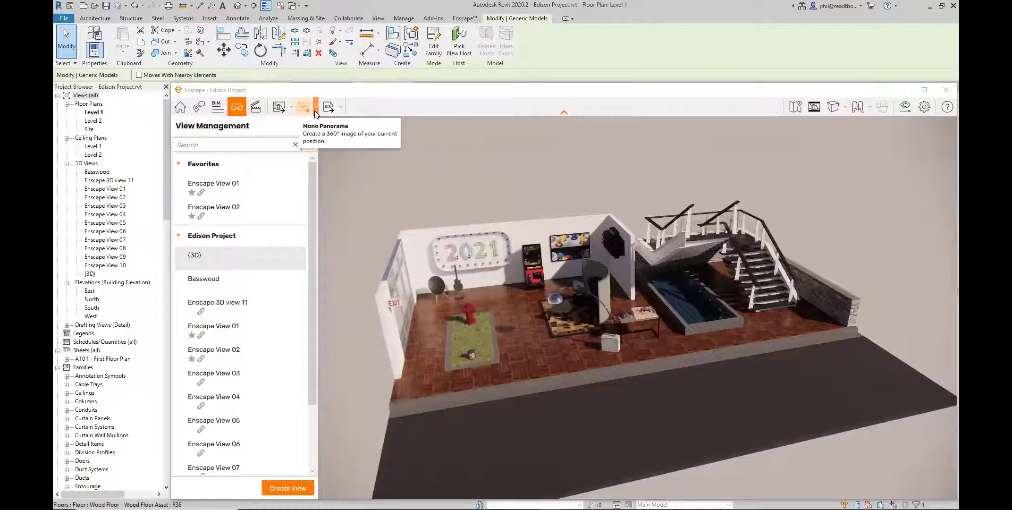
# Review the screenshot, panorama and standalone export options without exporting anything, and close View Management
pyautogui.click(291, 107)
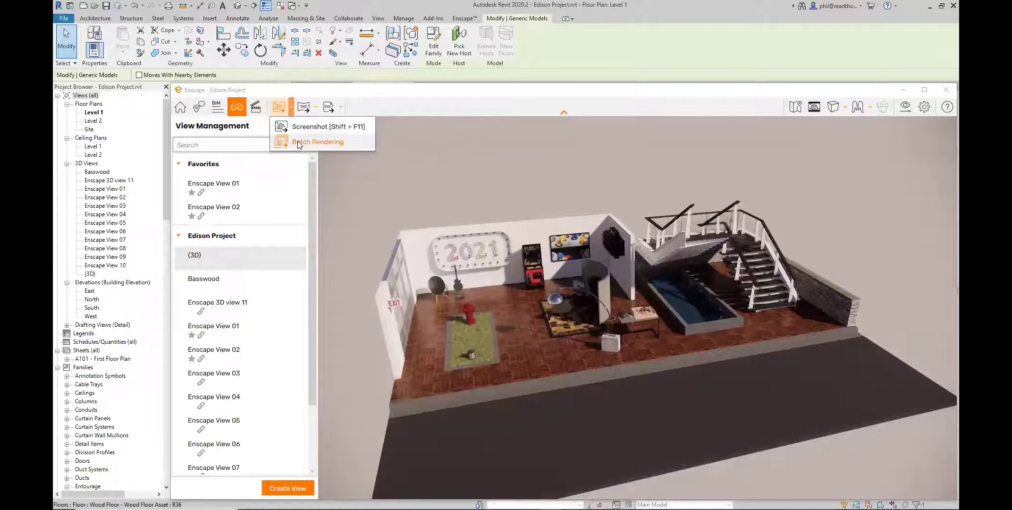
pyautogui.click(319, 109)
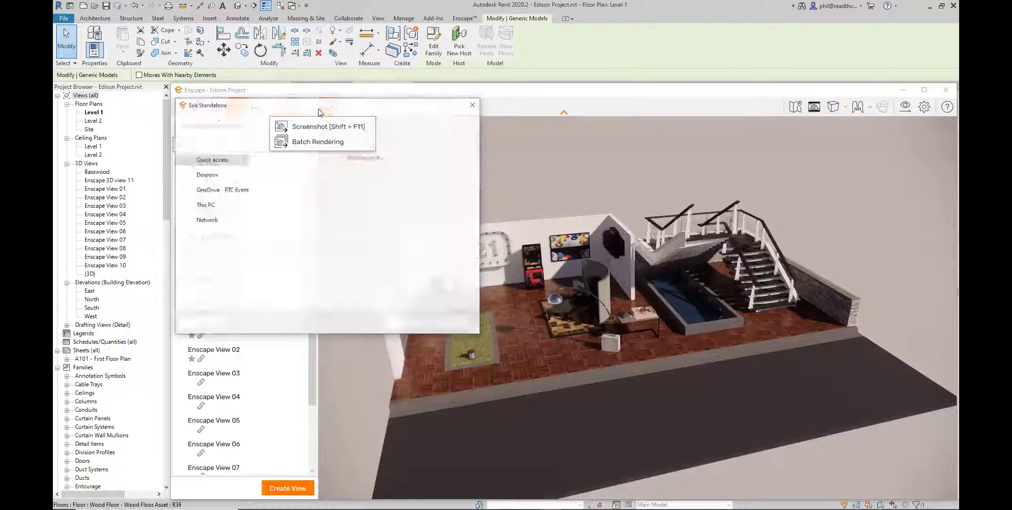
pyautogui.click(472, 105)
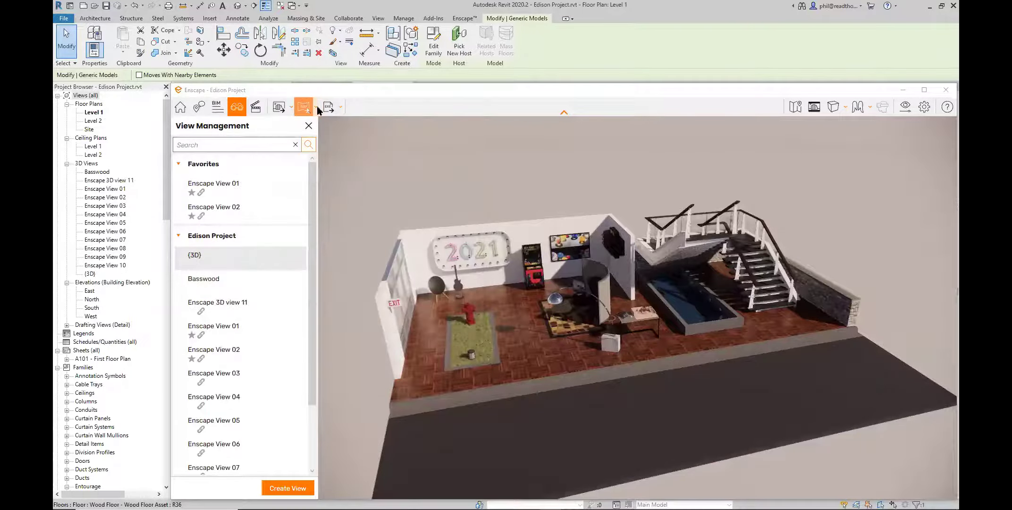
pyautogui.click(316, 108)
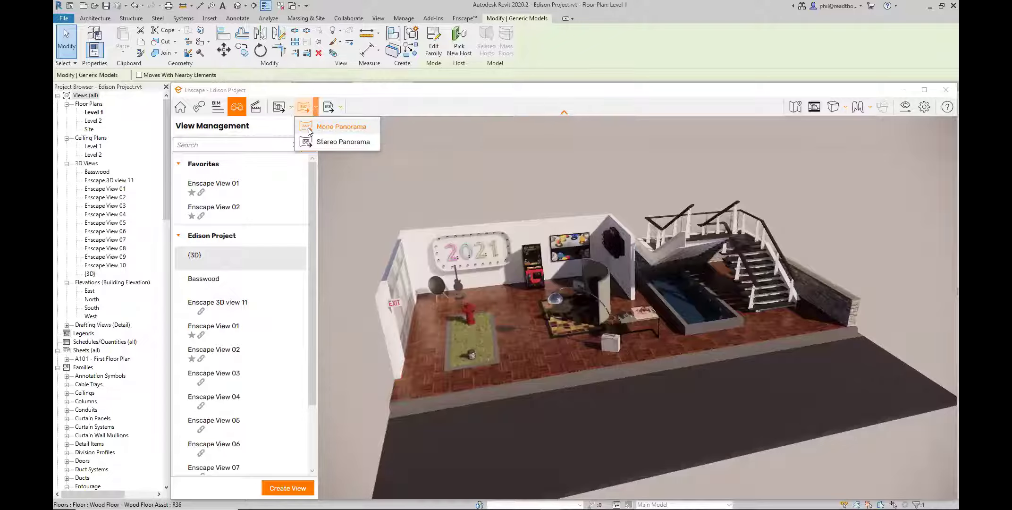
pyautogui.click(341, 112)
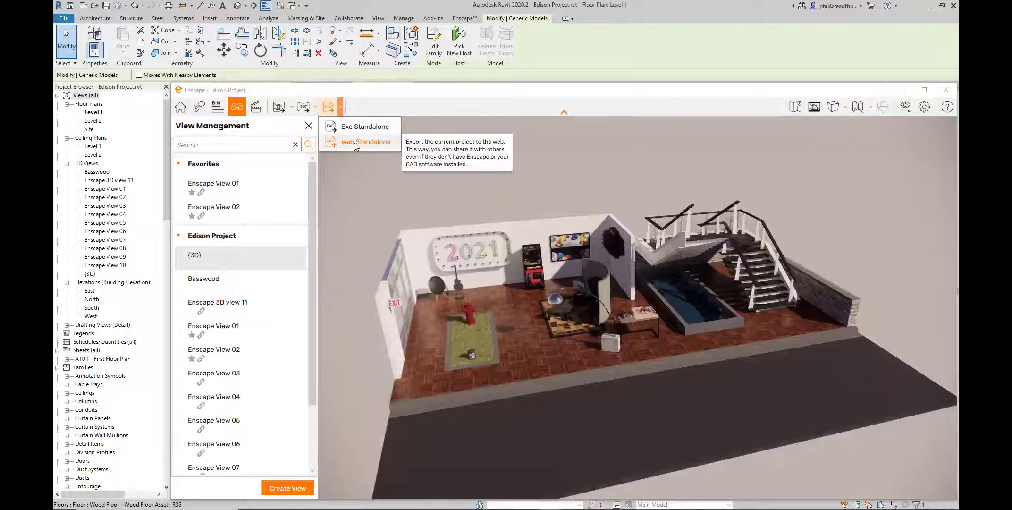
pyautogui.click(455, 98)
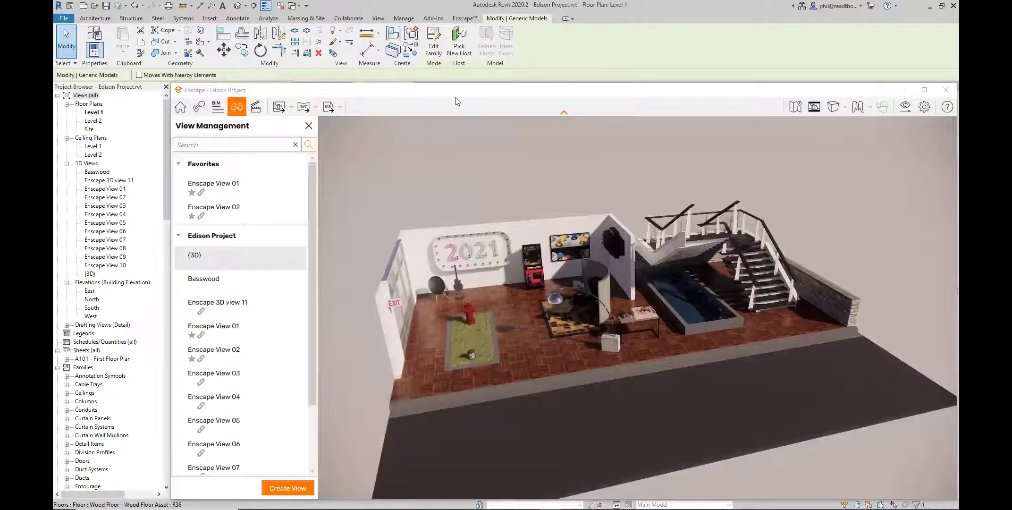
pyautogui.click(308, 126)
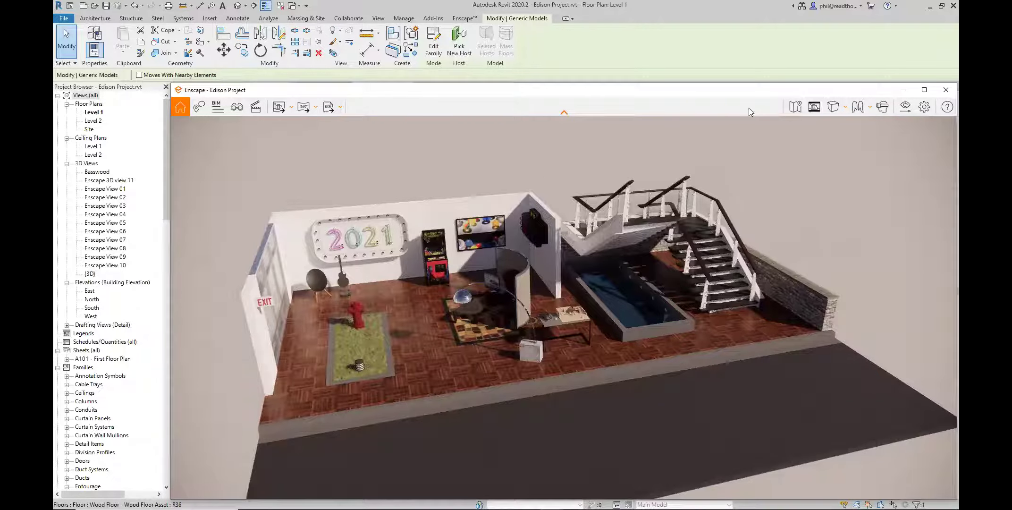
# Show the mini map in the Enscape window and compare it with the live camera in the Level 1 plan
pyautogui.click(796, 109)
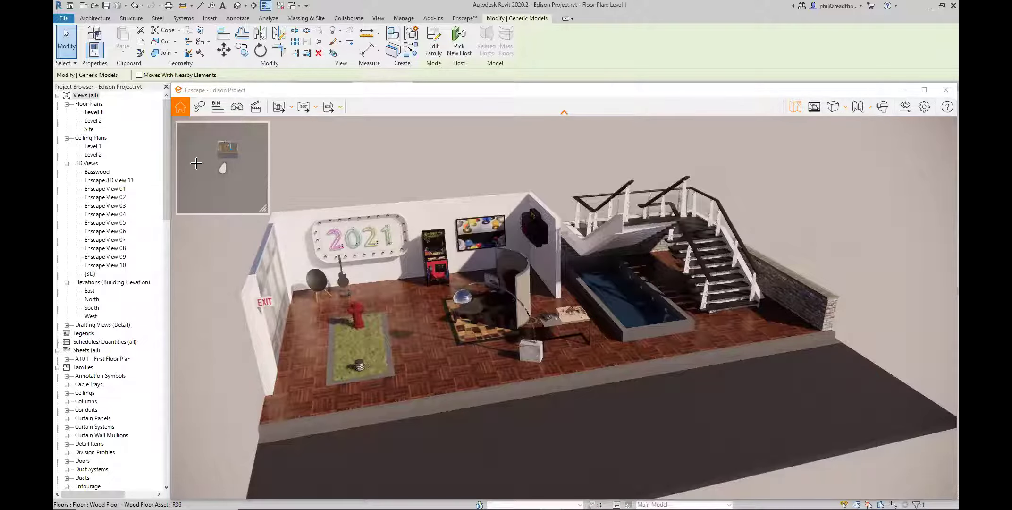
pyautogui.hotkey('alt', 'Tab')
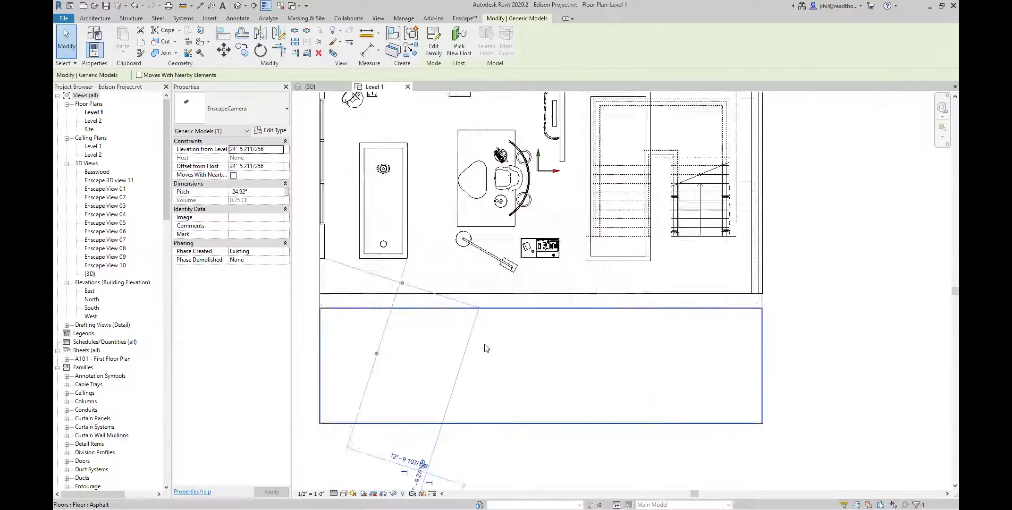
pyautogui.hotkey('alt', 'Tab')
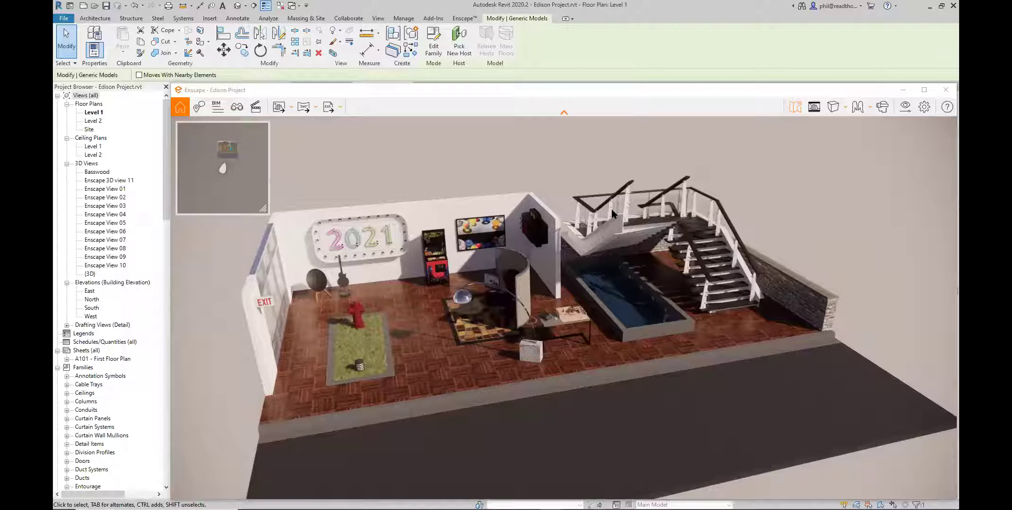
# Review the Live Revit Camera option in the Revit section of Enscape's General Settings without changing it, and close the settings
pyautogui.click(465, 18)
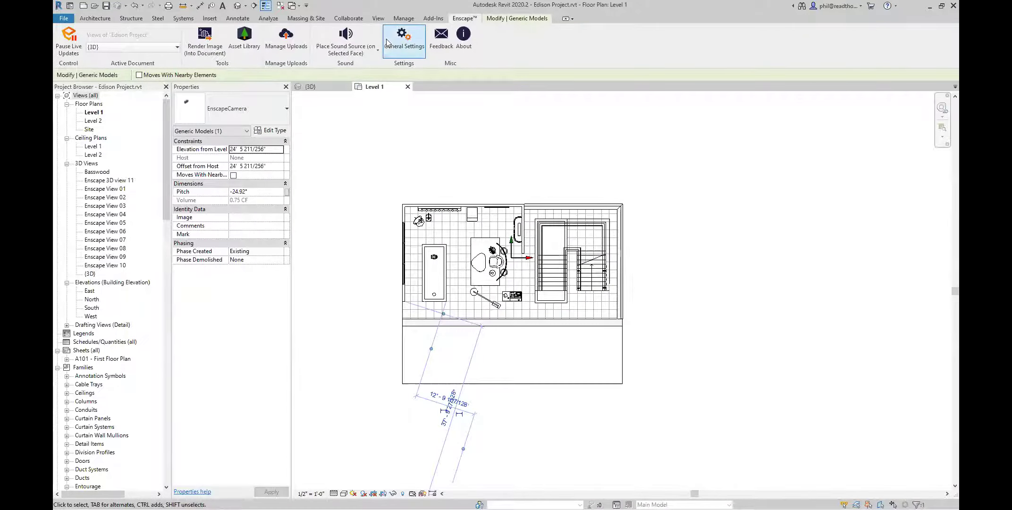
pyautogui.click(388, 44)
pyautogui.click(156, 166)
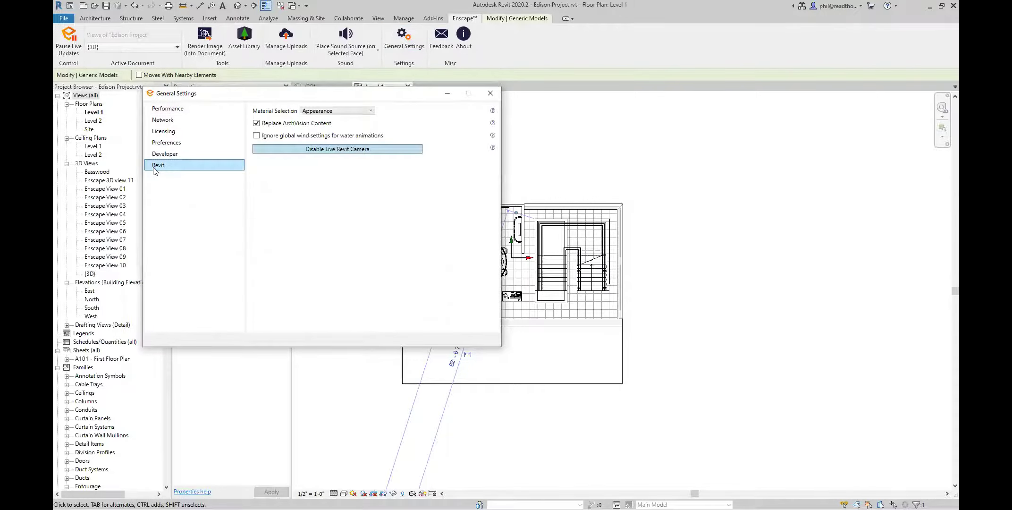
pyautogui.click(193, 165)
pyautogui.click(300, 151)
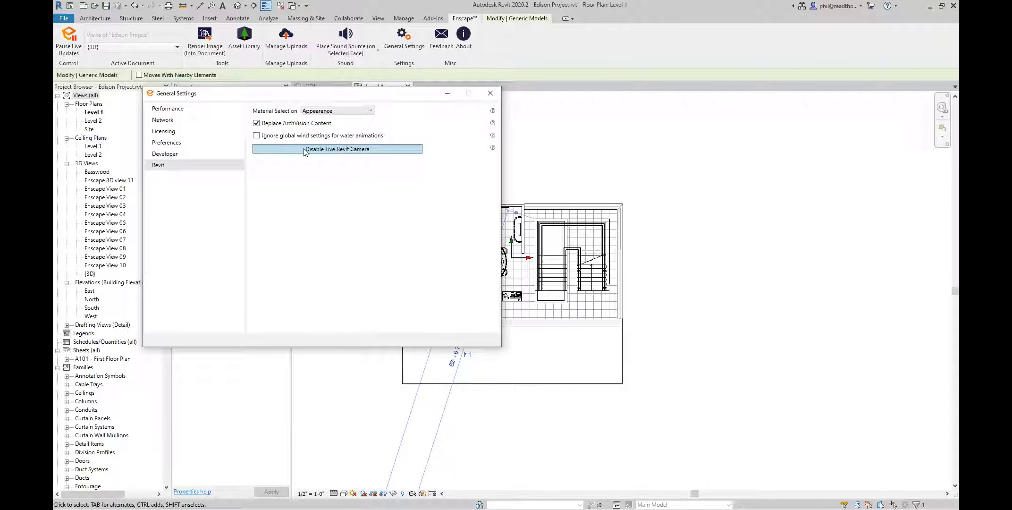
pyautogui.click(490, 94)
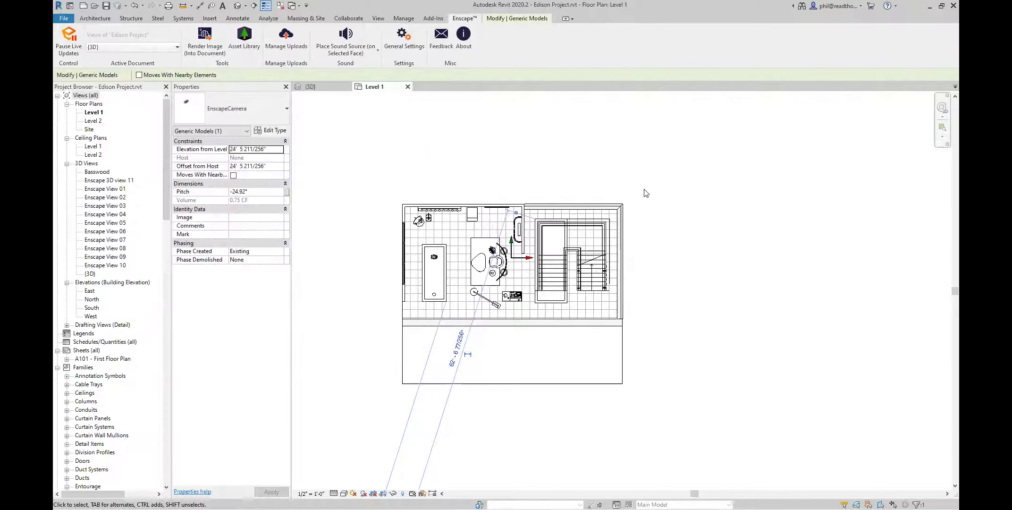
# Widen the mini map in the Enscape window and clear the camera selection in Revit's Level 1 plan
pyautogui.hotkey('alt', 'Tab')
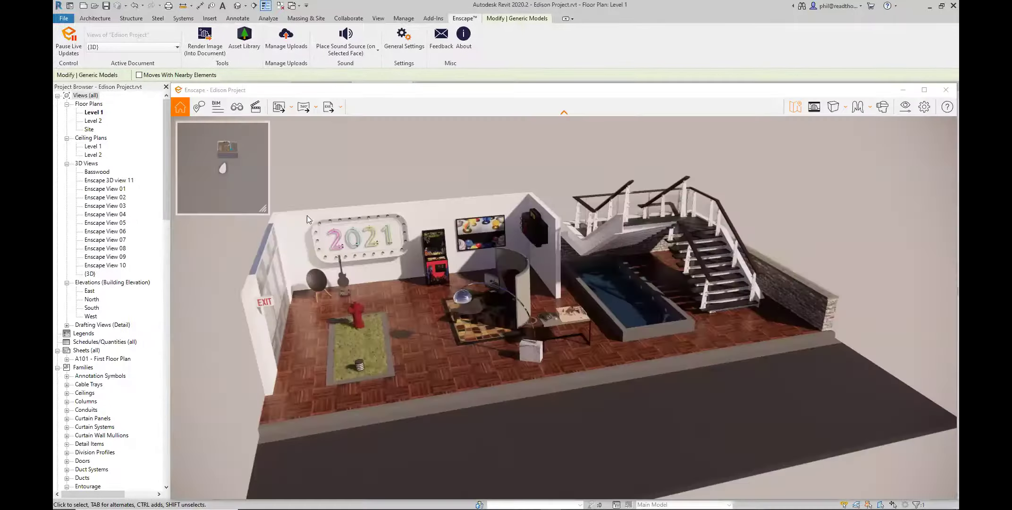
pyautogui.moveTo(330, 253); pyautogui.dragTo(284, 208)
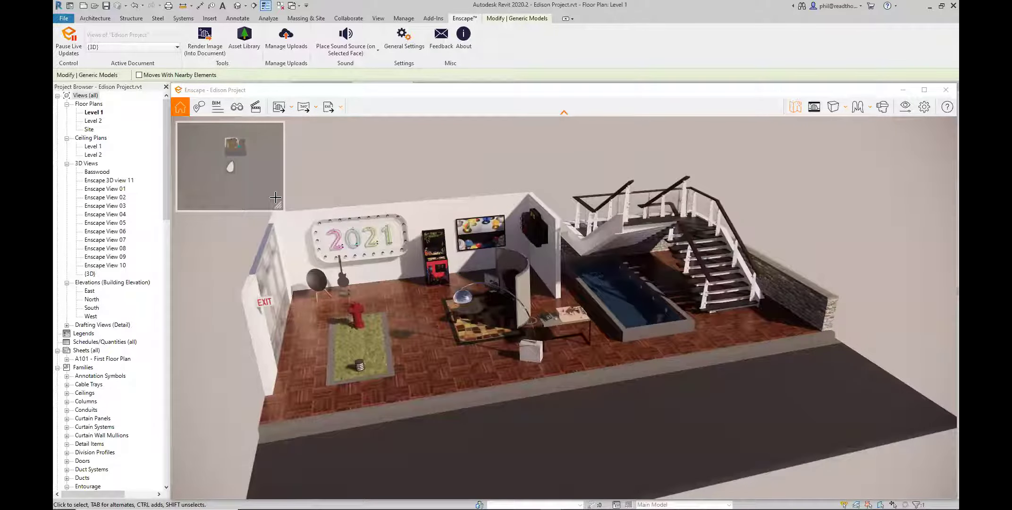
pyautogui.hotkey('alt', 'Tab')
pyautogui.scroll(-4, 533, 349)
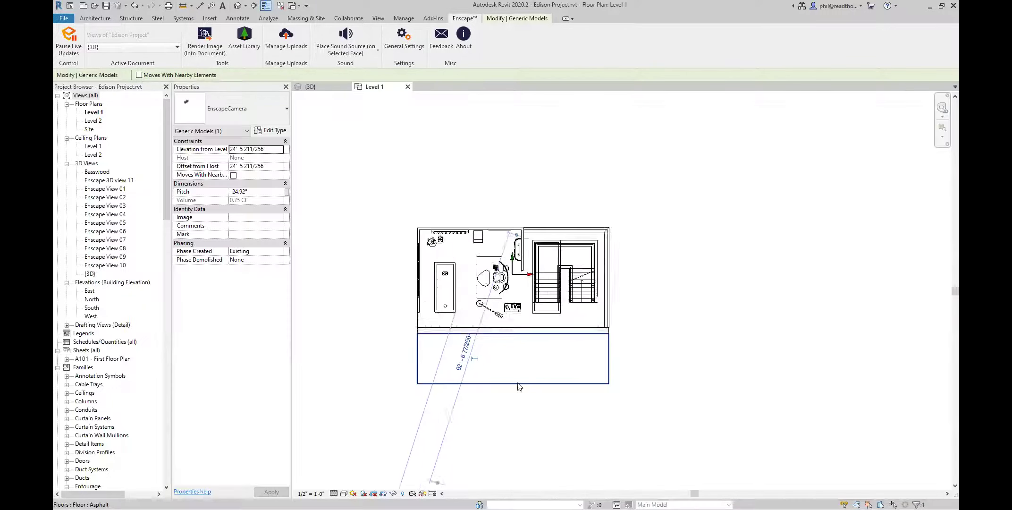
pyautogui.click(540, 364)
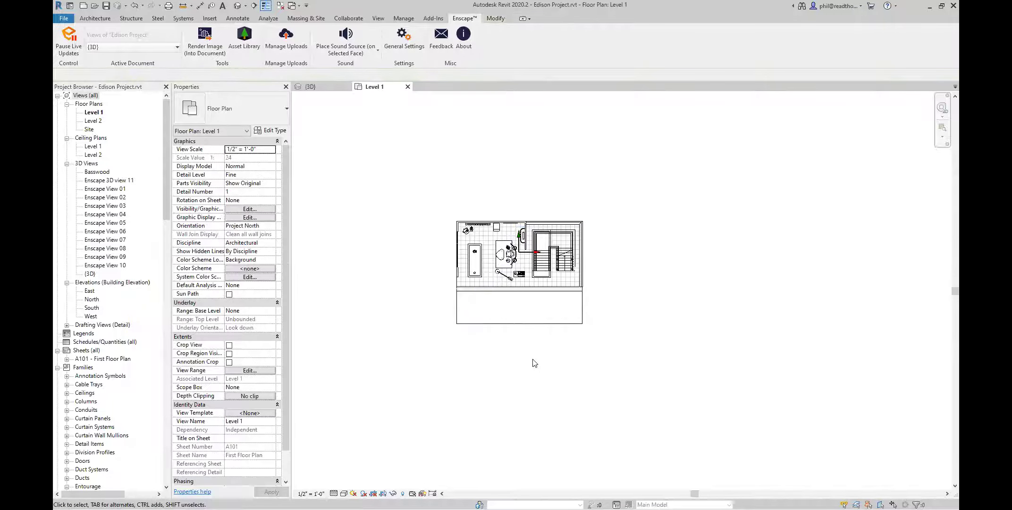
# Fly the Enscape view closer to the 2021 sign wall and select the live Enscape camera in the Level 1 plan
pyautogui.hotkey('alt', 'Tab')
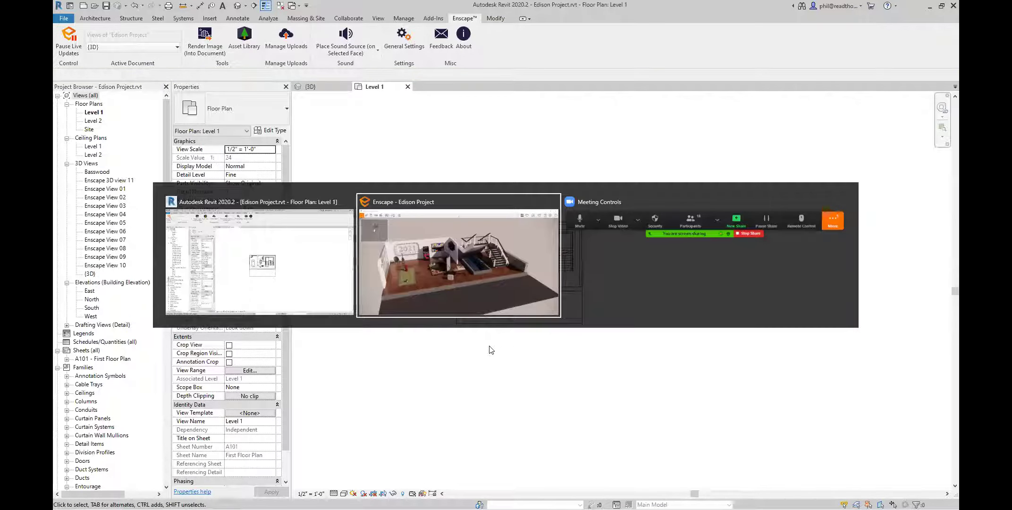
pyautogui.click(463, 307)
pyautogui.press('w')
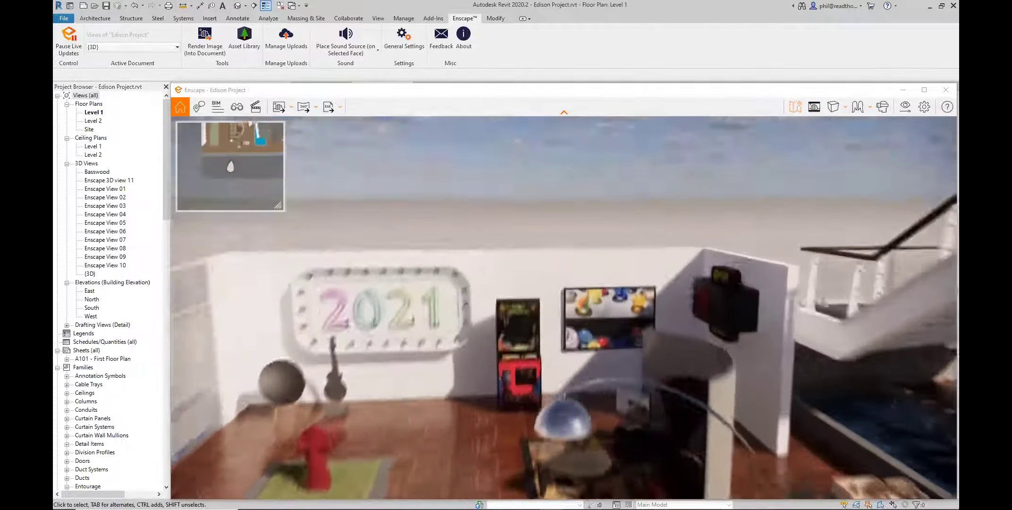
pyautogui.hotkey('alt', 'Tab')
pyautogui.scroll(5, 504, 291)
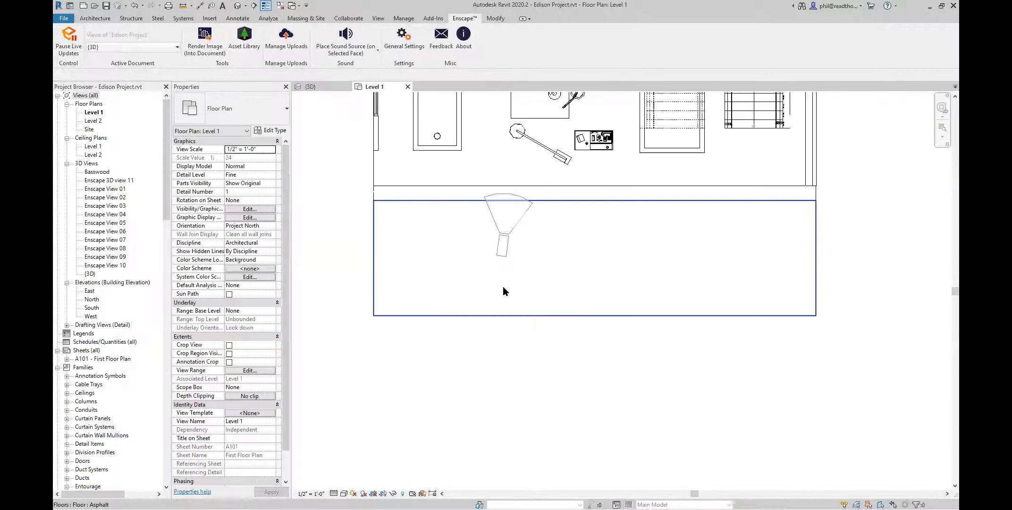
pyautogui.scroll(2, 511, 250)
pyautogui.moveTo(511, 250); pyautogui.dragTo(527, 372, button='middle')
pyautogui.click(526, 352)
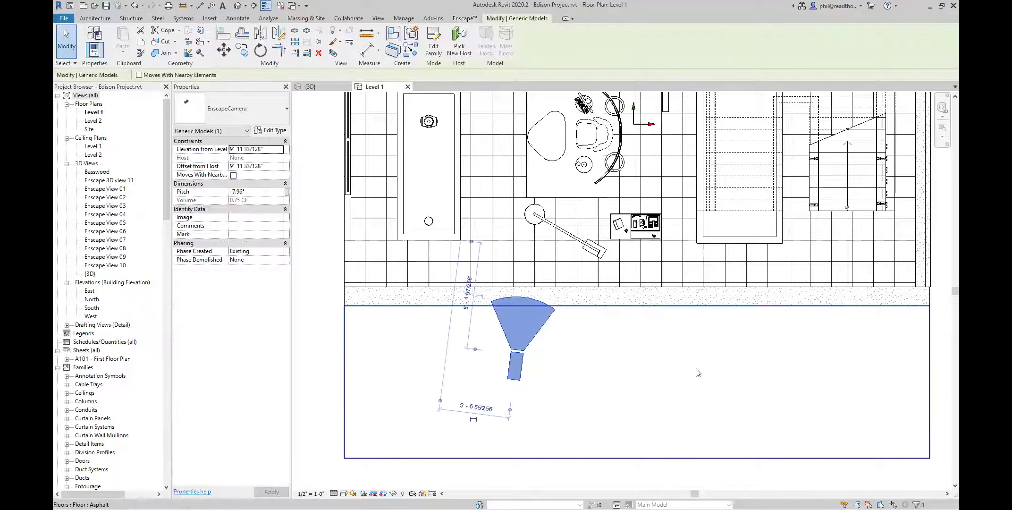
pyautogui.scroll(-4, 698, 372)
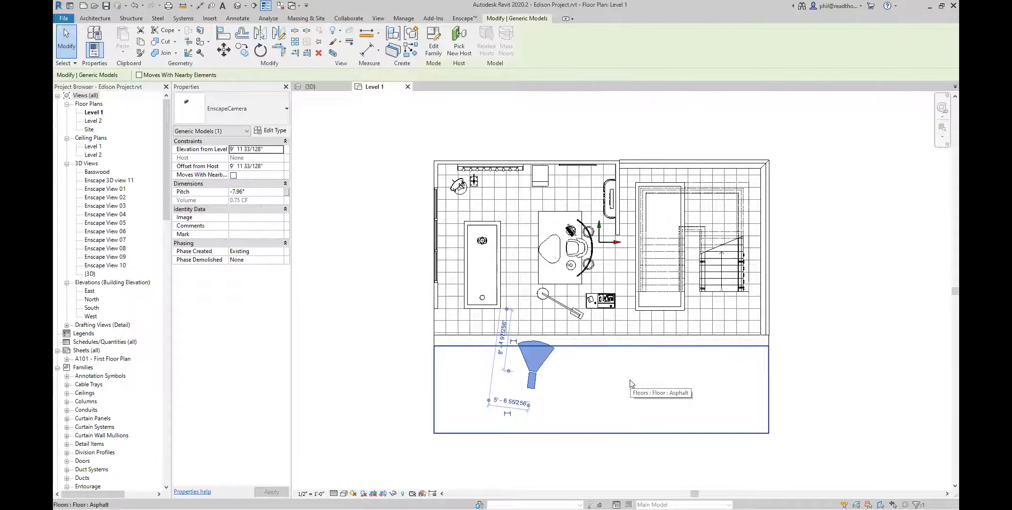
# Hide the mini map in the Enscape window and reframe the view from above the whole showroom
pyautogui.hotkey('alt', 'Tab')
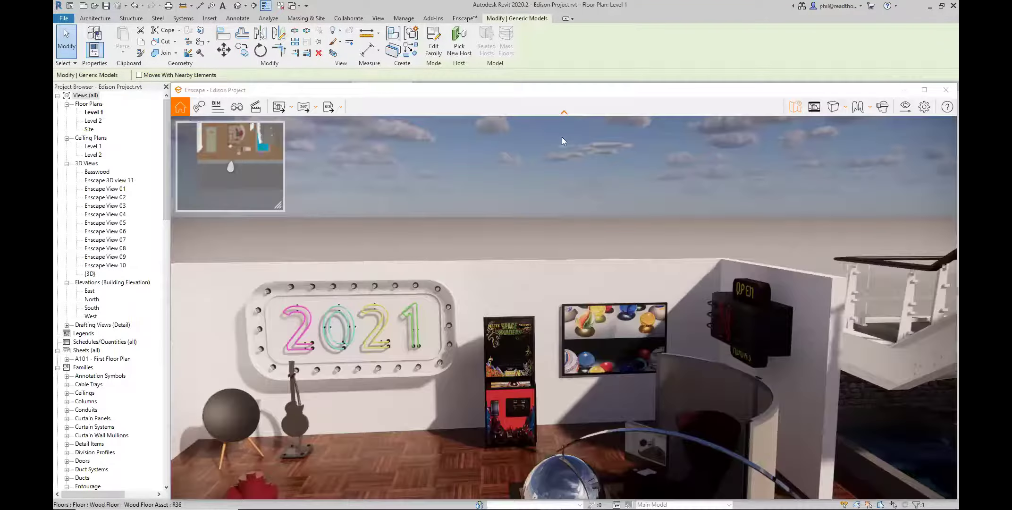
pyautogui.click(791, 108)
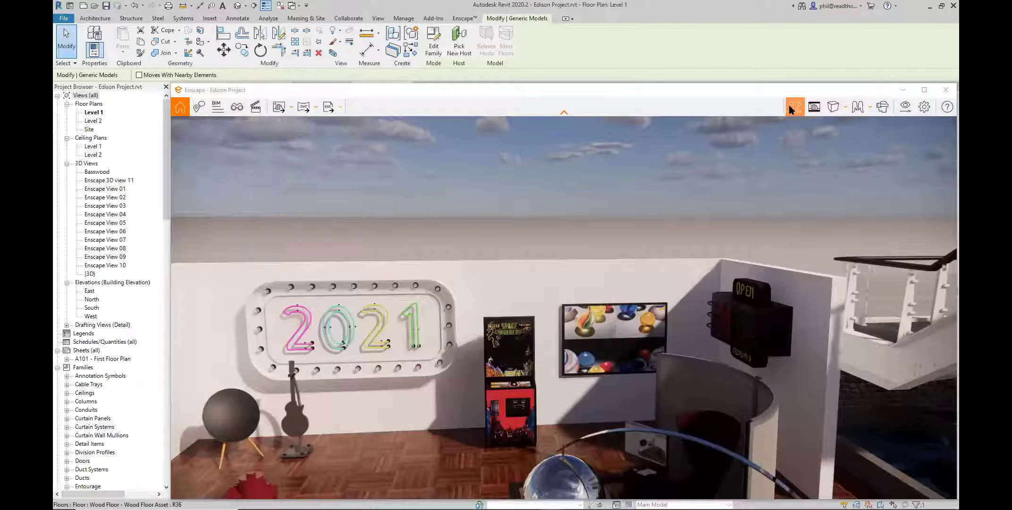
pyautogui.moveTo(582, 229); pyautogui.dragTo(719, 325)
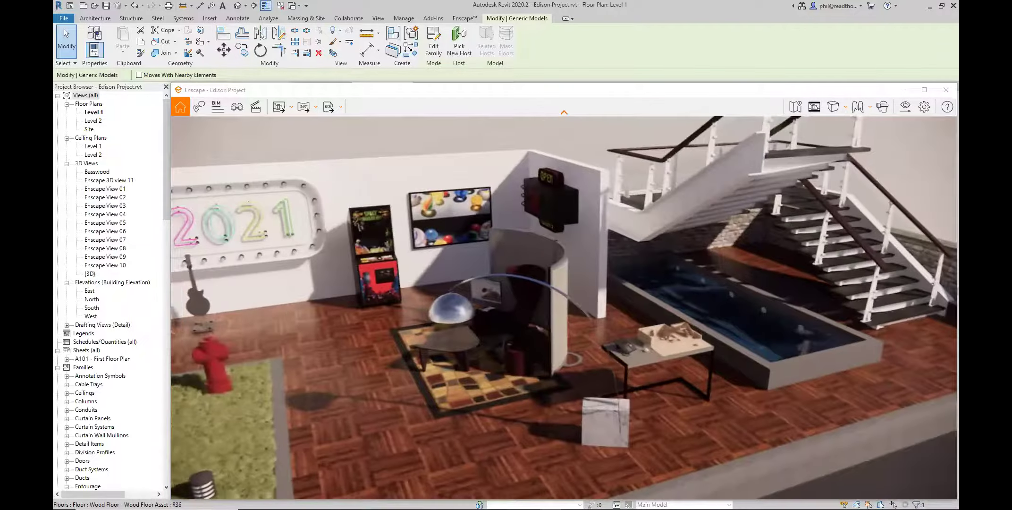
pyautogui.scroll(5, 585, 240)
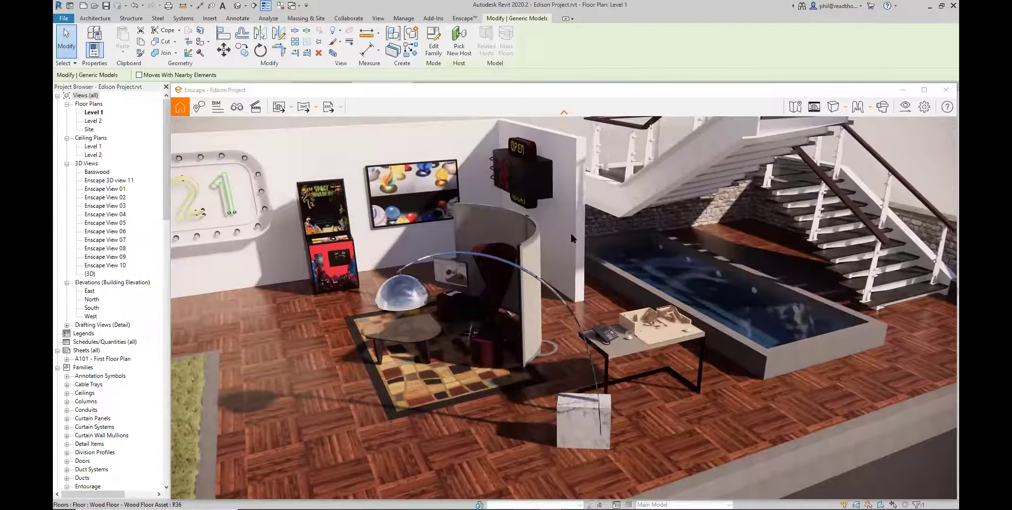
pyautogui.moveTo(564, 231); pyautogui.dragTo(665, 302)
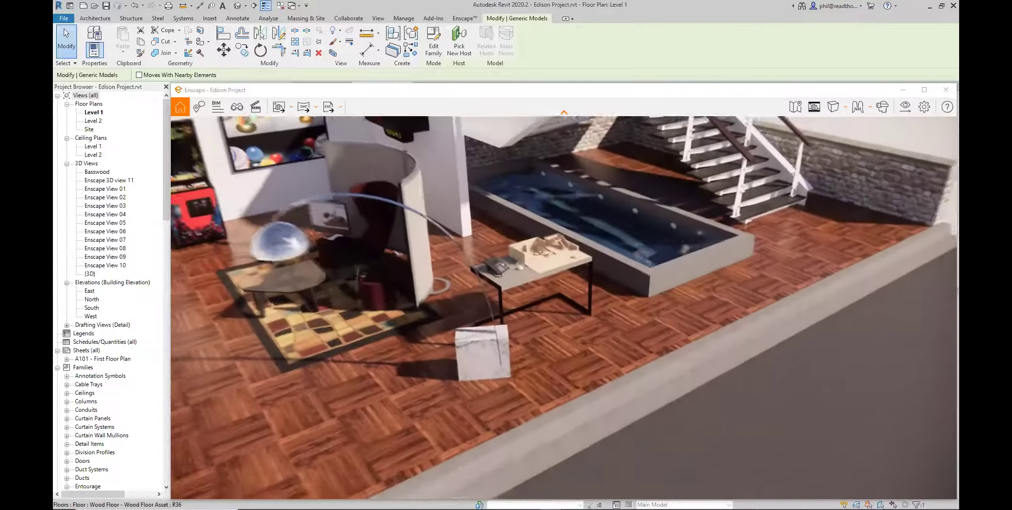
pyautogui.scroll(-5, 563, 308)
pyautogui.keyDown('shift'); pyautogui.moveTo(563, 307); pyautogui.dragTo(543, 308, button='right'); pyautogui.keyUp('shift')
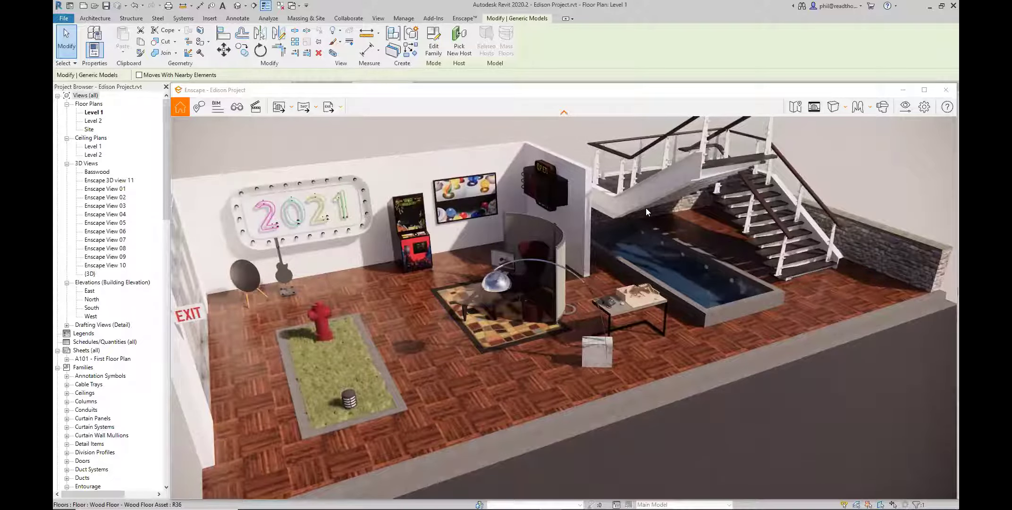
# Compare the view with and without Safe Frame, checking the output resolution in Visual Settings without changing it
pyautogui.click(817, 110)
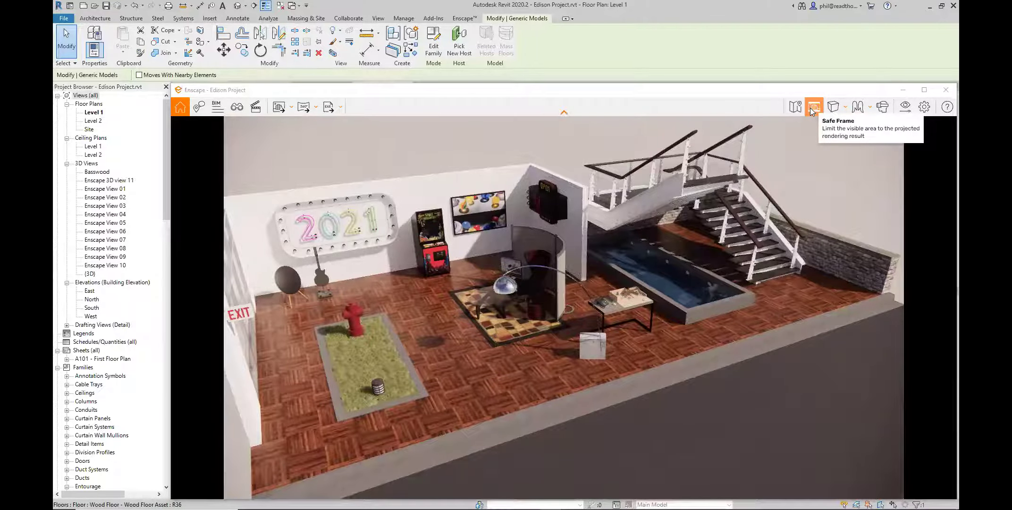
pyautogui.click(811, 110)
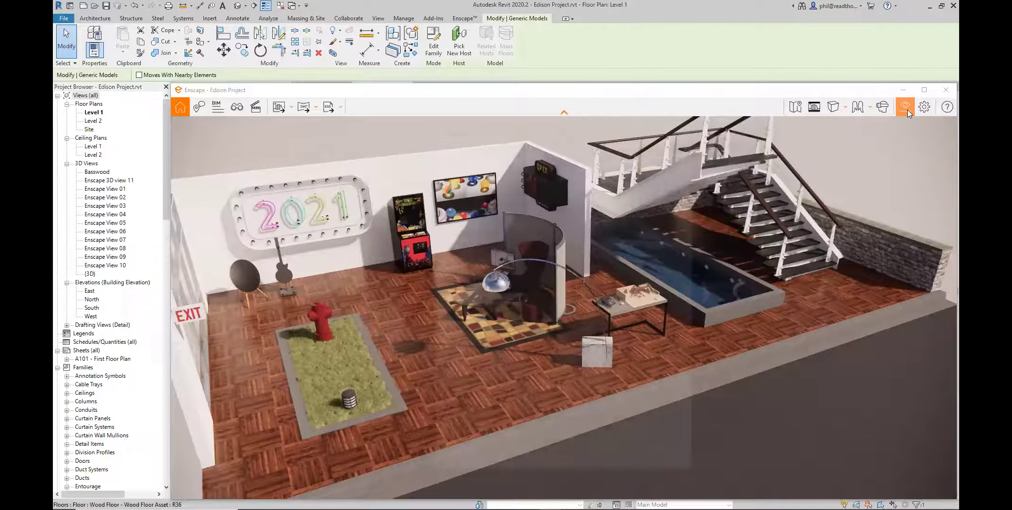
pyautogui.click(907, 112)
pyautogui.click(544, 144)
pyautogui.click(557, 143)
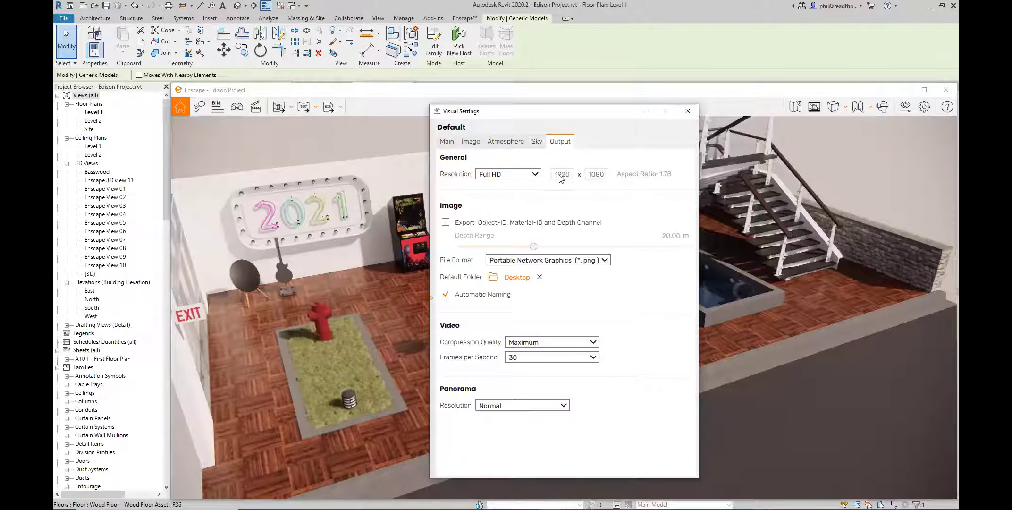
pyautogui.click(688, 111)
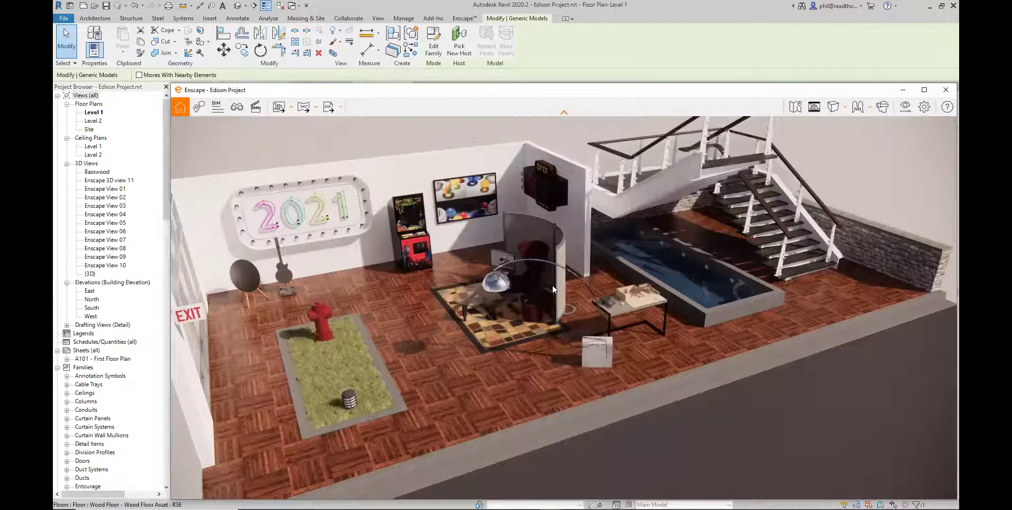
pyautogui.click(812, 108)
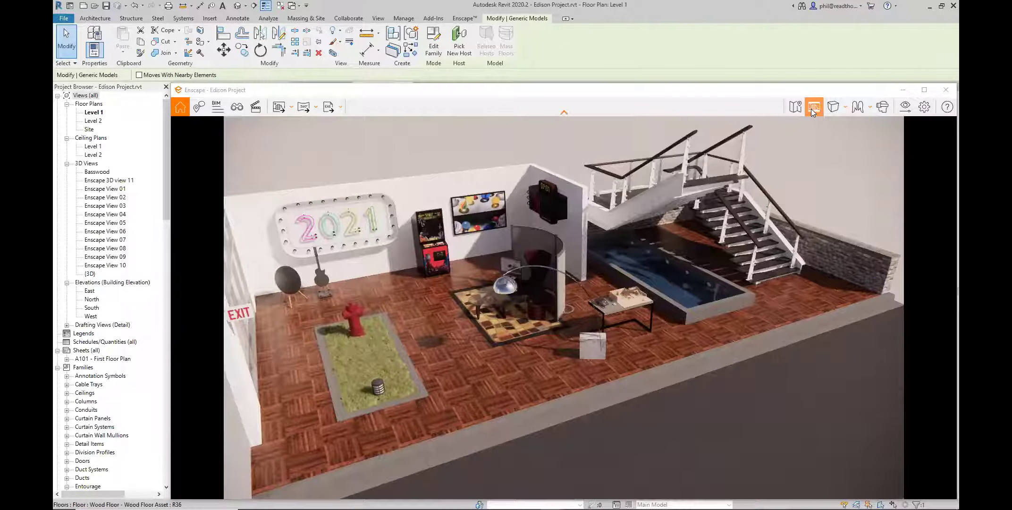
pyautogui.click(842, 113)
pyautogui.click(818, 112)
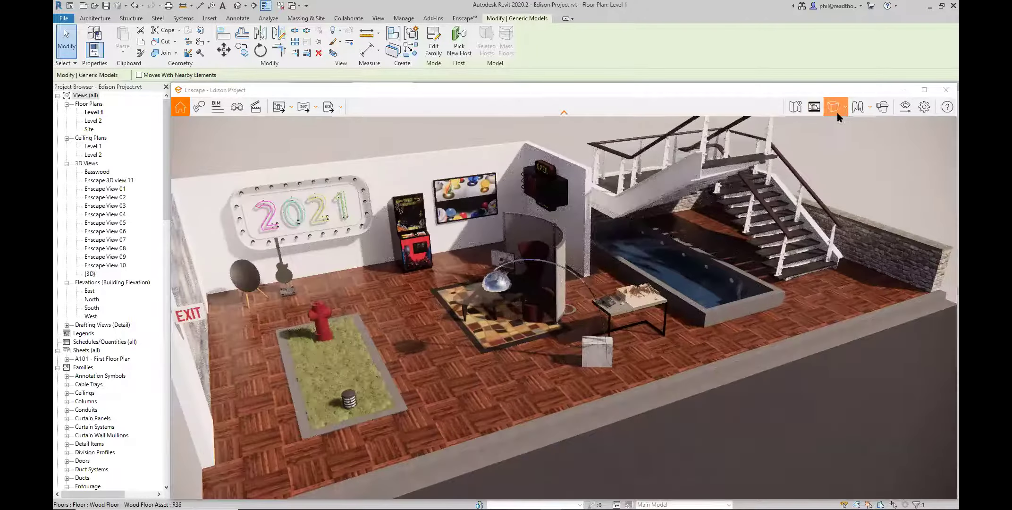
# Review the projection and navigation mode options, and move around the showroom at floor level and from above
pyautogui.click(844, 113)
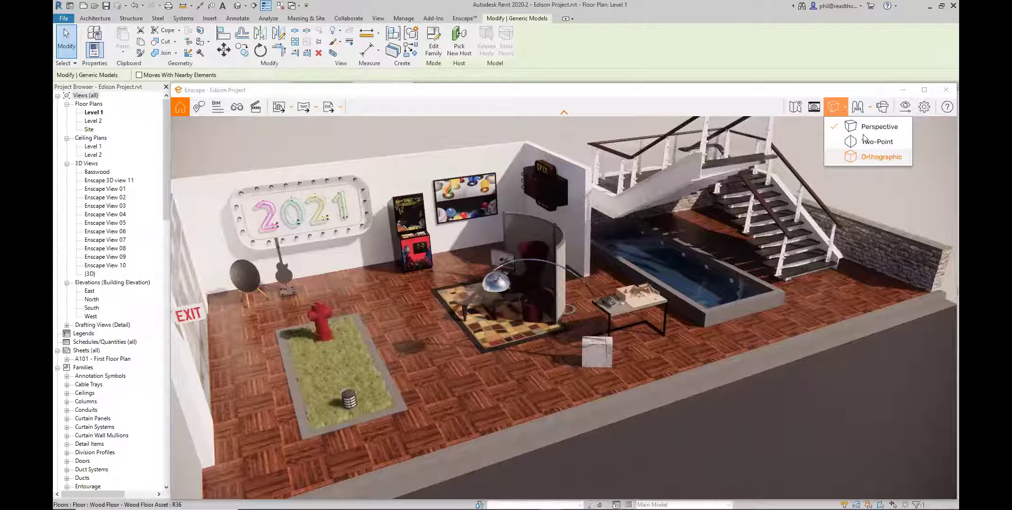
pyautogui.moveTo(871, 108)
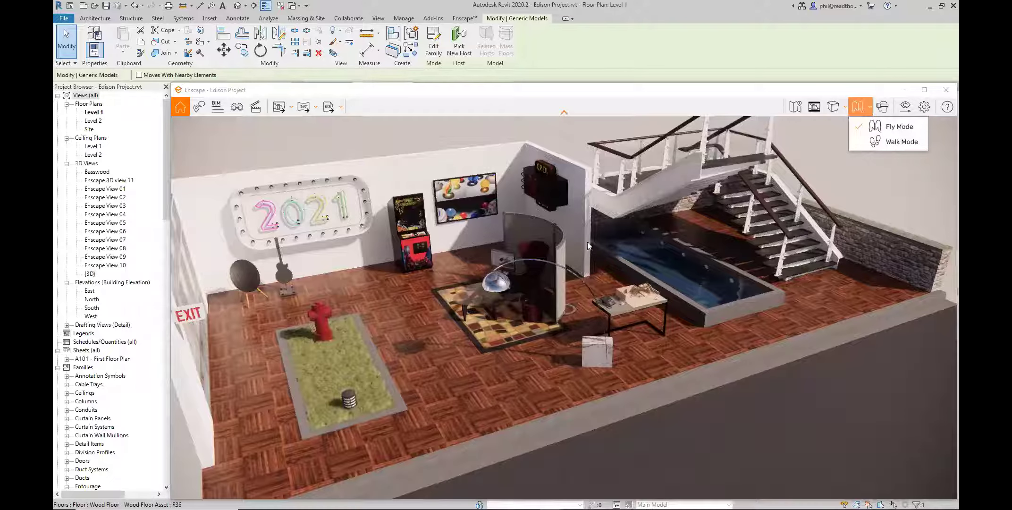
pyautogui.moveTo(577, 259); pyautogui.dragTo(567, 260)
pyautogui.press('space')
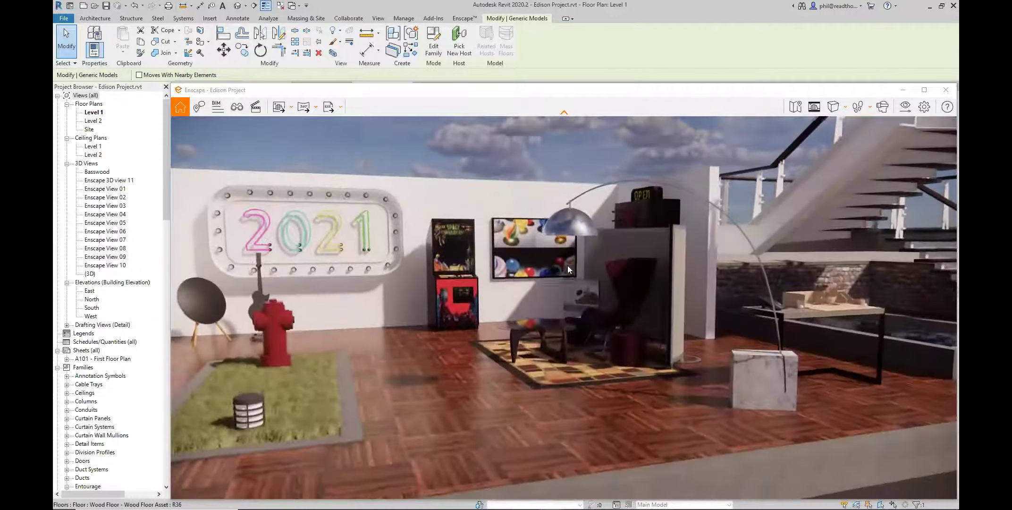
pyautogui.moveTo(568, 266); pyautogui.dragTo(590, 276)
pyautogui.press('w')
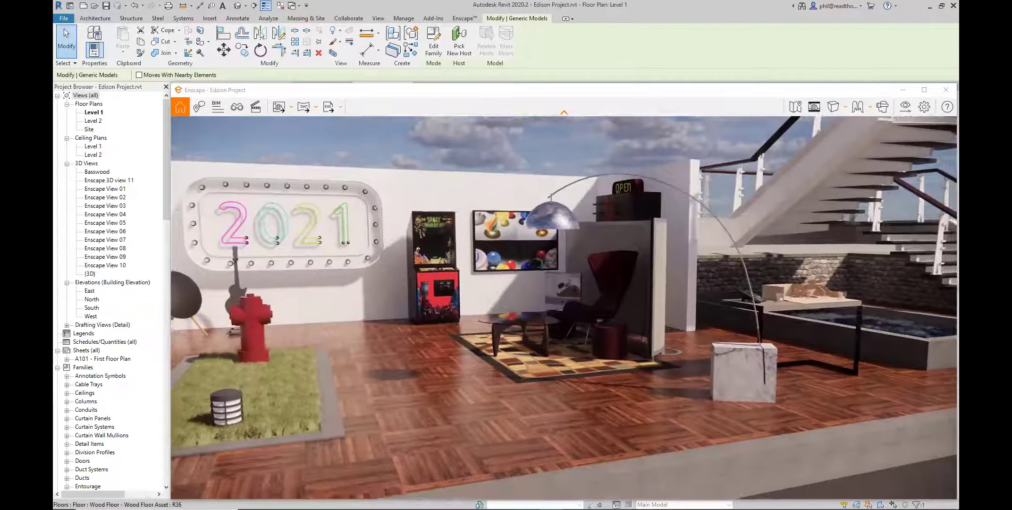
pyautogui.press('e')
pyautogui.moveTo(793, 124); pyautogui.dragTo(800, 157)
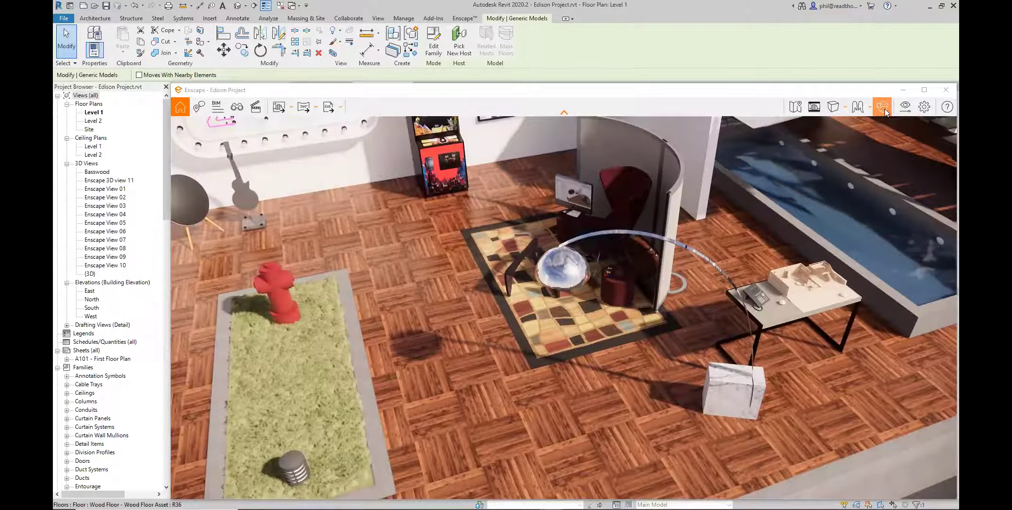
# Open Visual Settings and reposition its window over the rendered view
pyautogui.click(903, 110)
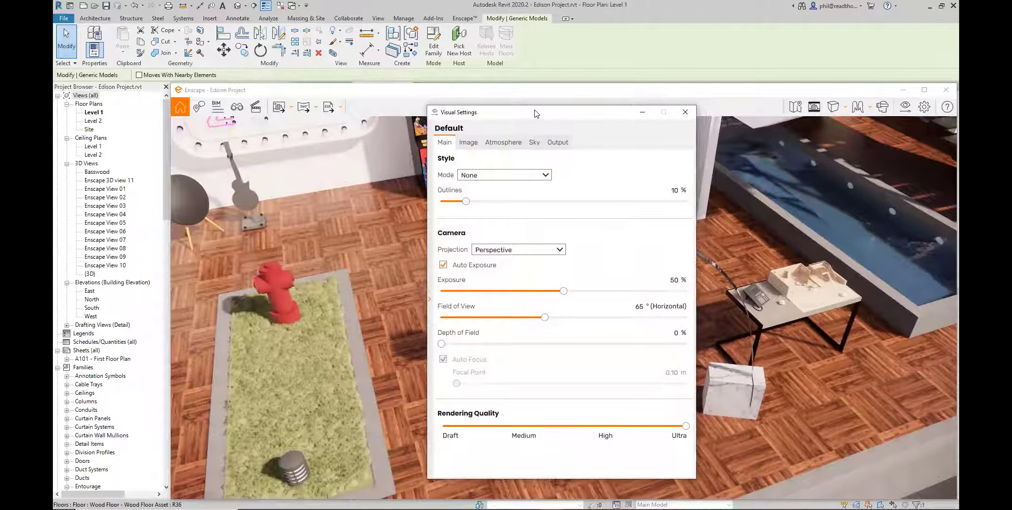
pyautogui.moveTo(536, 113); pyautogui.dragTo(480, 126)
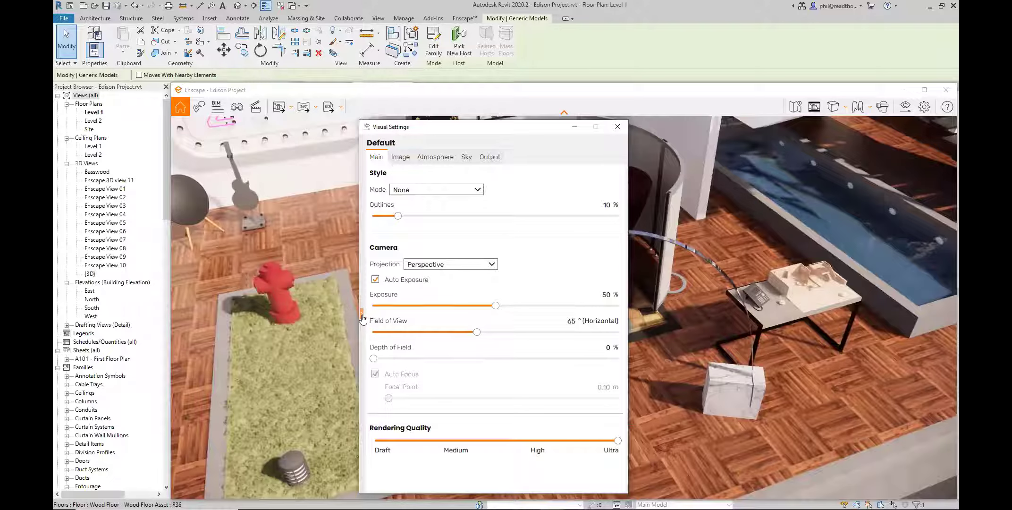
# Expand the presets list in Visual Settings, reposition the window, and review the Image, Atmosphere, Sky and Output settings
pyautogui.click(362, 315)
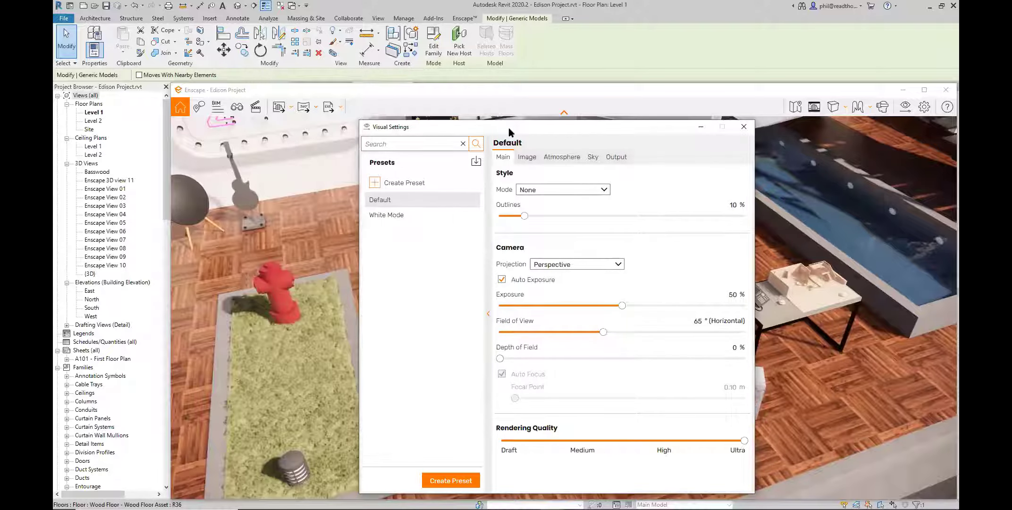
pyautogui.moveTo(364, 126); pyautogui.dragTo(224, 122)
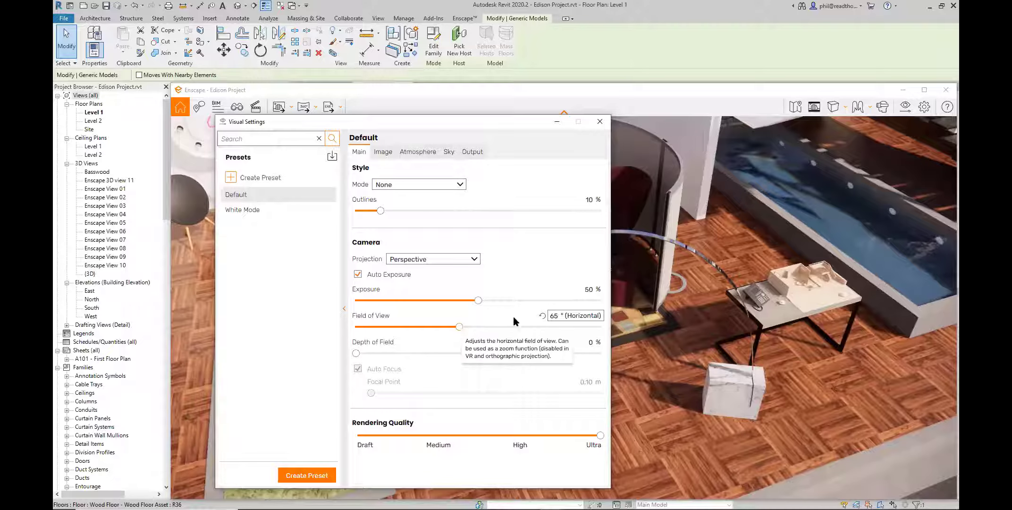
pyautogui.click(383, 152)
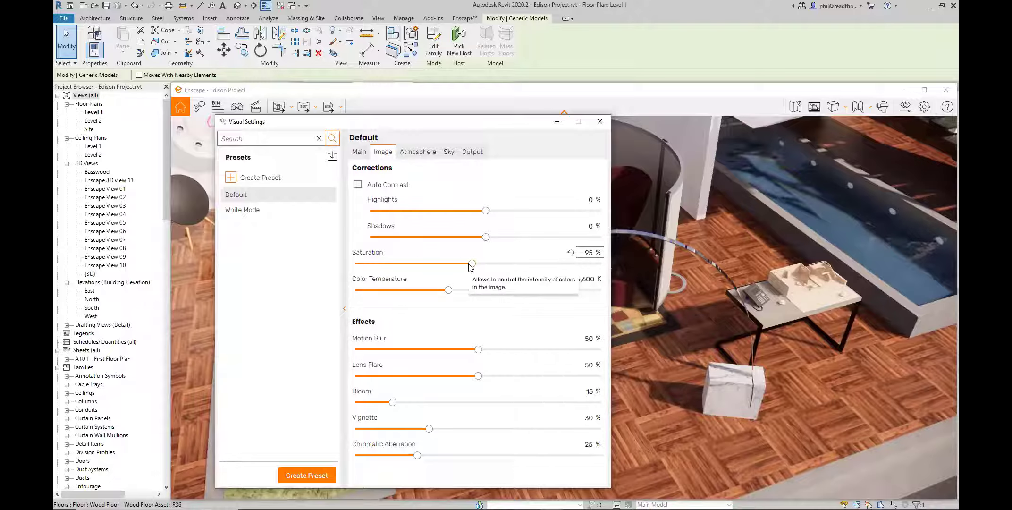
pyautogui.click(410, 154)
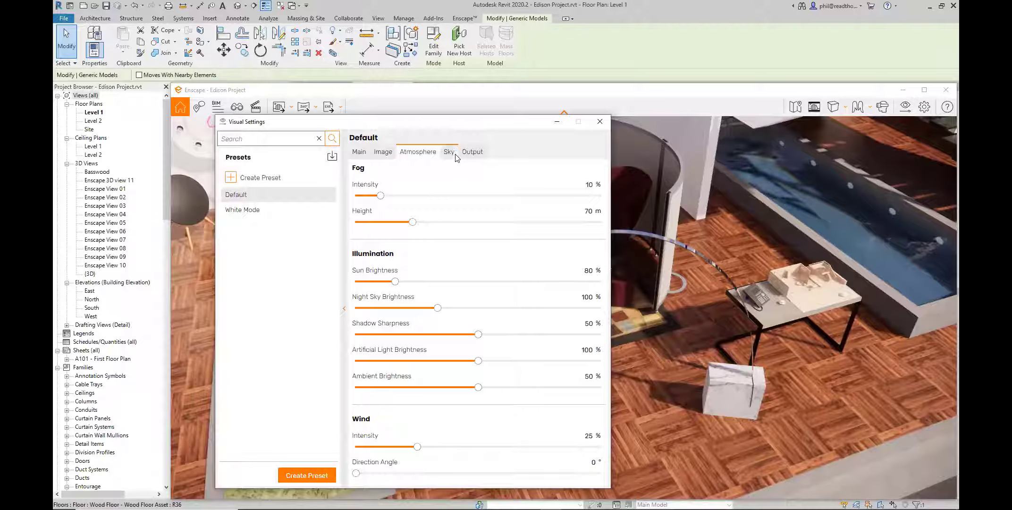
pyautogui.click(452, 154)
pyautogui.click(482, 154)
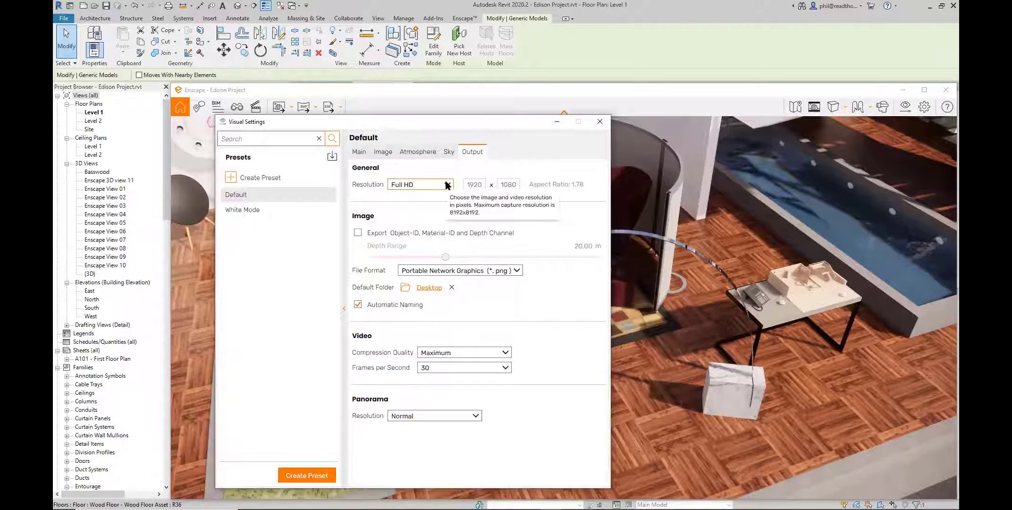
# Set the rendering quality to High in the Main settings and move in close to the reflective dome lamp
pyautogui.click(358, 156)
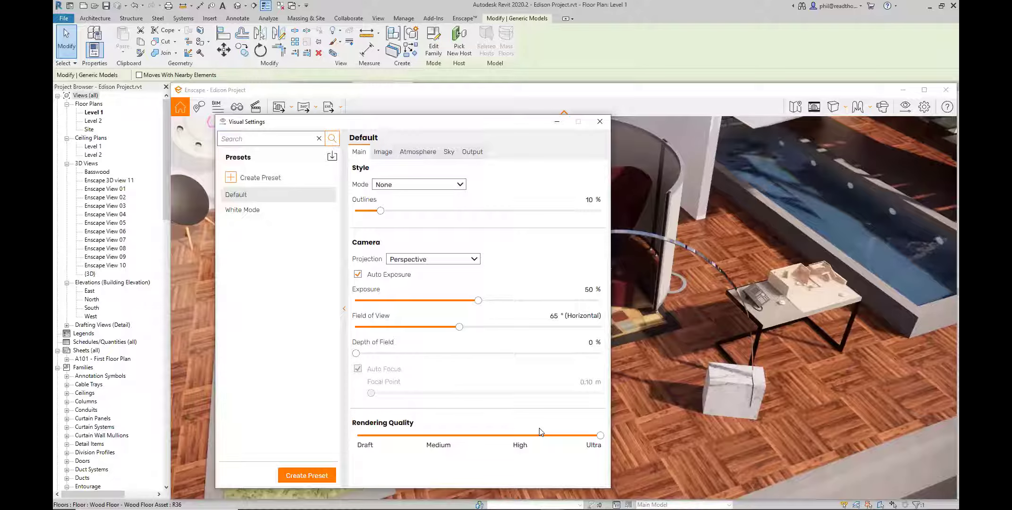
pyautogui.click(520, 436)
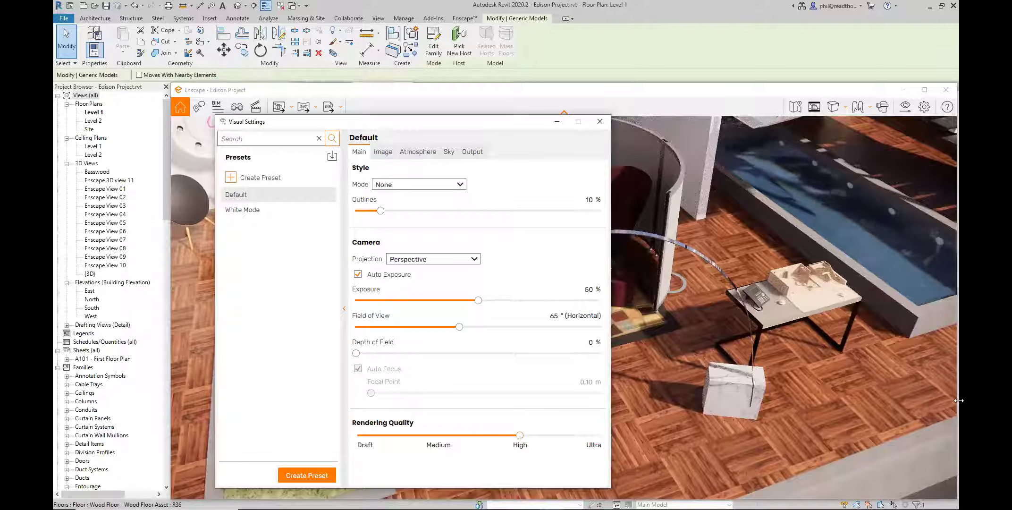
pyautogui.moveTo(812, 395); pyautogui.dragTo(736, 311, button='right')
pyautogui.moveTo(736, 312); pyautogui.dragTo(852, 299)
pyautogui.moveTo(879, 410); pyautogui.dragTo(812, 396)
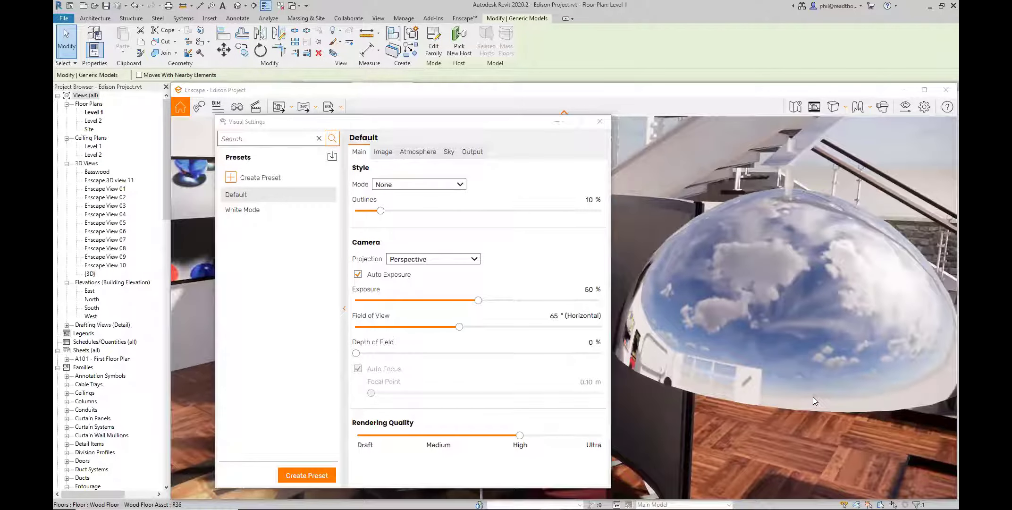
# Set the rendering quality to Ultra, inspect the dome lamp's reflections, and close Visual Settings
pyautogui.click(600, 438)
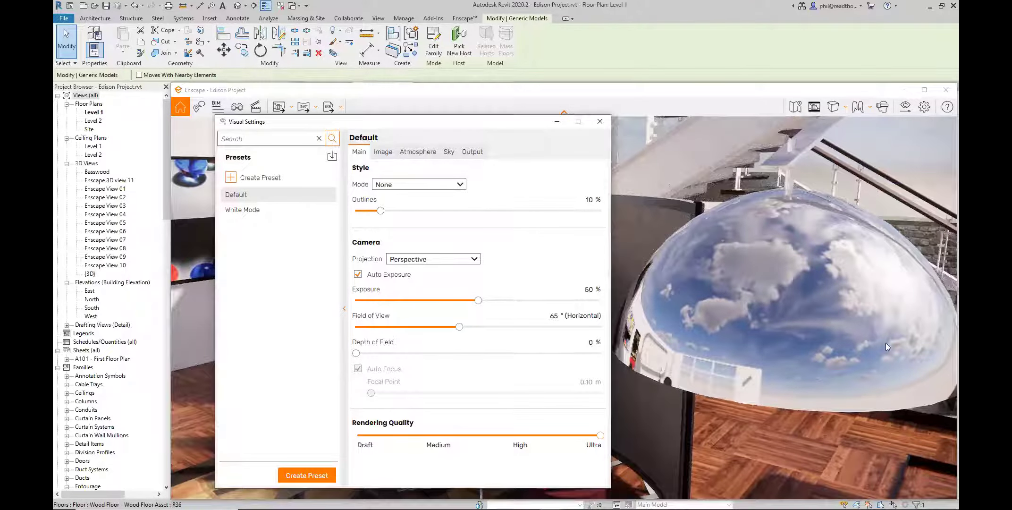
pyautogui.moveTo(886, 342); pyautogui.dragTo(923, 334)
pyautogui.moveTo(800, 356); pyautogui.dragTo(802, 359)
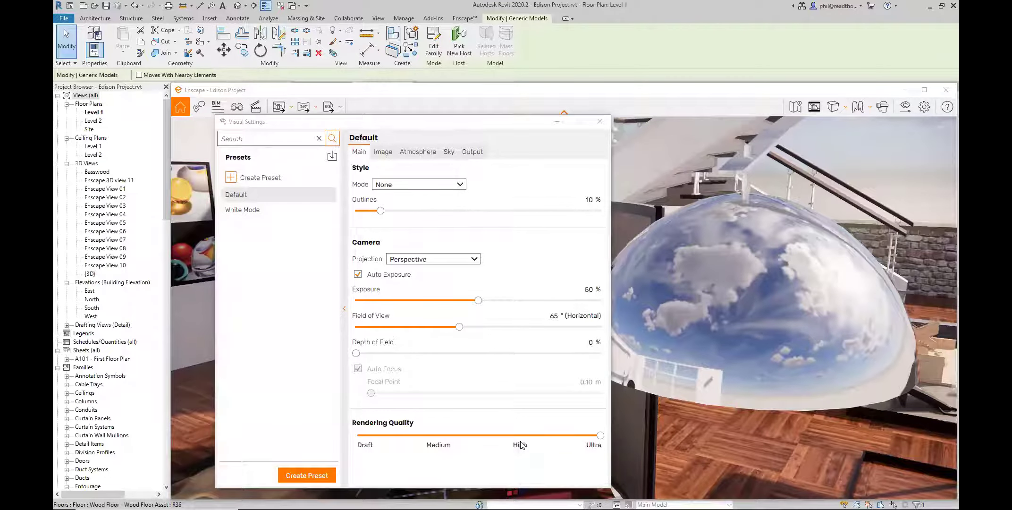
pyautogui.click(599, 123)
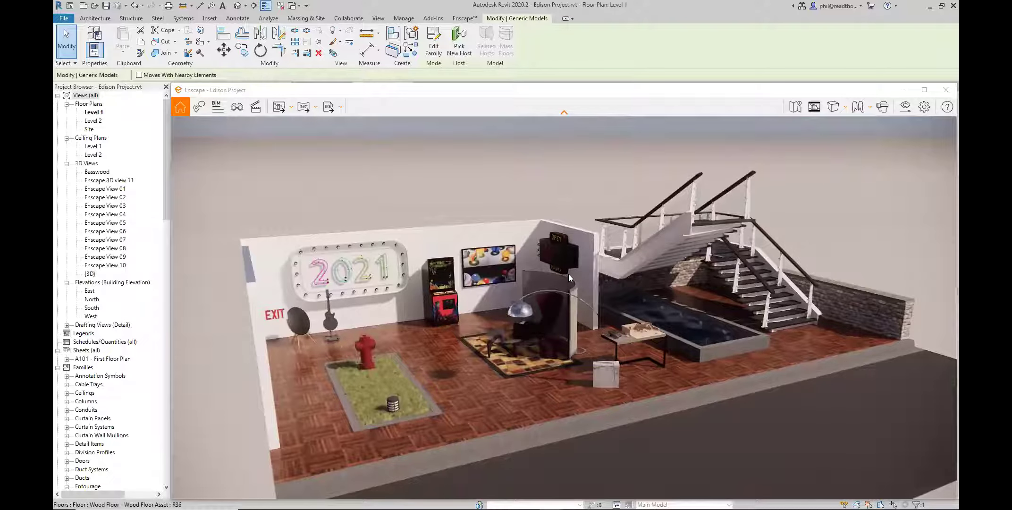
# Shift the time of day to dusk and move in toward the lit signs and seating area
pyautogui.moveTo(568, 273)
pyautogui.keyDown('shift'); pyautogui.mouseDown(button='right')
pyautogui.moveTo(501, 273)
pyautogui.moveTo(568, 274)
pyautogui.mouseUp(button='right'); pyautogui.keyUp('shift')
pyautogui.keyDown('shift'); pyautogui.moveTo(656, 273); pyautogui.dragTo(750, 273); pyautogui.keyUp('shift')
pyautogui.moveTo(446, 283)
pyautogui.keyDown('shift'); pyautogui.mouseDown(button='right')
pyautogui.moveTo(470, 283)
pyautogui.moveTo(448, 283)
pyautogui.mouseUp(button='right'); pyautogui.keyUp('shift')
pyautogui.moveTo(470, 283); pyautogui.dragTo(438, 279)
pyautogui.press('w')
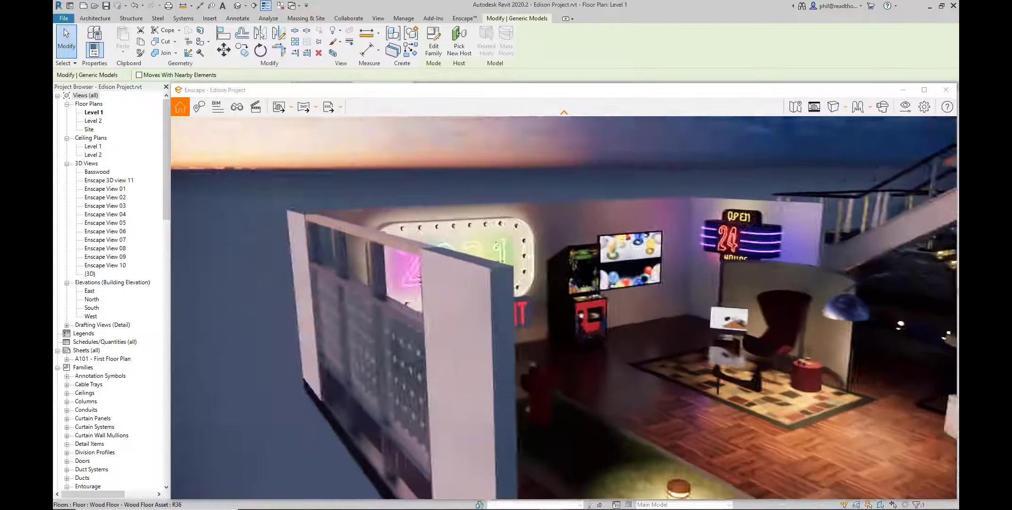
pyautogui.press('w')
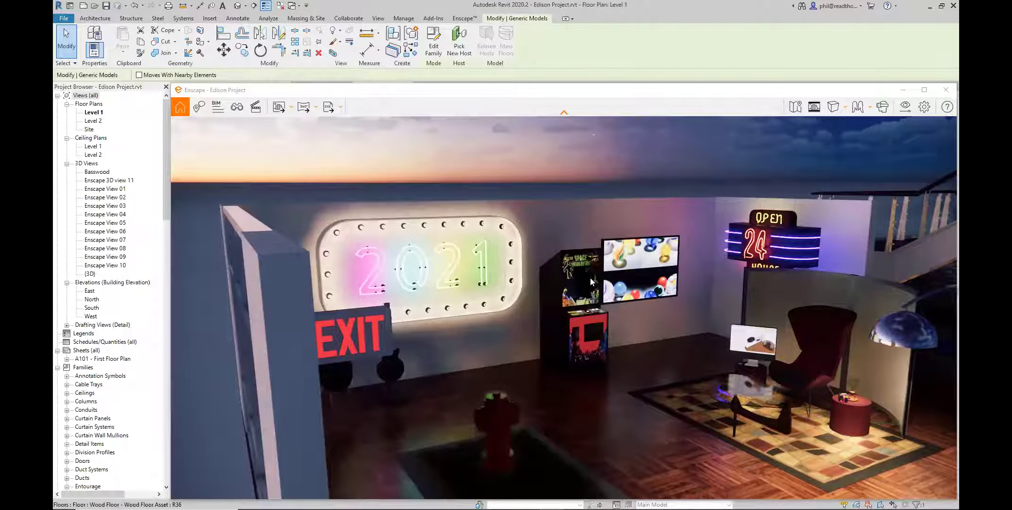
# Move through the darkened showroom to view the neon signs, the arcade machine and the candles on the table
pyautogui.moveTo(590, 277); pyautogui.dragTo(593, 279)
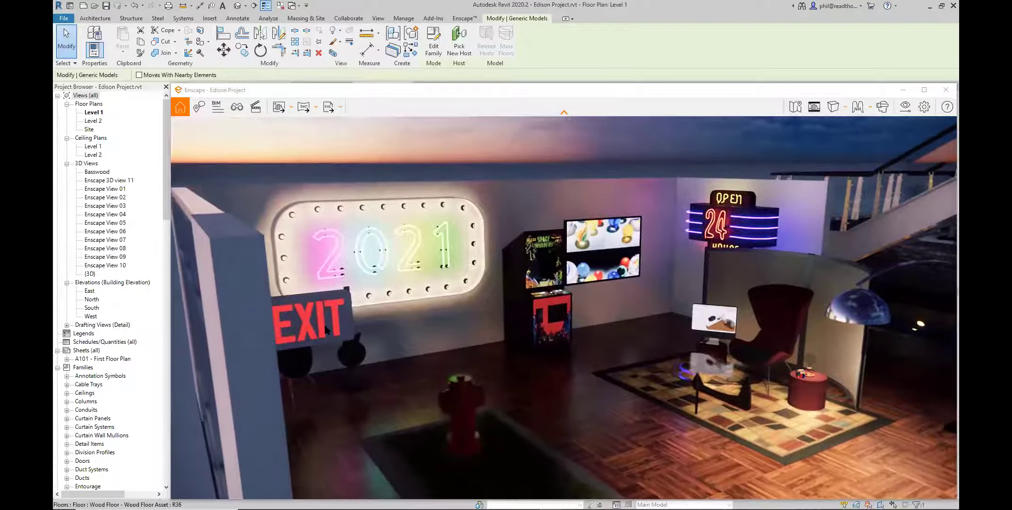
pyautogui.moveTo(553, 295); pyautogui.dragTo(755, 225)
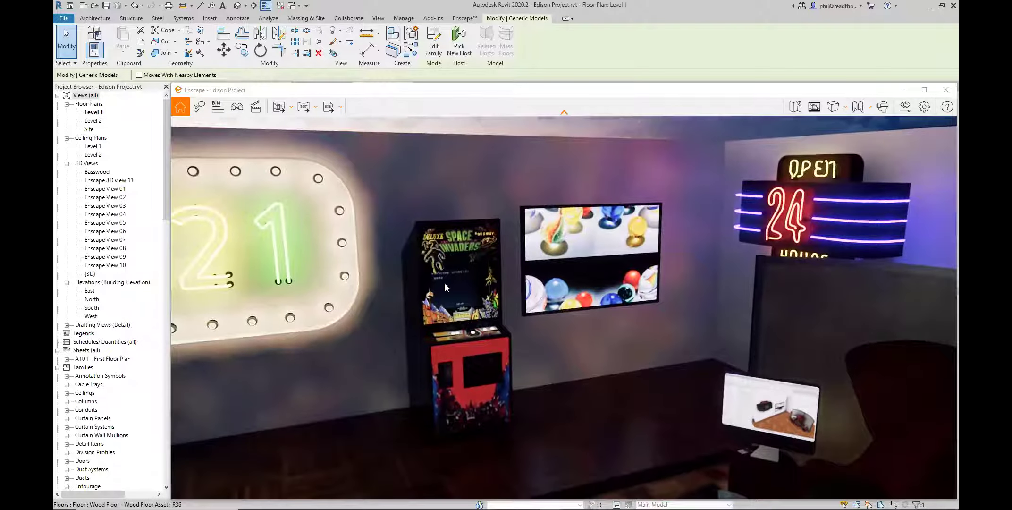
pyautogui.moveTo(710, 352); pyautogui.dragTo(732, 339)
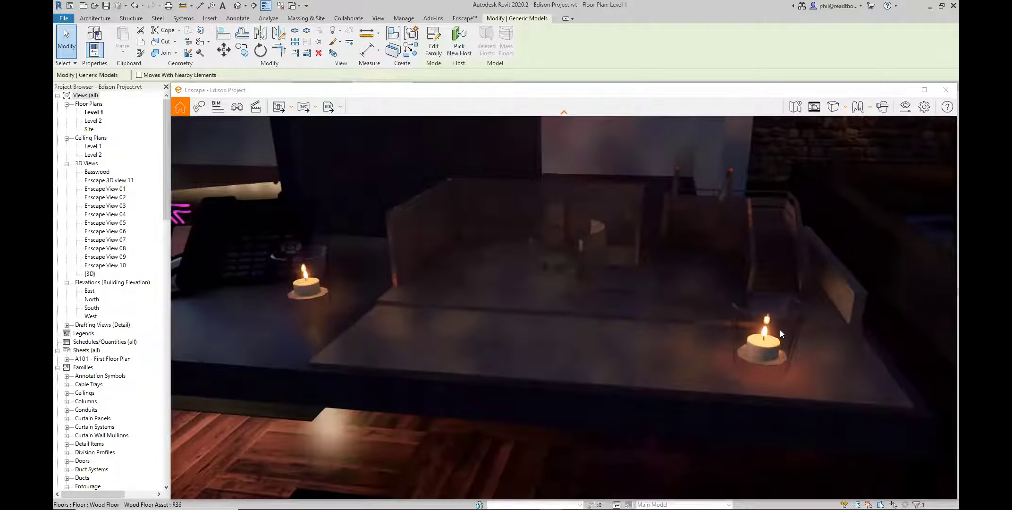
pyautogui.scroll(-8, 780, 330)
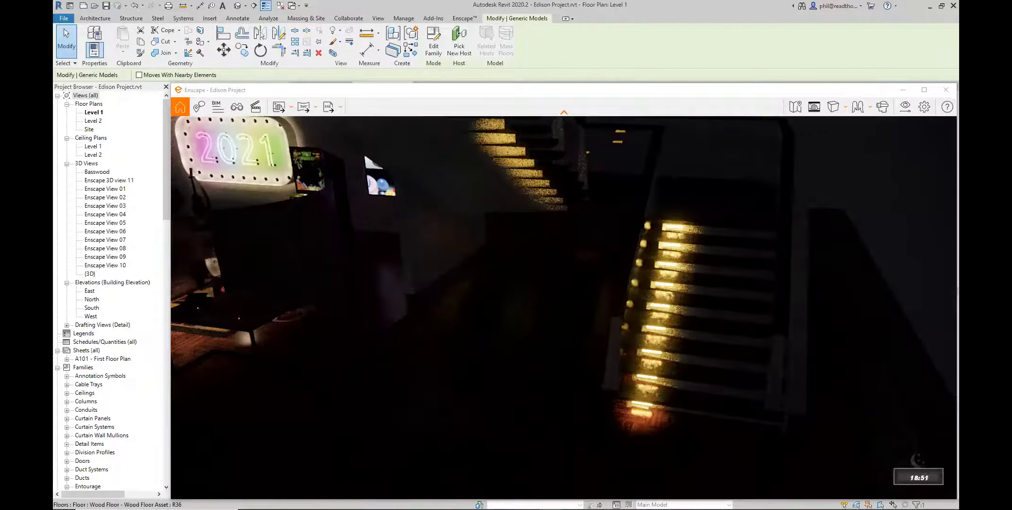
# Fly back to the 2021 neon sign and shift the time of day to compare it lit and in daylight
pyautogui.moveTo(777, 330)
pyautogui.keyDown('shift'); pyautogui.mouseDown(button='right')
pyautogui.moveTo(683, 330)
pyautogui.moveTo(777, 330)
pyautogui.mouseUp(button='right'); pyautogui.keyUp('shift')
pyautogui.press('w')
pyautogui.moveTo(777, 331); pyautogui.dragTo(814, 346)
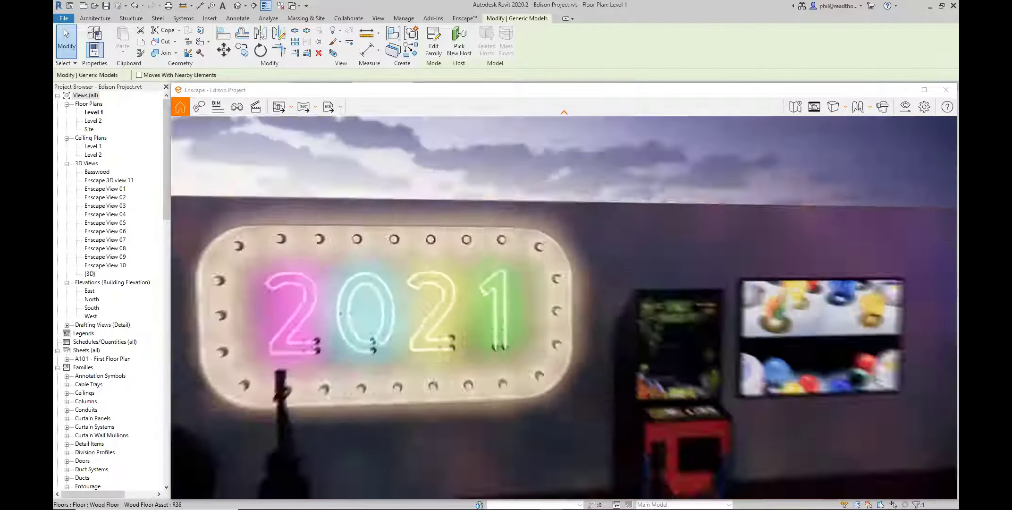
pyautogui.press('i')
pyautogui.press('u')
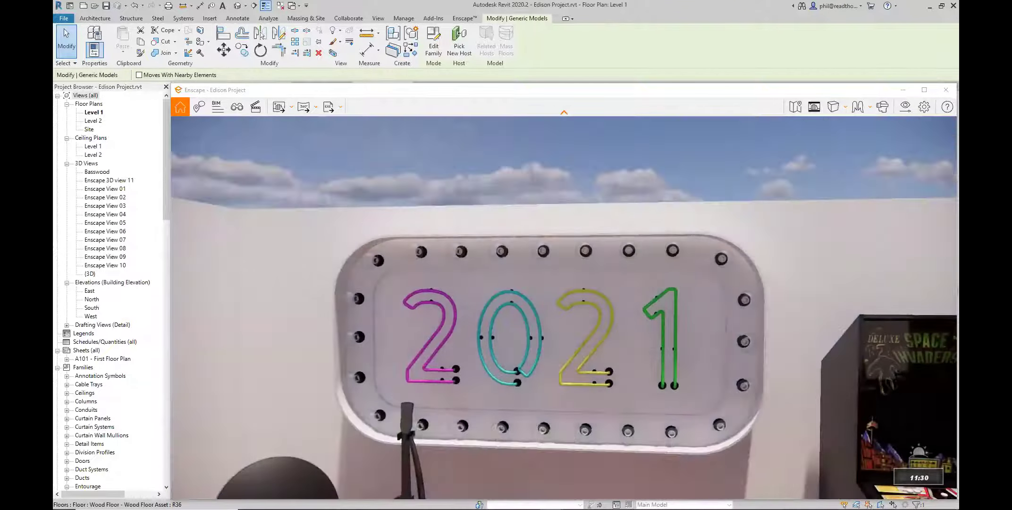
# Switch to Revit's 3D view and open the Neon - Number 1 material from the 2021 sign's type properties
pyautogui.hotkey('alt', 'Tab')
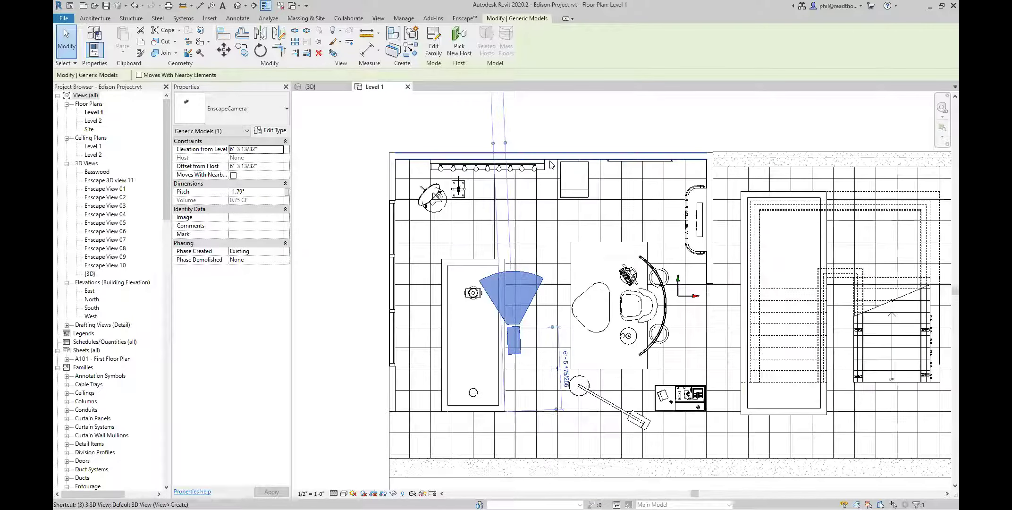
pyautogui.hotkey('ctrl', 'Tab')
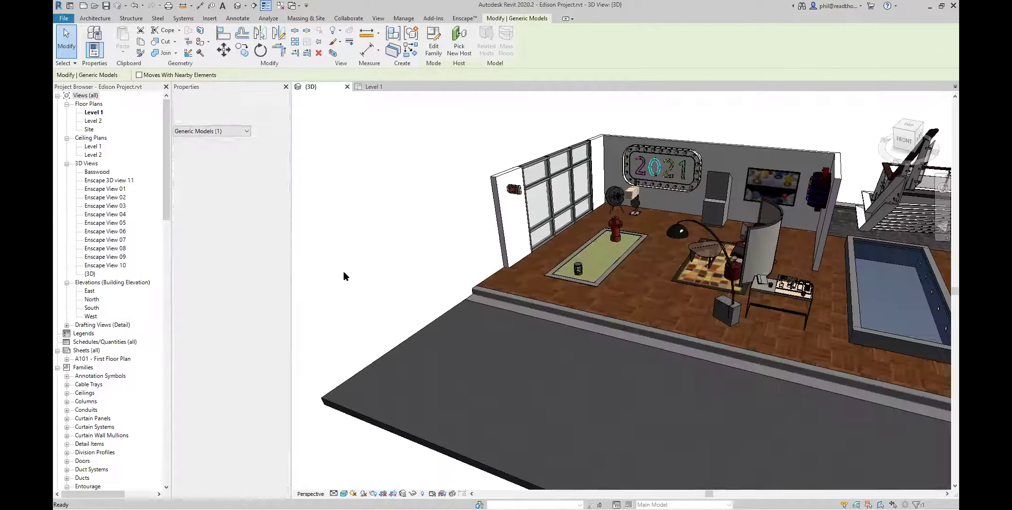
pyautogui.click(678, 172)
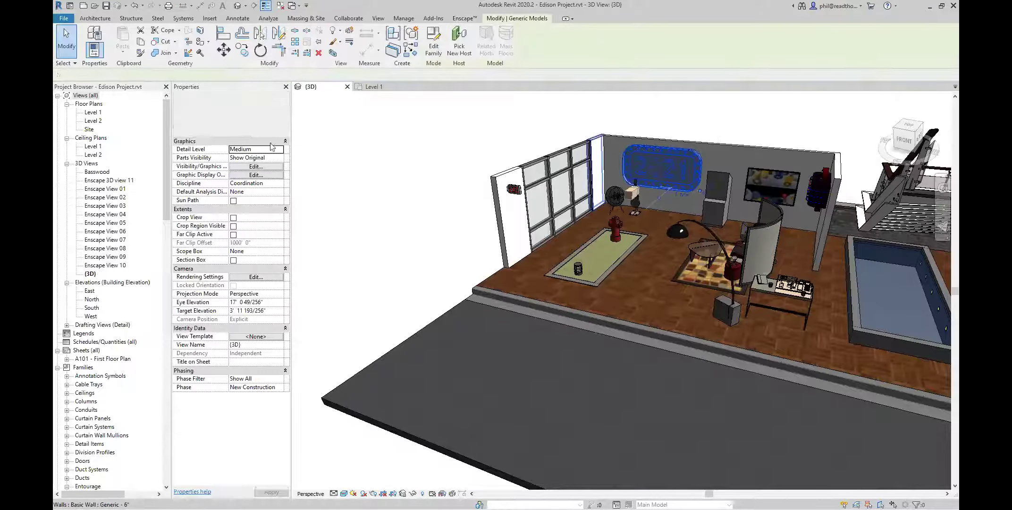
pyautogui.click(272, 131)
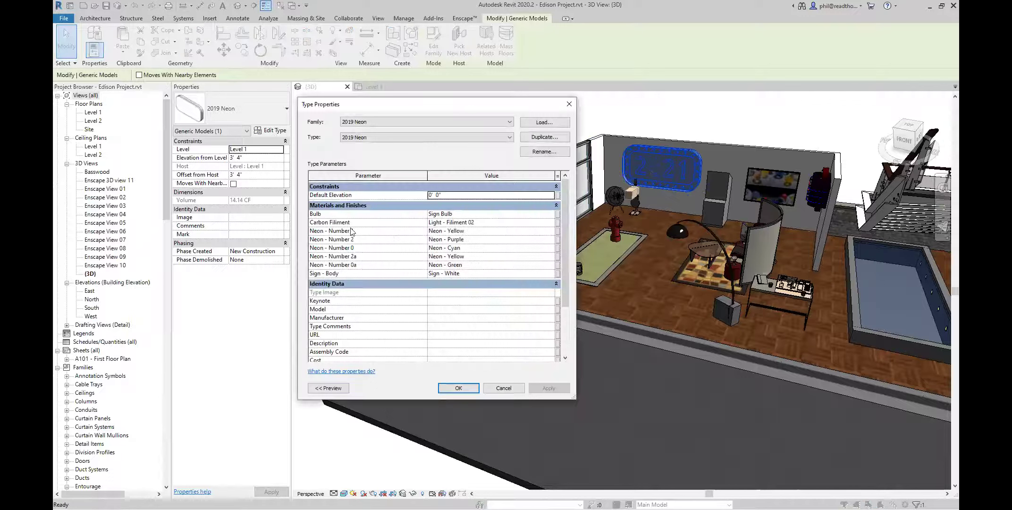
pyautogui.click(552, 233)
pyautogui.click(552, 231)
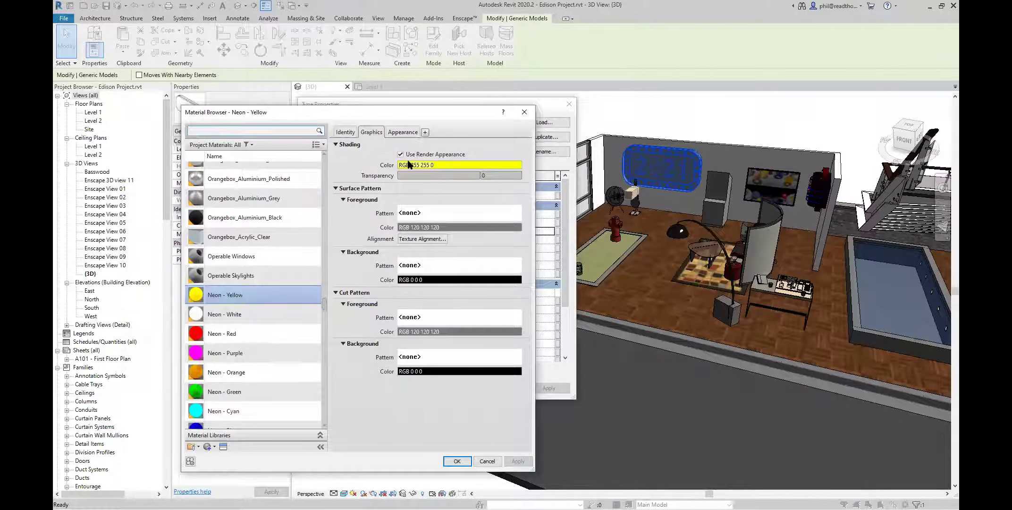
# Compare the Neon - Yellow material's graphics and appearance settings, and expand its Self Illumination options
pyautogui.click(403, 135)
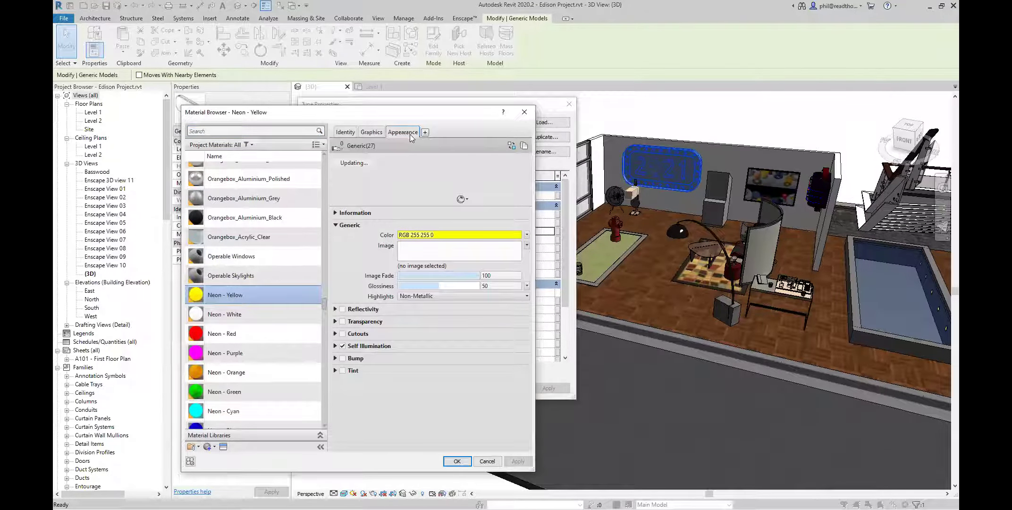
pyautogui.click(367, 131)
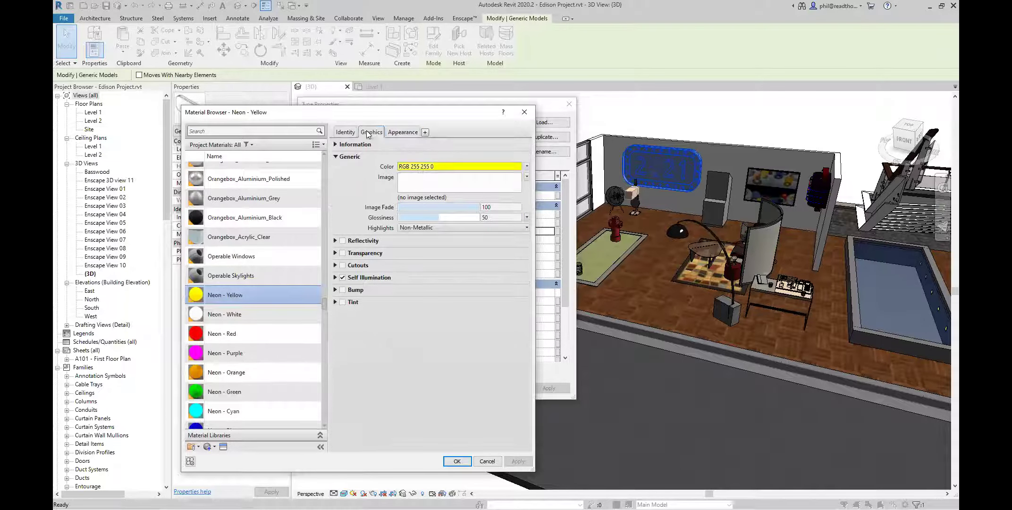
pyautogui.click(404, 131)
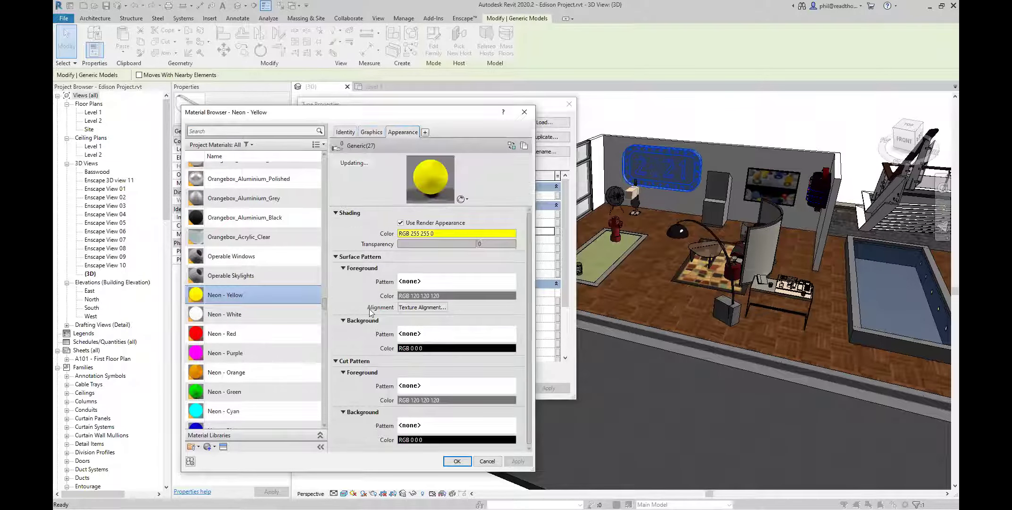
pyautogui.click(335, 345)
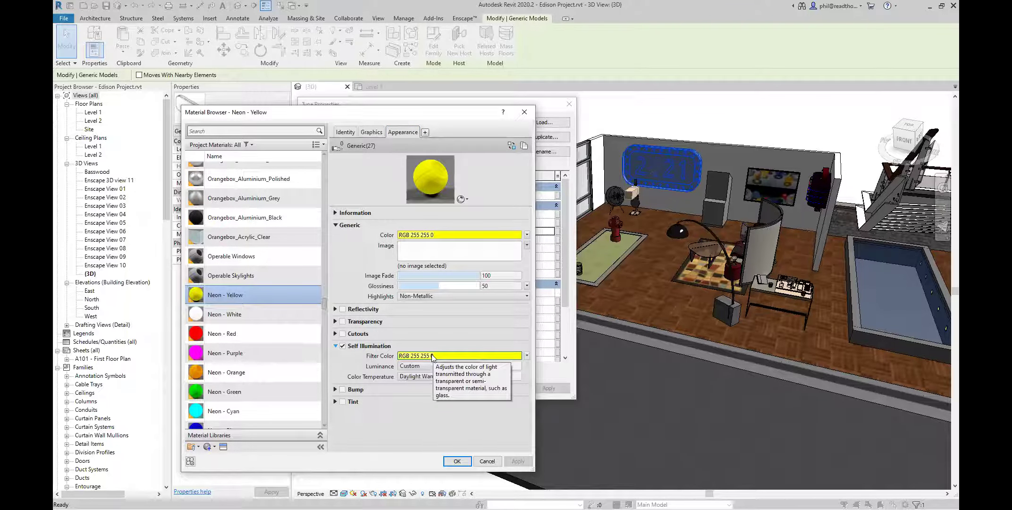
# Switch to the Enscape window and shift the time of day while viewing the 2021 sign's glow up close
pyautogui.hotkey('alt', 'Tab')
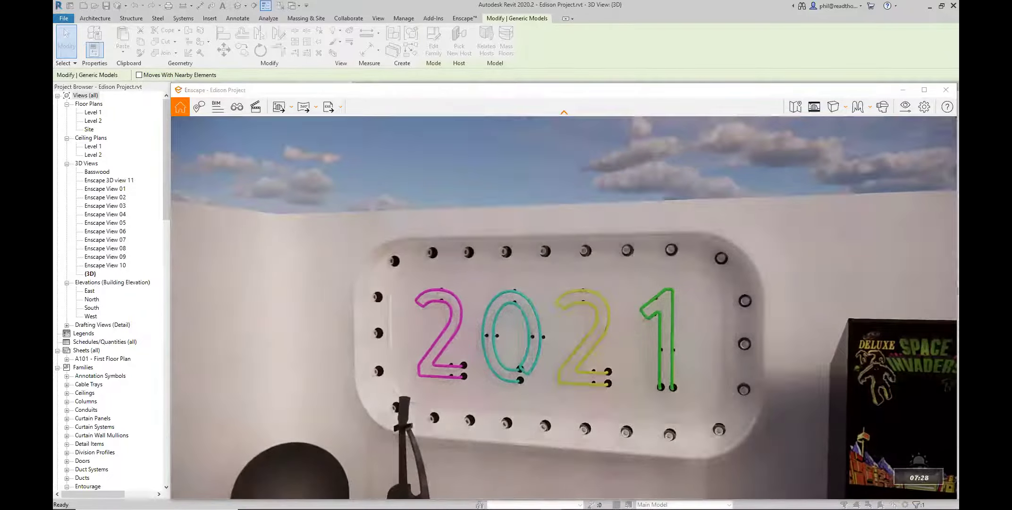
pyautogui.press('i')
pyautogui.press('i')
pyautogui.press('u')
pyautogui.press('i')
pyautogui.press('w')
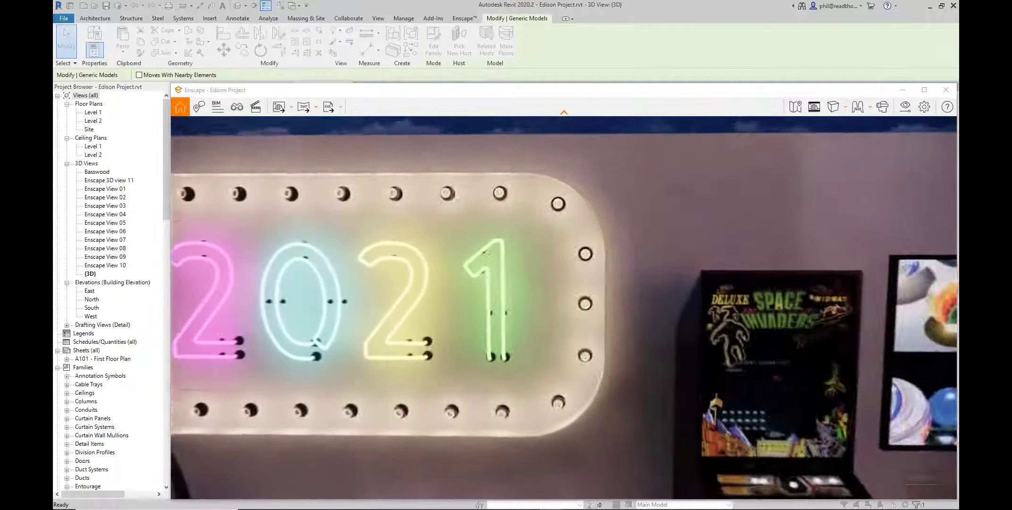
pyautogui.press('i')
pyautogui.press('u')
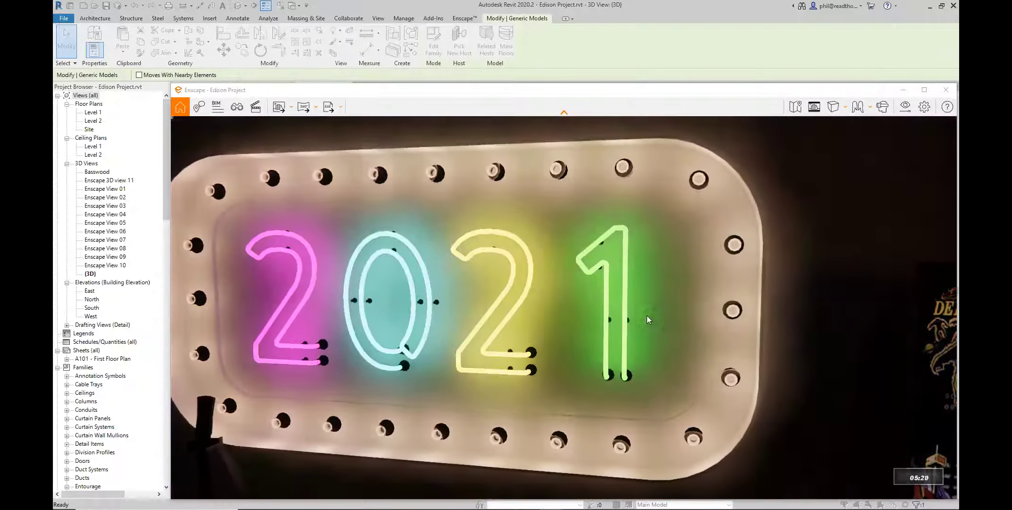
pyautogui.press('s')
pyautogui.moveTo(647, 315); pyautogui.dragTo(598, 326)
pyautogui.press('i')
pyautogui.press('u')
# Return to Revit, close the Material Browser and Type Properties without changes, and deselect the 2021 sign
pyautogui.hotkey('alt', 'Tab')
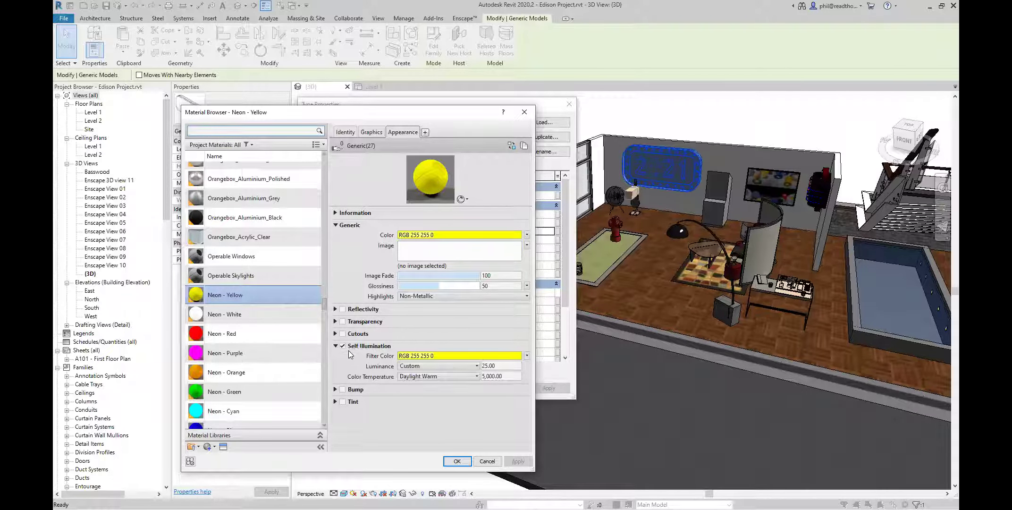
pyautogui.click(523, 112)
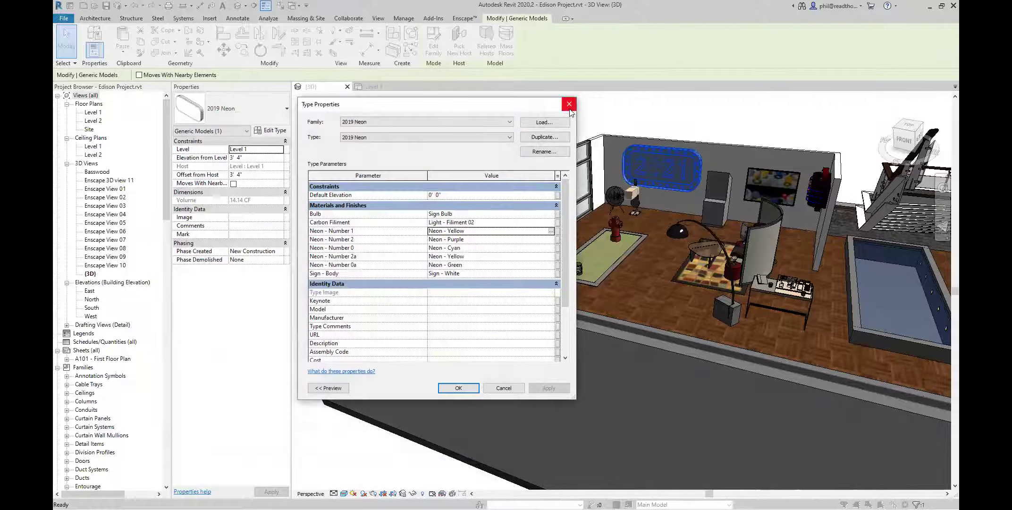
pyautogui.click(569, 107)
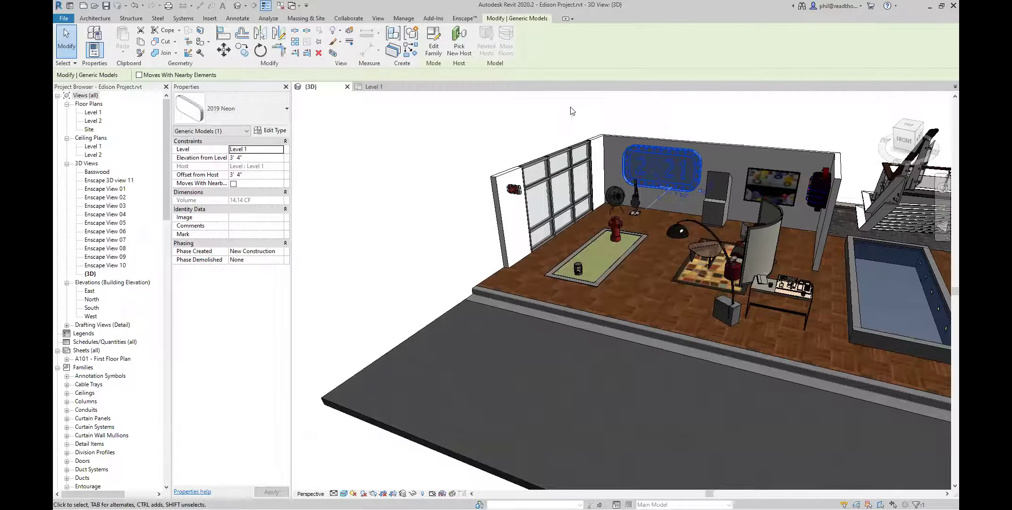
pyautogui.click(543, 113)
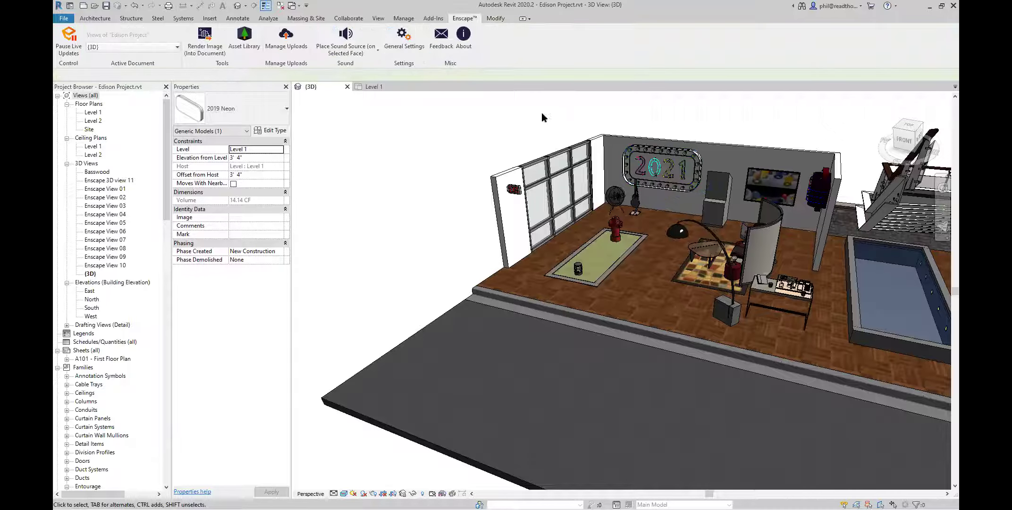
# Switch to the Enscape window and move through the night scene to view the wall screen beside the arcade machine
pyautogui.hotkey('alt', 'Tab')
pyautogui.press('w')
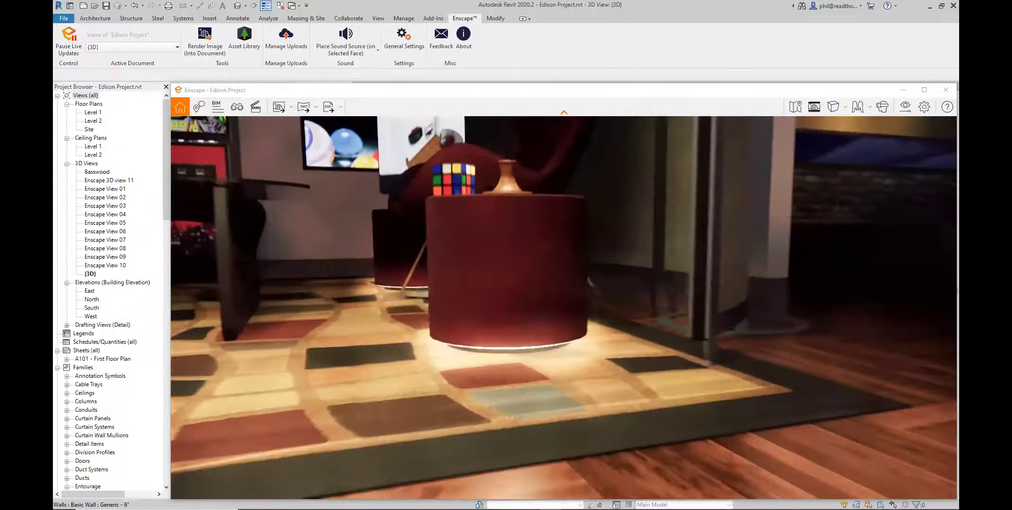
pyautogui.press('w')
pyautogui.moveTo(518, 330); pyautogui.dragTo(517, 382, button='right')
pyautogui.moveTo(517, 382); pyautogui.dragTo(569, 345)
pyautogui.press('s')
pyautogui.moveTo(661, 370); pyautogui.dragTo(587, 273)
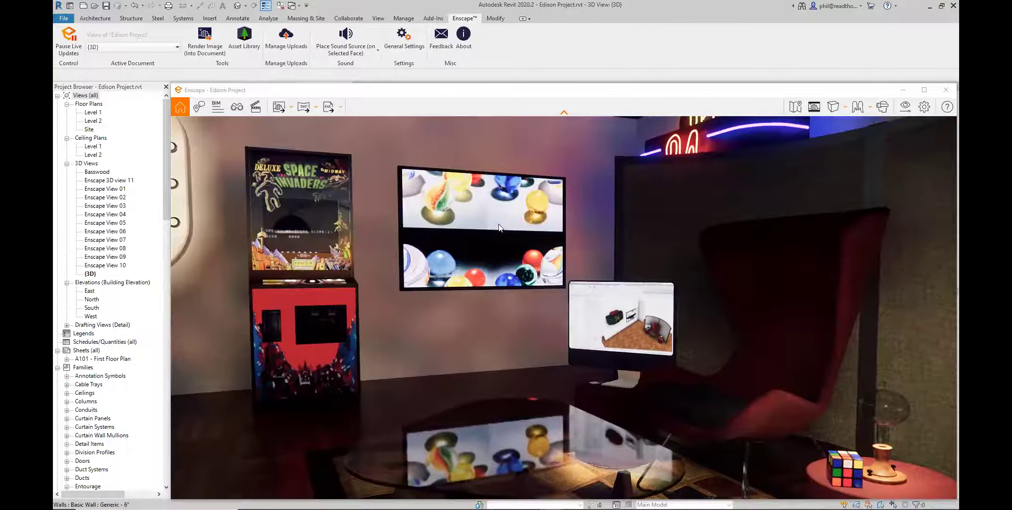
# View the wood floor beside the rug and shift the time of day to 08:30 to examine its reflections
pyautogui.press('s')
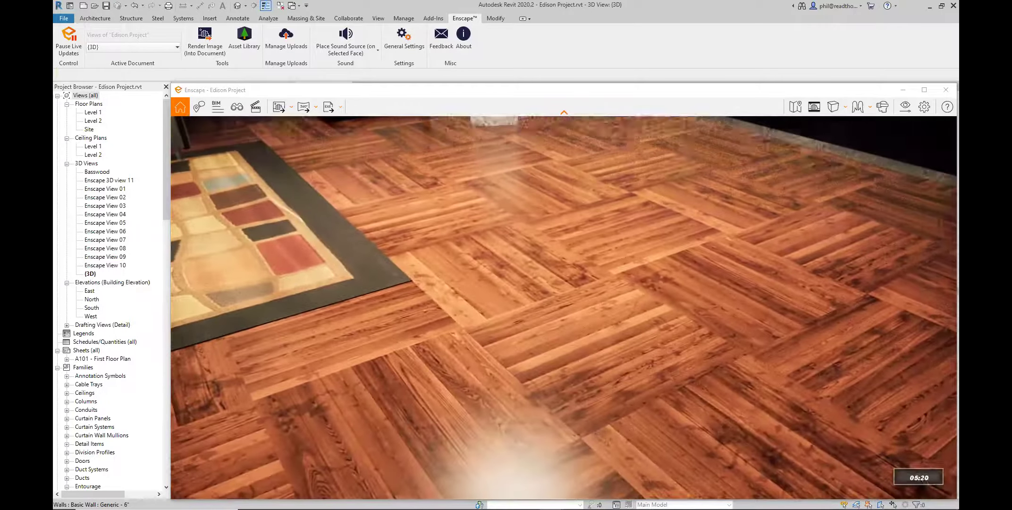
pyautogui.press('i')
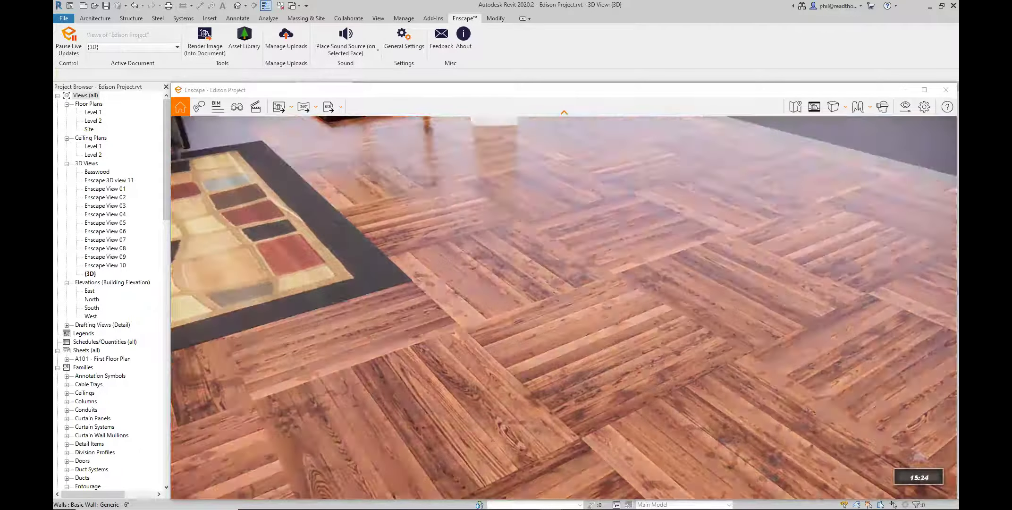
pyautogui.press('u')
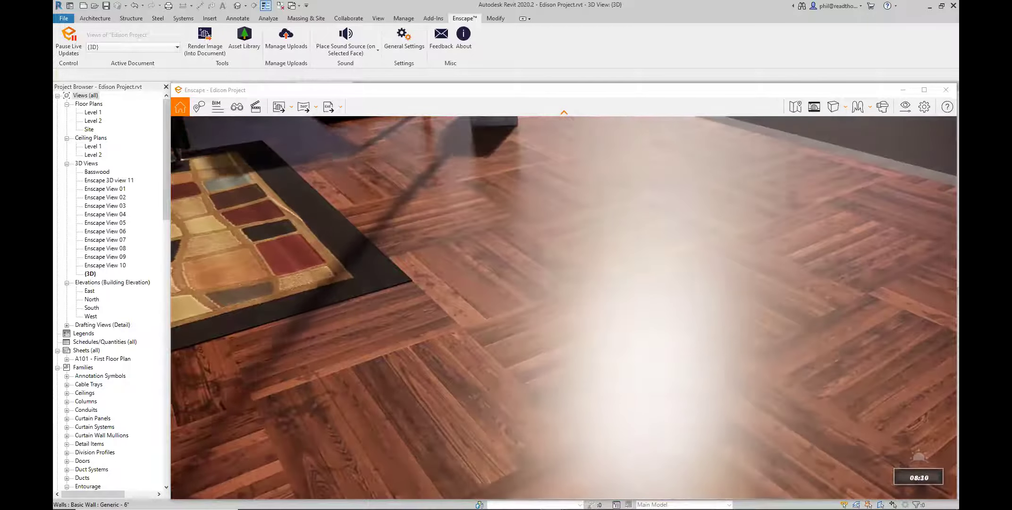
pyautogui.moveTo(691, 359); pyautogui.dragTo(810, 359)
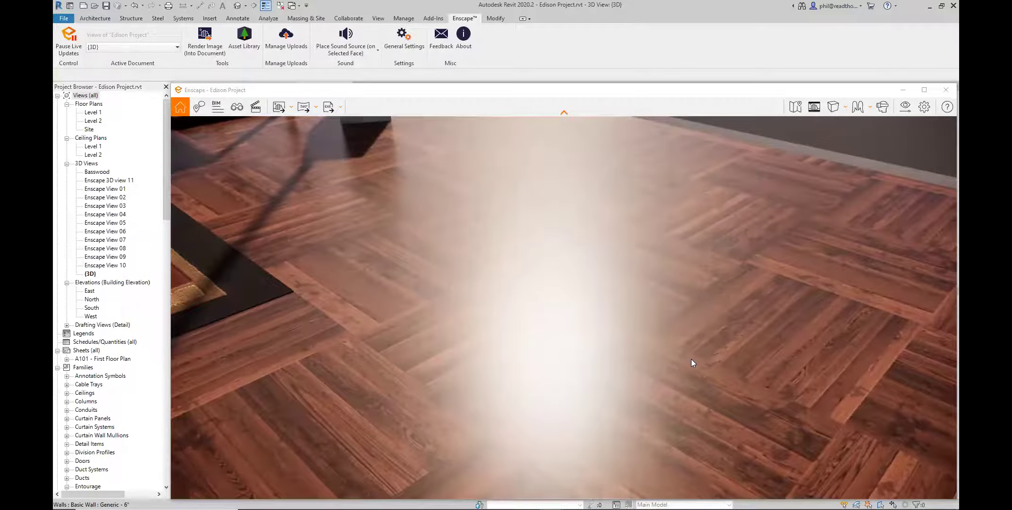
# Switch to Revit, select the wood floor and open the appearance settings of its Finish 1 layer material from the type's structure
pyautogui.hotkey('alt', 'Tab')
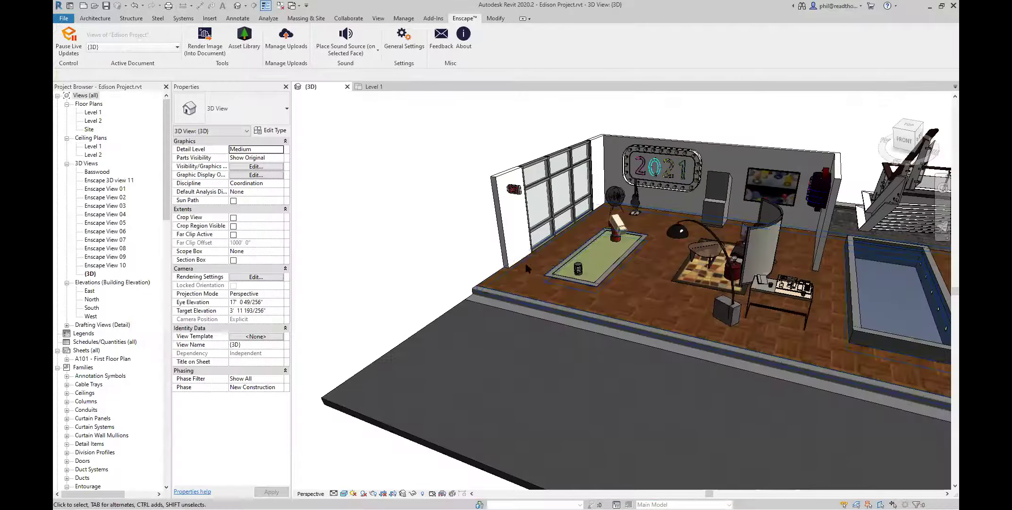
pyautogui.click(658, 302)
pyautogui.click(283, 132)
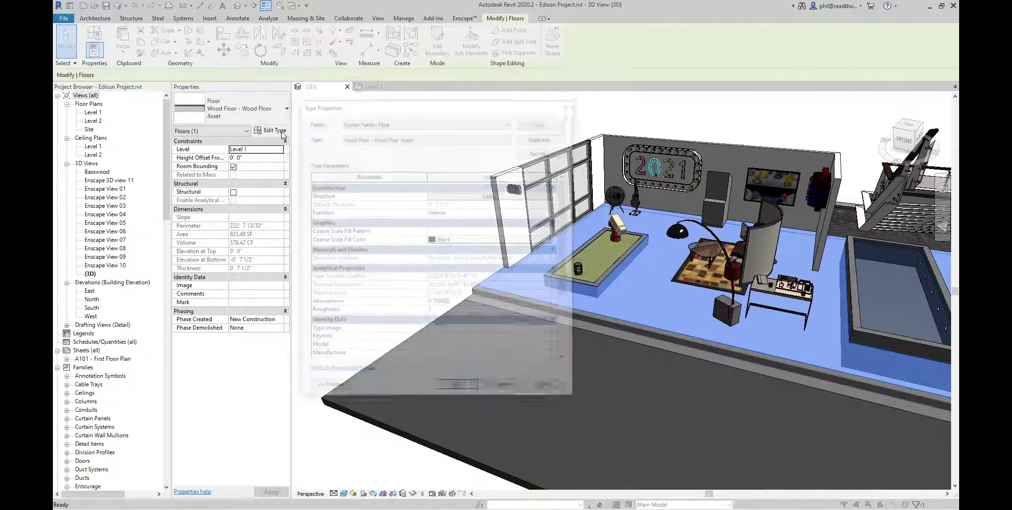
pyautogui.click(509, 197)
pyautogui.click(415, 194)
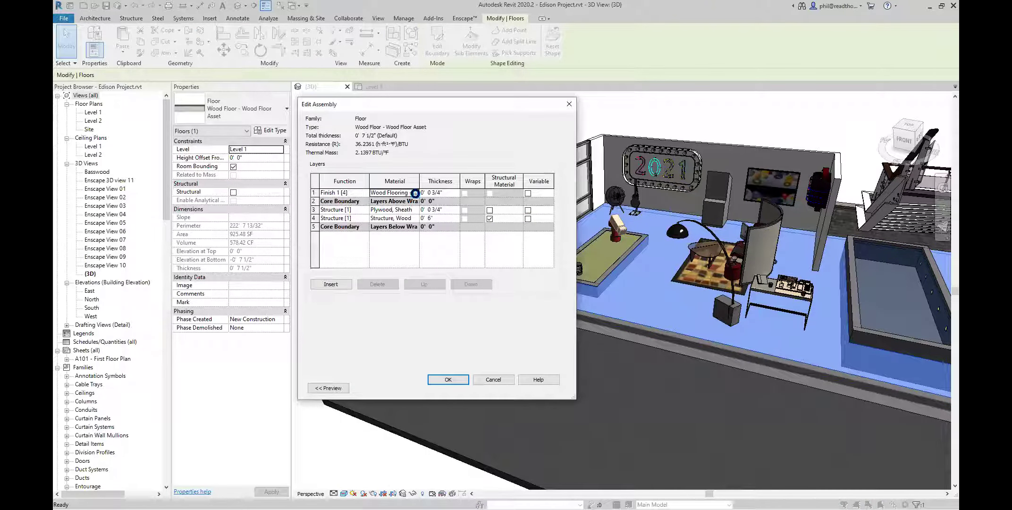
pyautogui.click(415, 193)
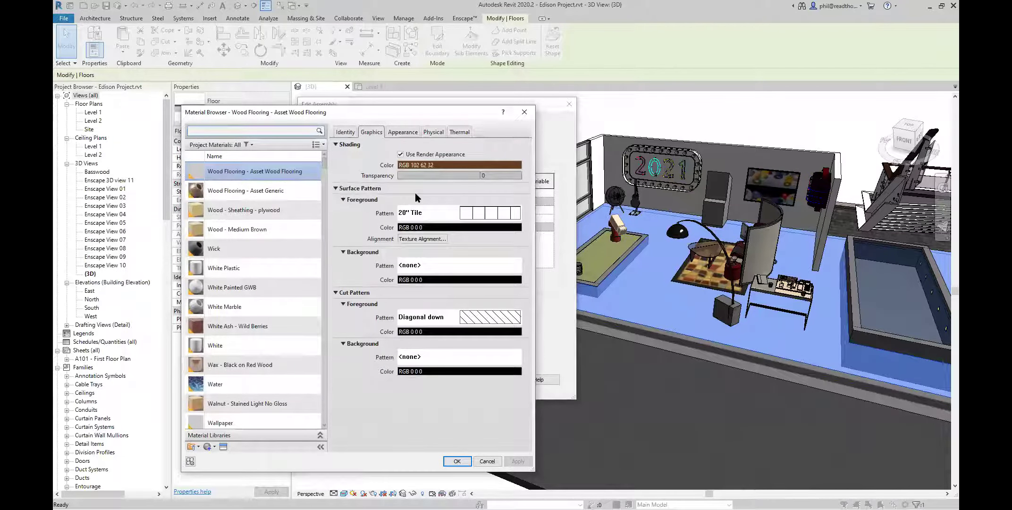
pyautogui.click(402, 132)
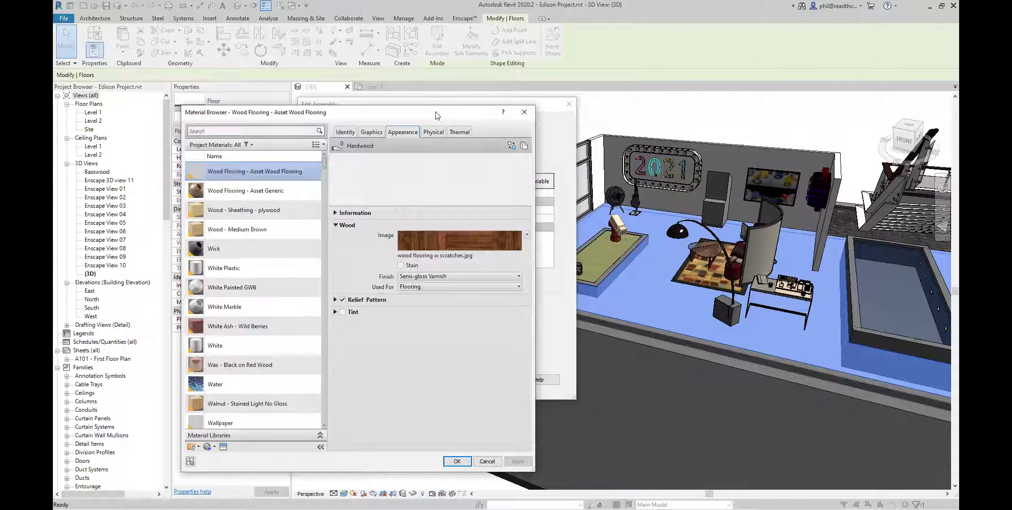
pyautogui.moveTo(436, 113); pyautogui.dragTo(378, 96)
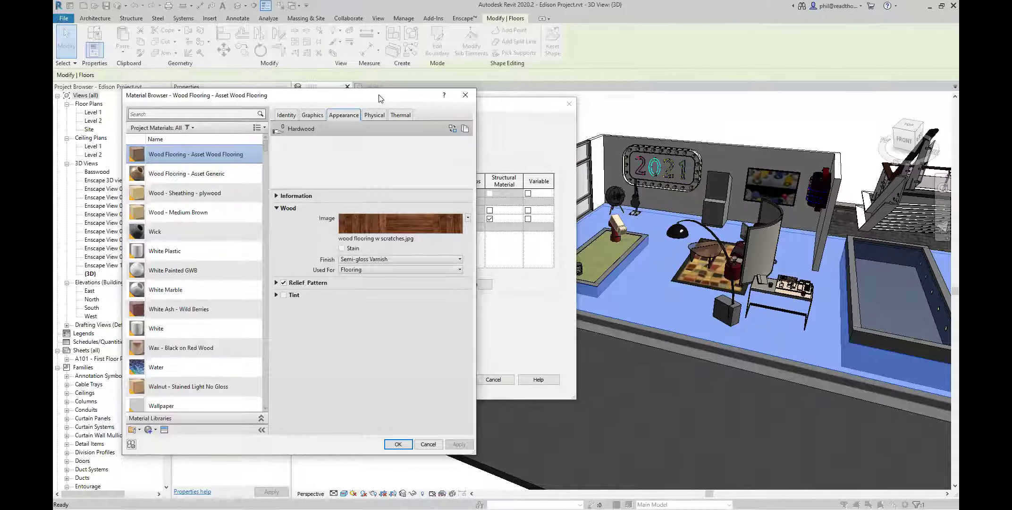
# Switch to the Enscape window and examine the sun glare on the wood floor from several angles, with the time advanced to 08:36
pyautogui.hotkey('alt', 'Tab')
pyautogui.moveTo(605, 349)
pyautogui.mouseDown()
pyautogui.moveTo(605, 391)
pyautogui.moveTo(605, 349)
pyautogui.mouseUp()
pyautogui.keyDown('shift'); pyautogui.moveTo(604, 349); pyautogui.dragTo(640, 361, button='right'); pyautogui.keyUp('shift')
pyautogui.moveTo(641, 360); pyautogui.dragTo(645, 368)
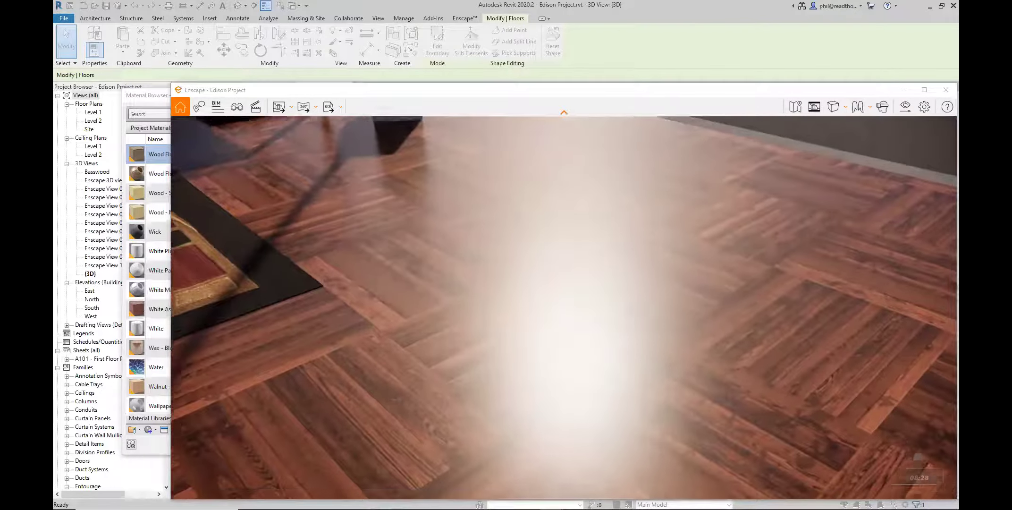
pyautogui.press('i')
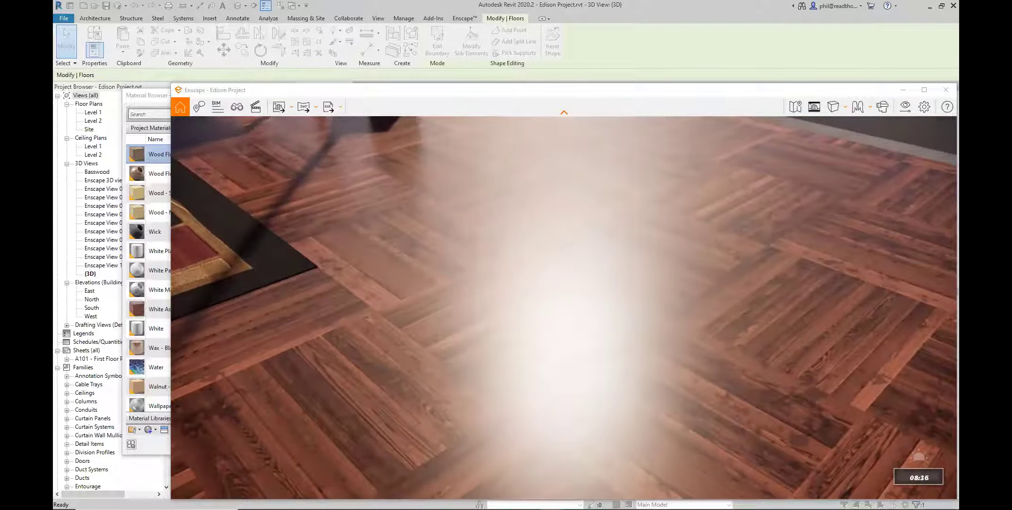
pyautogui.moveTo(662, 345); pyautogui.dragTo(510, 350)
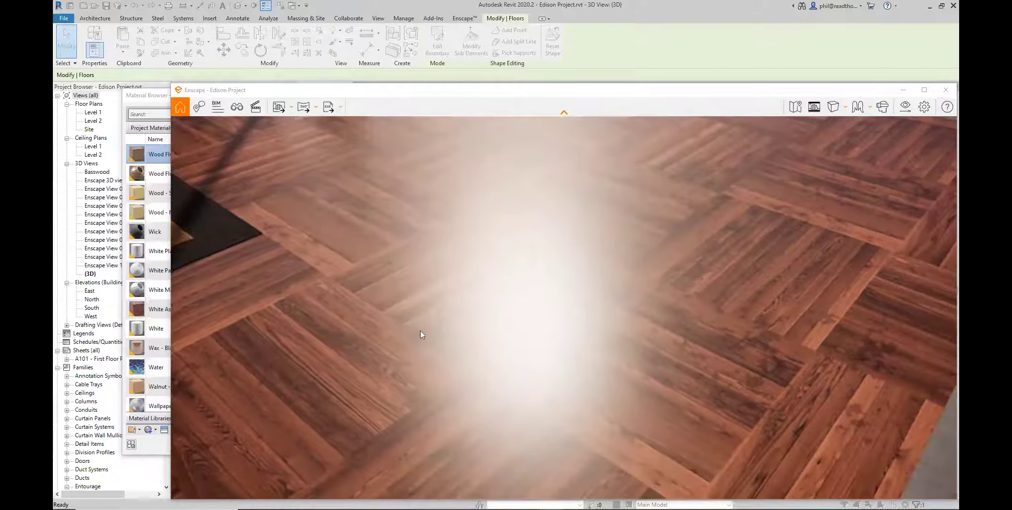
pyautogui.moveTo(466, 345); pyautogui.dragTo(458, 317, button='right')
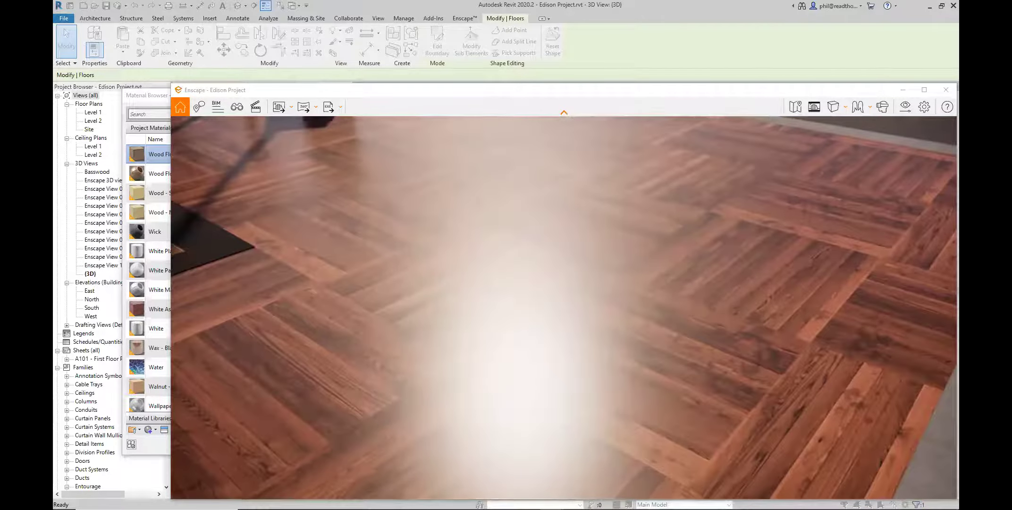
pyautogui.moveTo(469, 392); pyautogui.dragTo(473, 331)
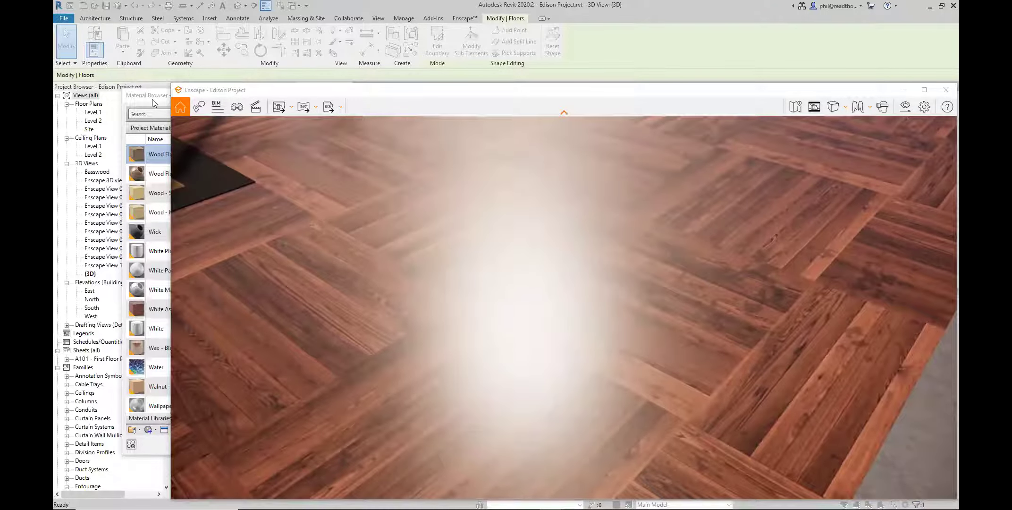
# Return to the Material Browser, review the hardwood's relief pattern, use and finish options, and compare them with Wood Flooring - Asset Generic
pyautogui.click(152, 99)
pyautogui.click(276, 284)
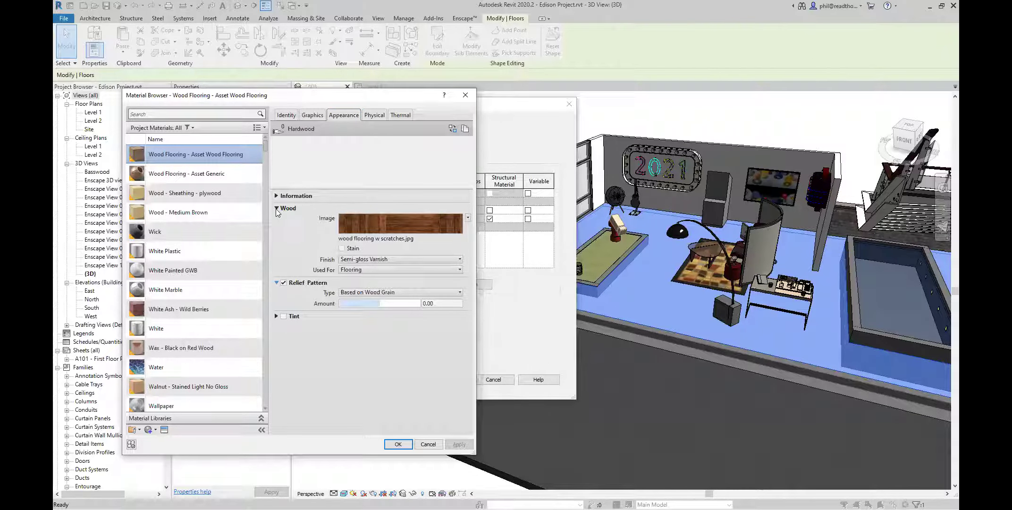
pyautogui.click(444, 269)
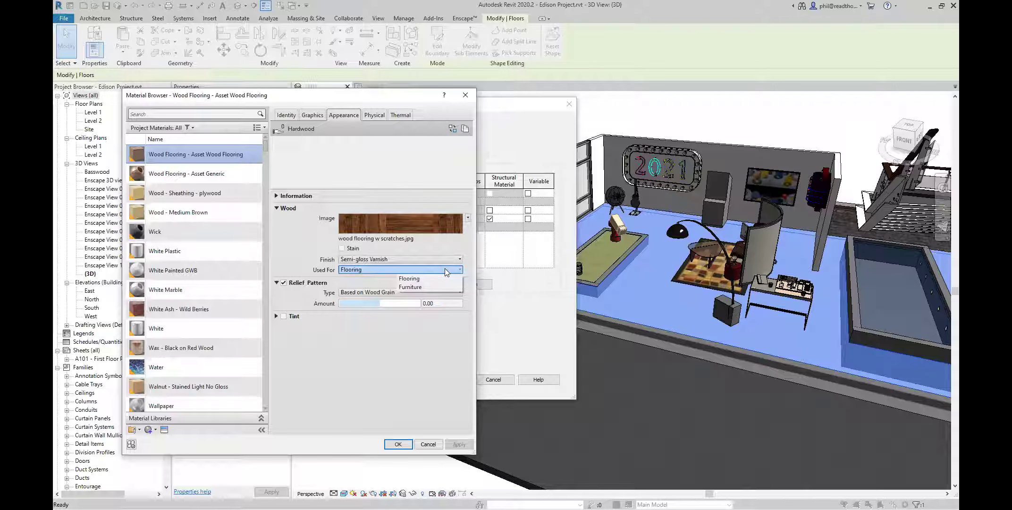
pyautogui.click(440, 258)
pyautogui.click(440, 259)
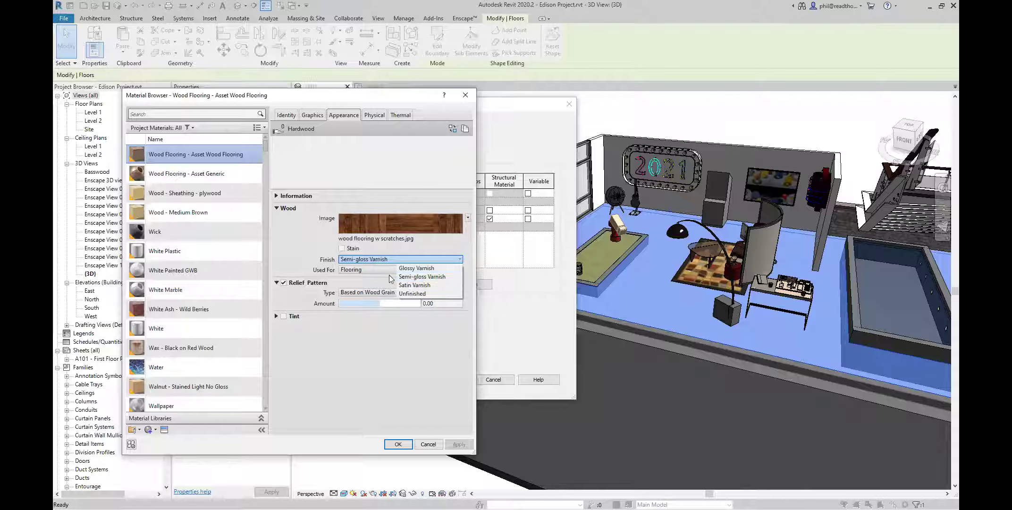
pyautogui.click(309, 326)
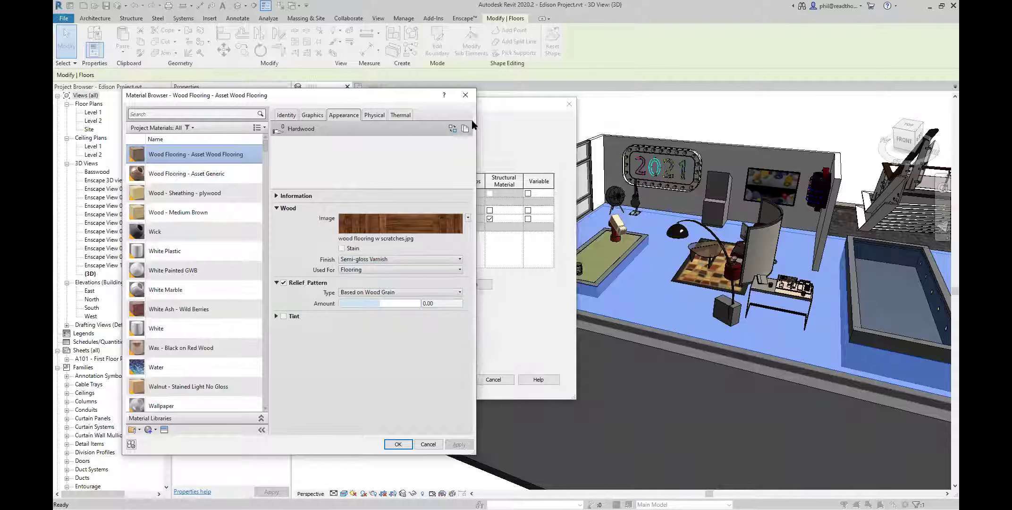
pyautogui.click(229, 179)
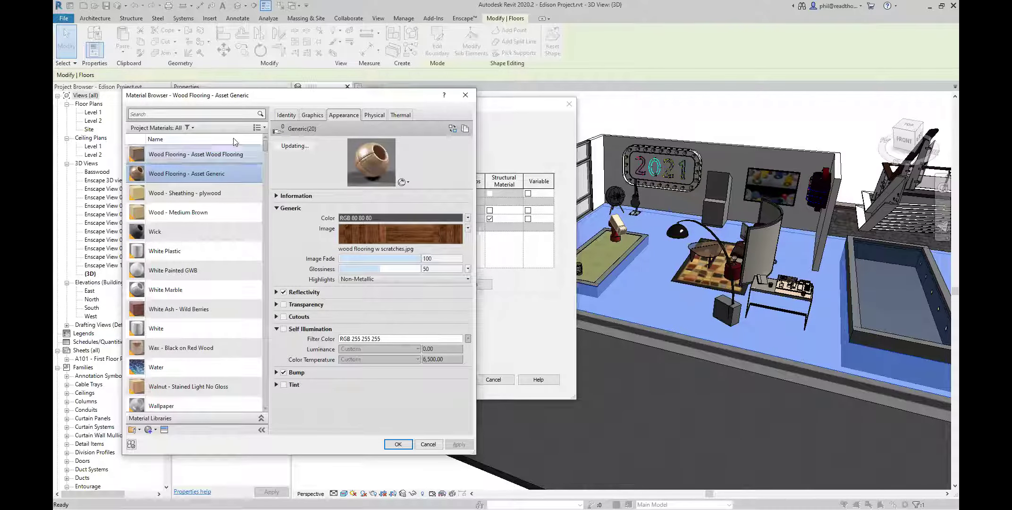
pyautogui.click(222, 155)
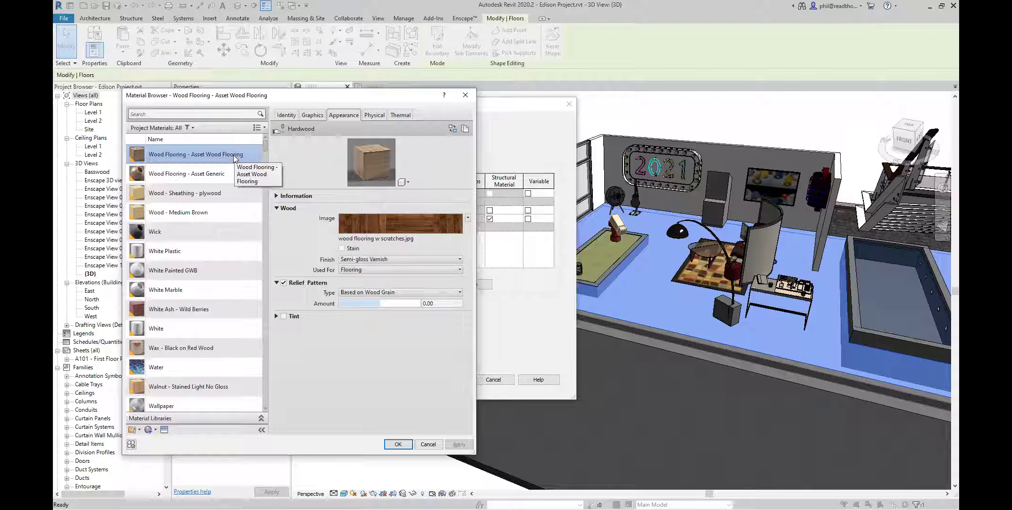
# Replace the Wood Flooring - Asset Wood Flooring appearance with the Generic asset from the Appearance Library's Default category
pyautogui.click(453, 132)
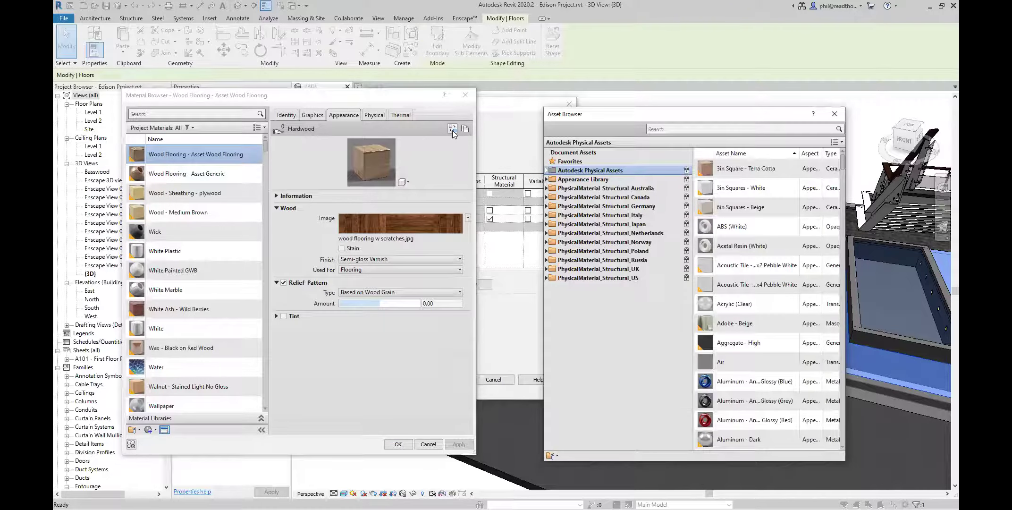
pyautogui.moveTo(641, 116); pyautogui.dragTo(582, 95)
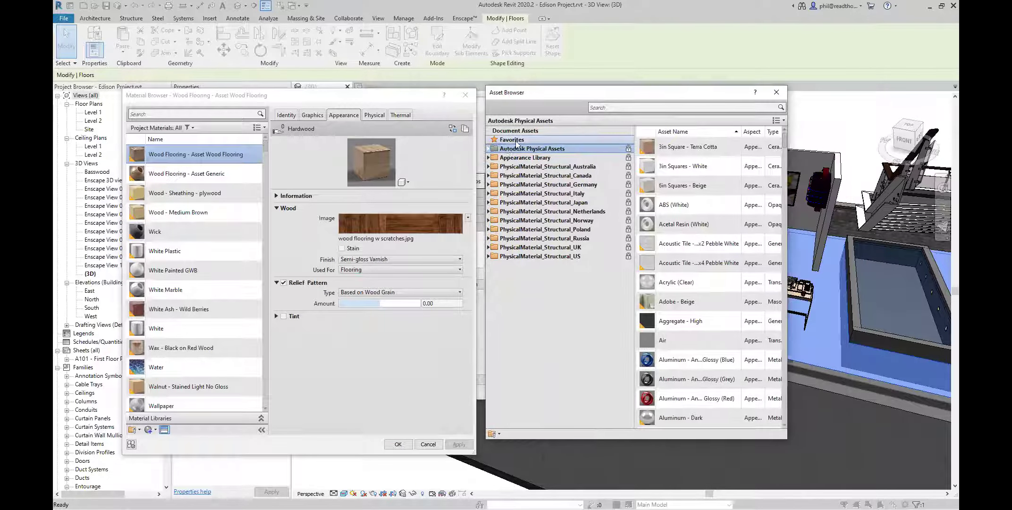
pyautogui.click(488, 157)
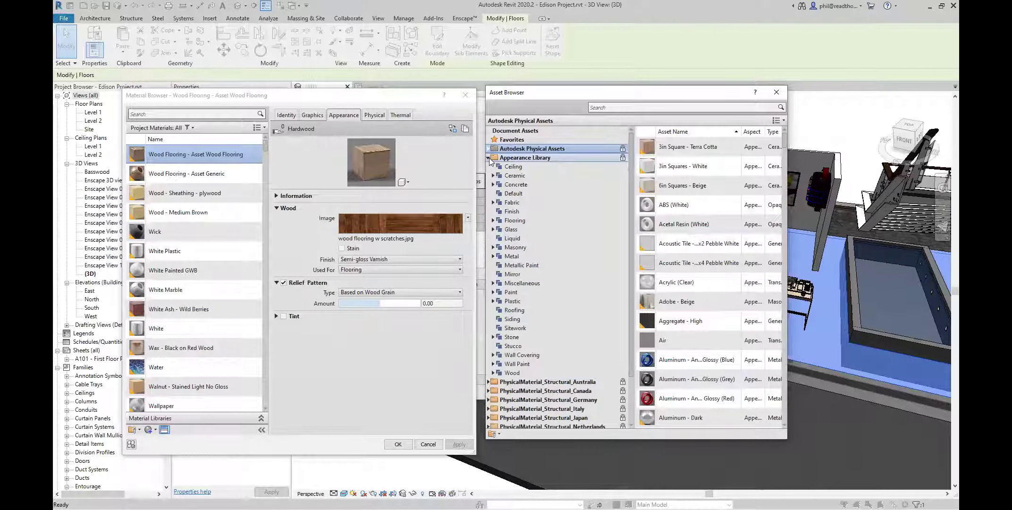
pyautogui.click(514, 193)
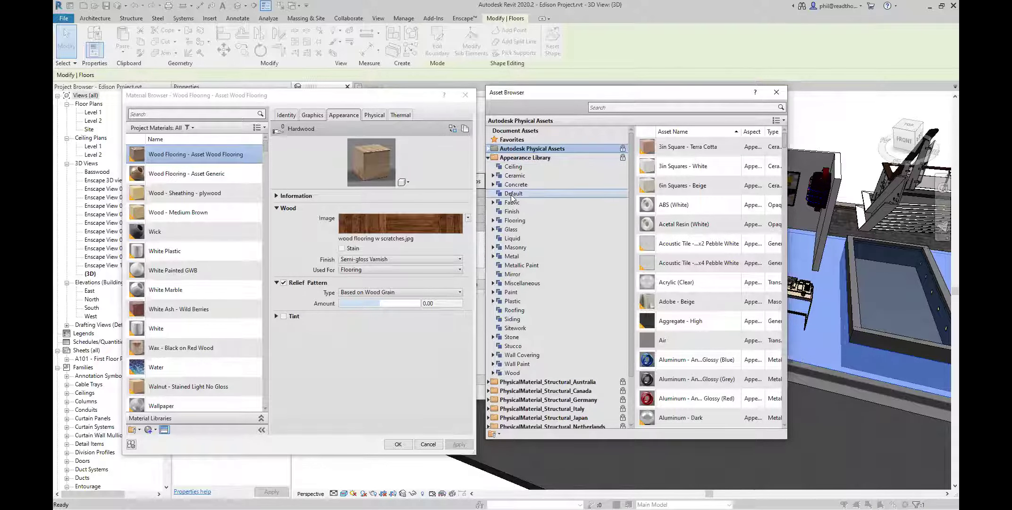
pyautogui.doubleClick(680, 186)
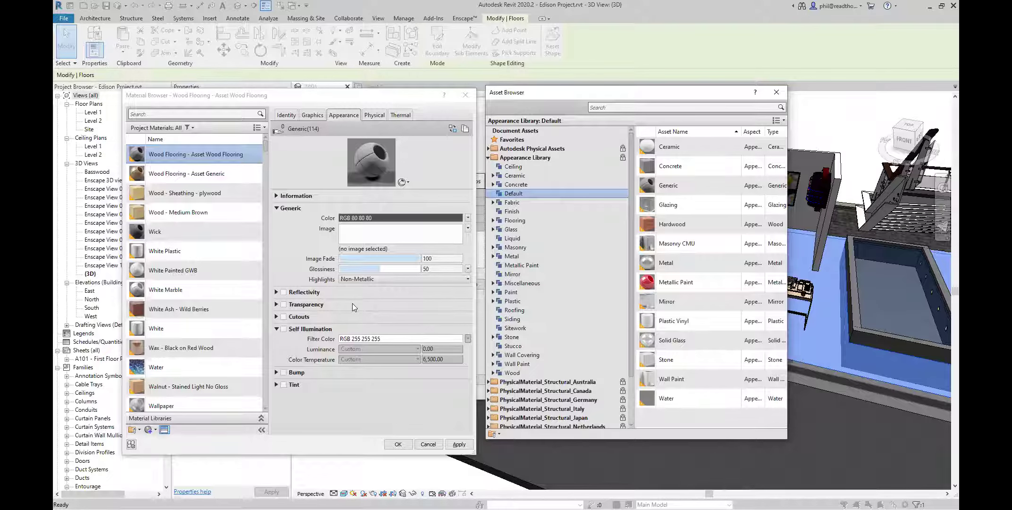
# Assign Wood Flooring - Asset Generic to the floor's Finish 1 layer, accept the type changes and deselect the floor
pyautogui.click(214, 174)
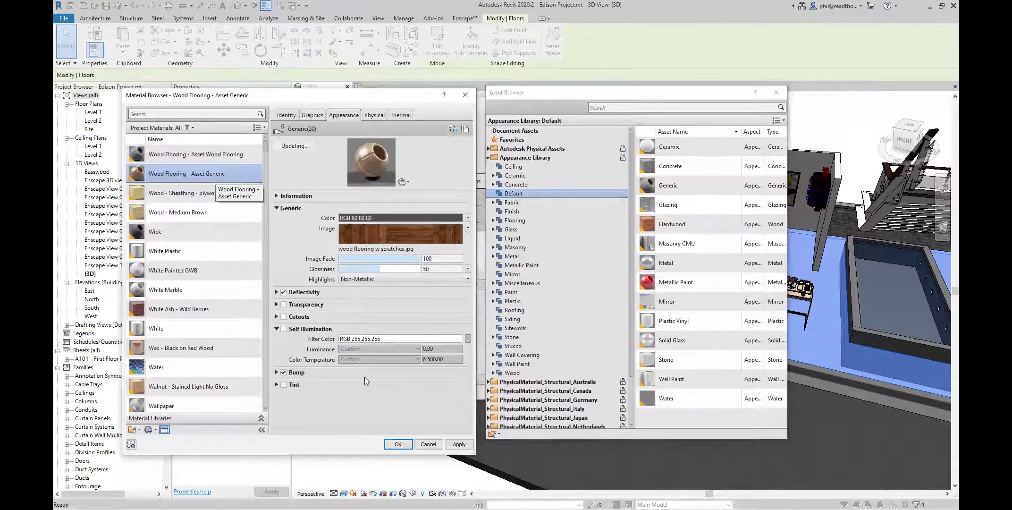
pyautogui.click(398, 444)
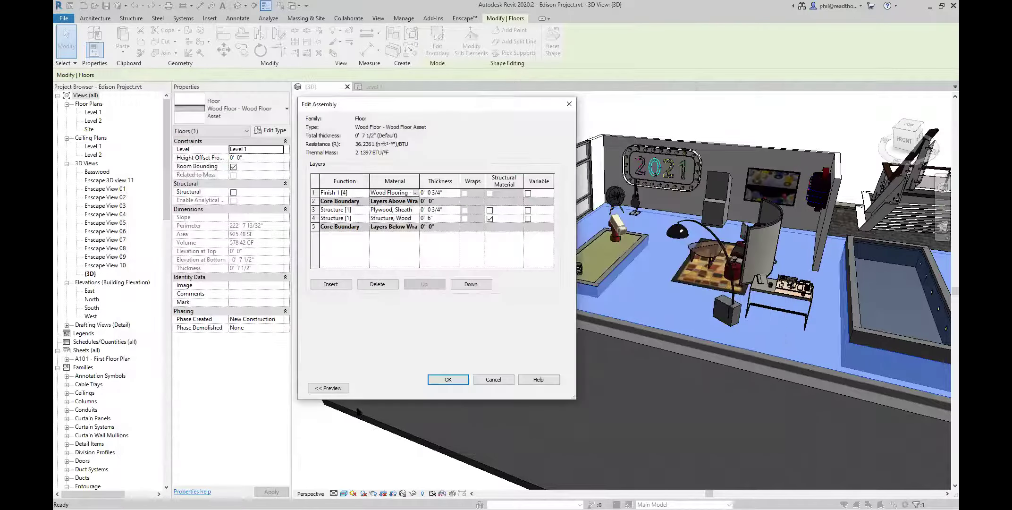
pyautogui.click(449, 380)
pyautogui.click(449, 387)
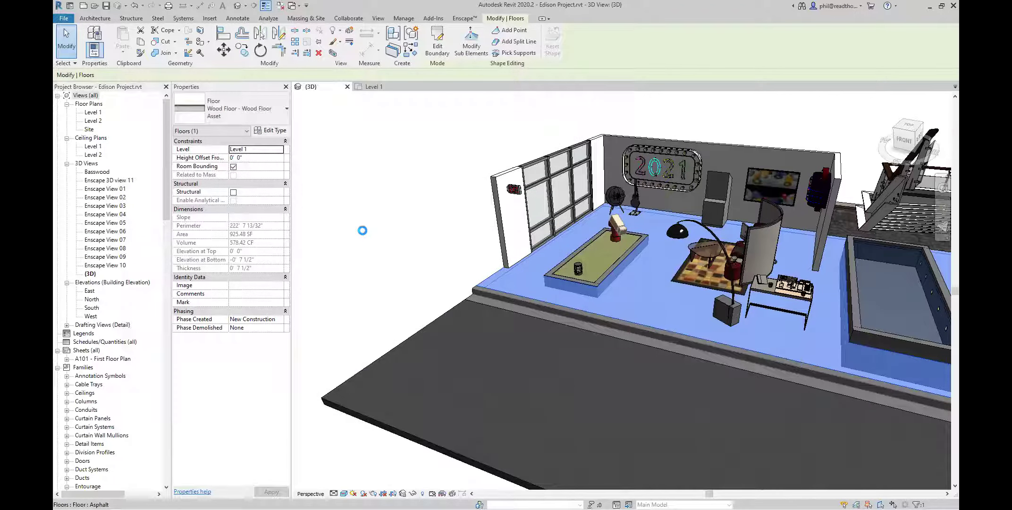
pyautogui.click(363, 231)
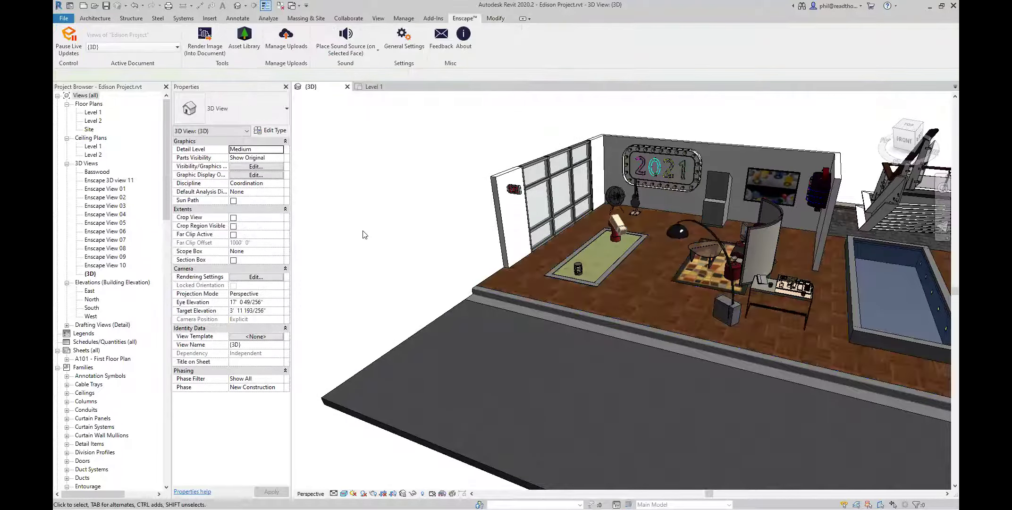
# Switch to the Enscape window, examine the updated wood floor up close at different times of day, and look across to the seating area
pyautogui.hotkey('alt', 'Tab')
pyautogui.moveTo(416, 272); pyautogui.dragTo(486, 291)
pyautogui.keyDown('shift'); pyautogui.moveTo(485, 291); pyautogui.dragTo(564, 291, button='right'); pyautogui.keyUp('shift')
pyautogui.moveTo(563, 291); pyautogui.dragTo(559, 397)
pyautogui.keyDown('shift'); pyautogui.moveTo(276, 306); pyautogui.dragTo(436, 306, button='right'); pyautogui.keyUp('shift')
pyautogui.press('e')
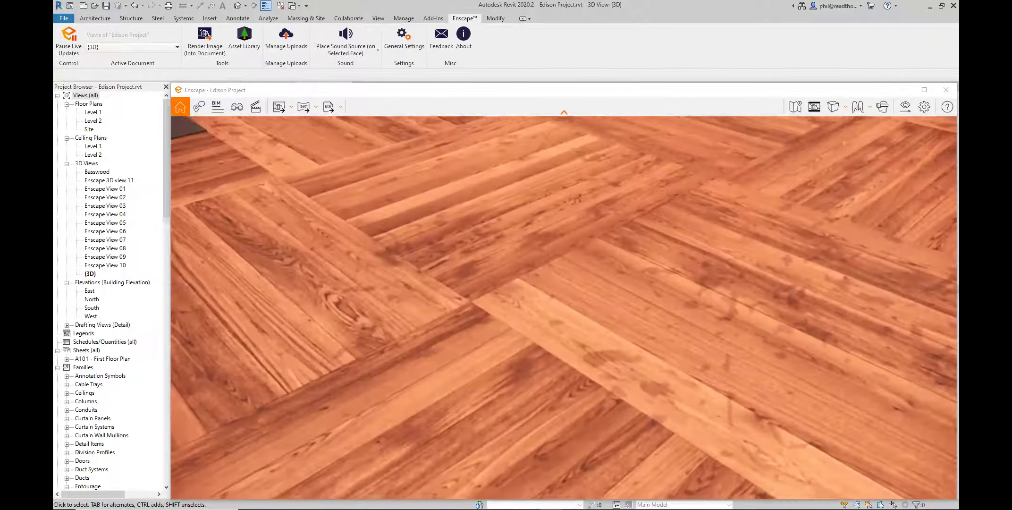
pyautogui.press('u')
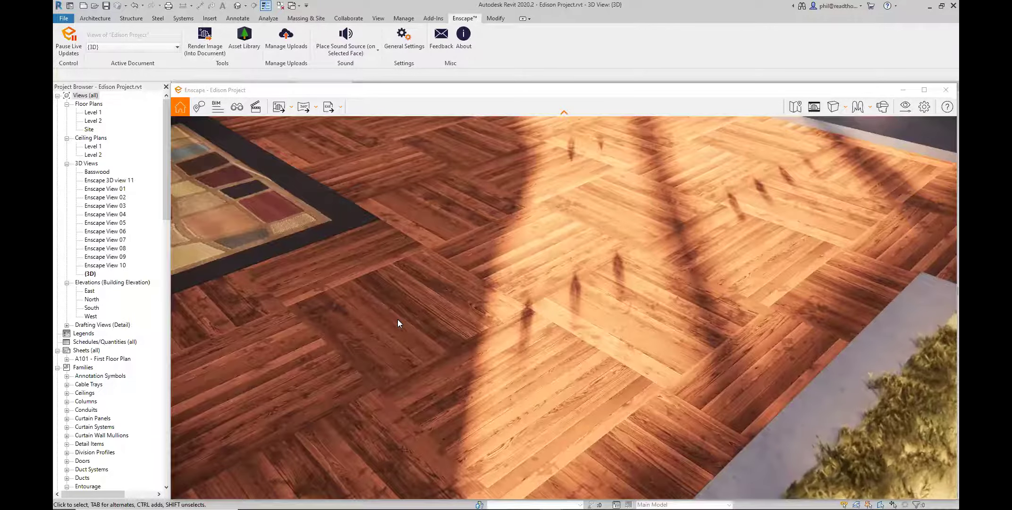
pyautogui.moveTo(440, 329); pyautogui.dragTo(278, 198)
pyautogui.moveTo(618, 326); pyautogui.dragTo(608, 305)
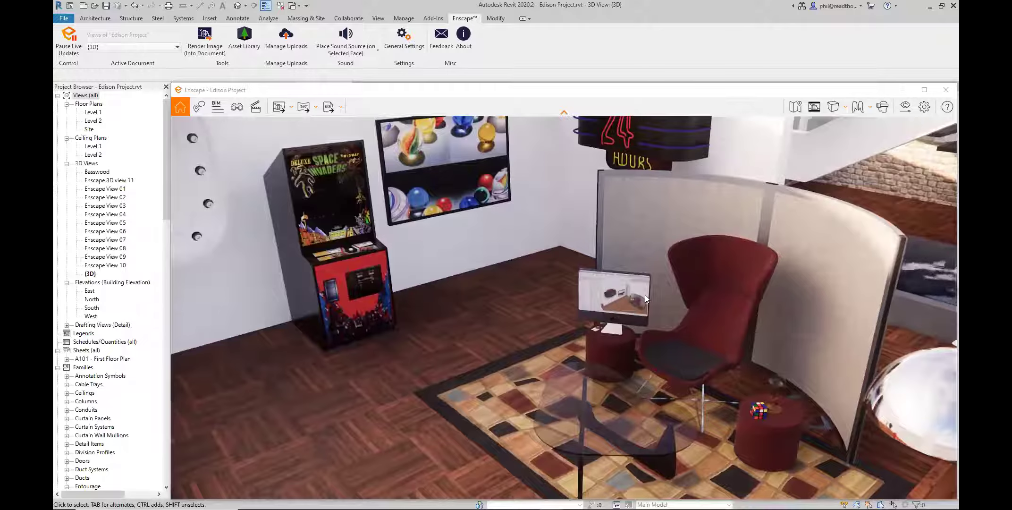
# Walk through the Enscape scene from the marbles painting to the Space Invaders arcade cabinet and examine its screen up close
pyautogui.moveTo(637, 298)
pyautogui.mouseDown()
pyautogui.moveTo(608, 300)
pyautogui.moveTo(629, 300)
pyautogui.mouseUp()
pyautogui.press('w')
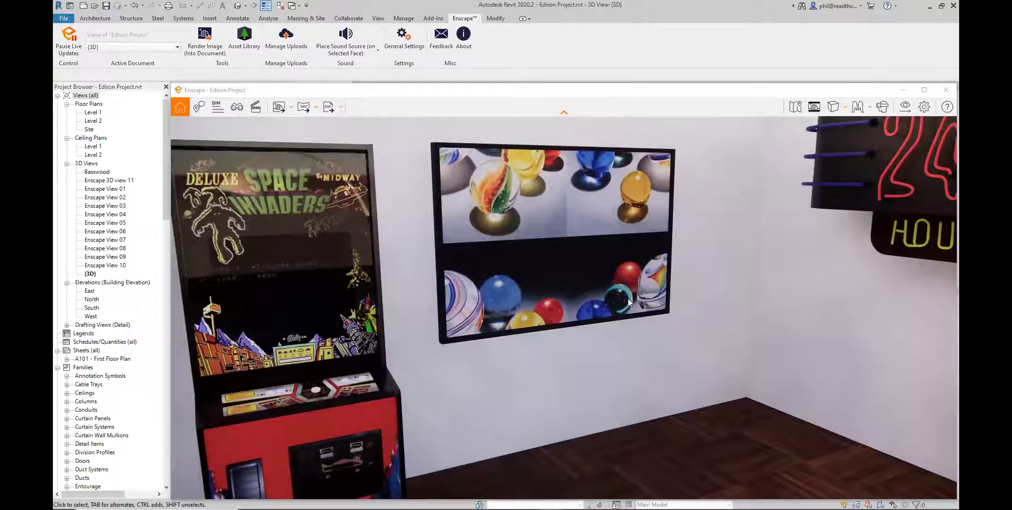
pyautogui.moveTo(680, 300); pyautogui.dragTo(509, 377)
pyautogui.press('w')
pyautogui.moveTo(677, 389); pyautogui.dragTo(677, 312)
pyautogui.press('w')
pyautogui.keyDown('shift'); pyautogui.moveTo(678, 311); pyautogui.dragTo(802, 311, button='right'); pyautogui.keyUp('shift')
pyautogui.moveTo(678, 311); pyautogui.dragTo(703, 286)
pyautogui.press('s')
pyautogui.press('w')
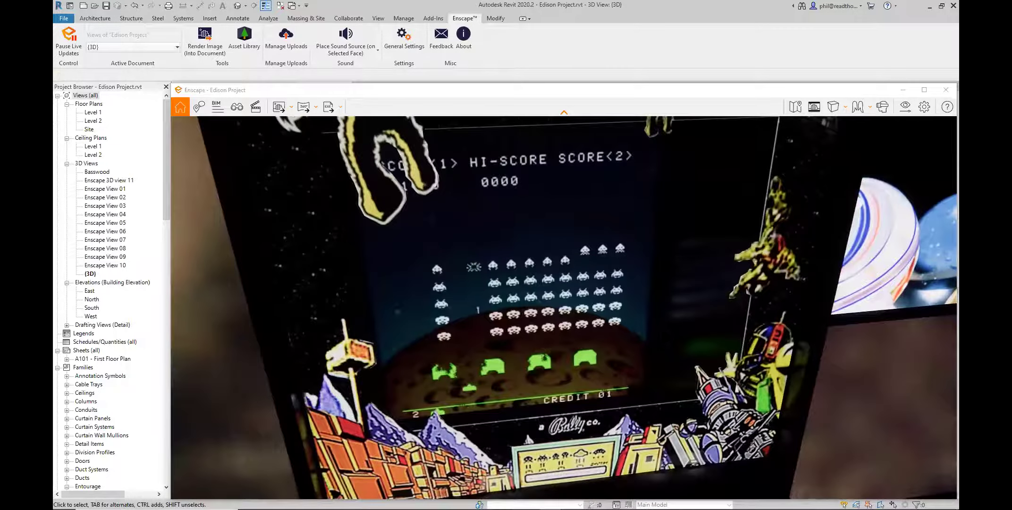
# Back away from the arcade cabinet and compare the cabinet, painting and neon sign under night and daytime lighting
pyautogui.moveTo(564, 306); pyautogui.dragTo(563, 213)
pyautogui.scroll(-3, 563, 307)
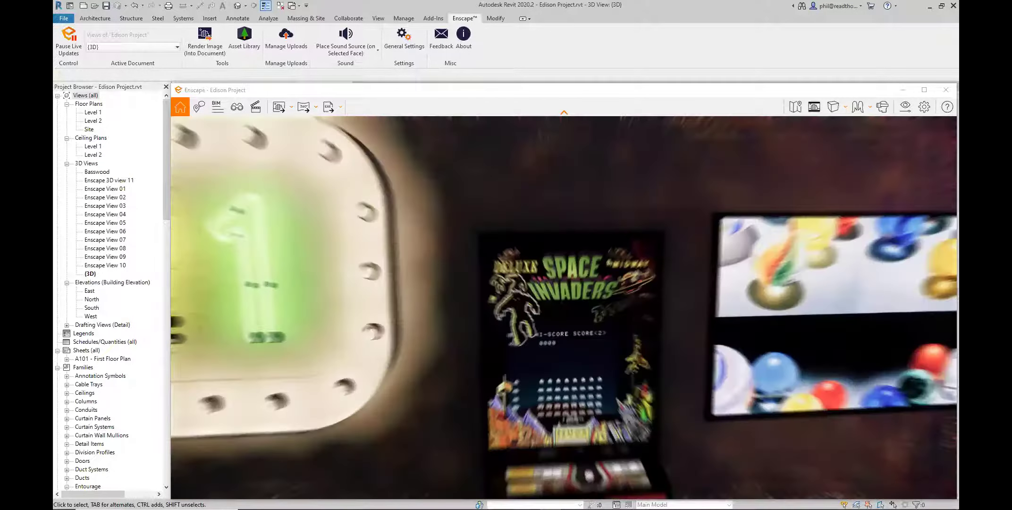
pyautogui.moveTo(563, 307); pyautogui.dragTo(651, 354)
pyautogui.scroll(-3, 651, 355)
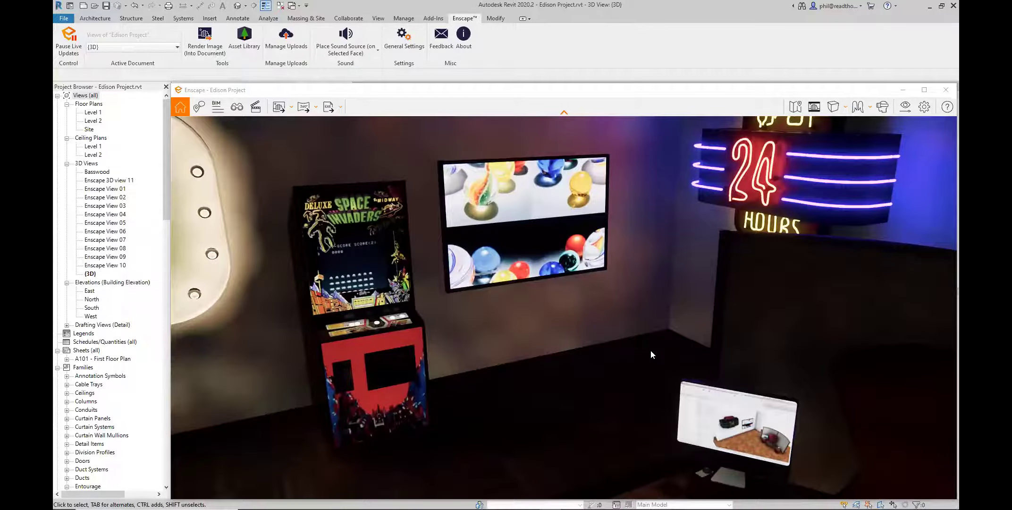
pyautogui.moveTo(596, 350)
pyautogui.keyDown('shift'); pyautogui.mouseDown(button='right')
pyautogui.moveTo(618, 350)
pyautogui.moveTo(612, 357)
pyautogui.mouseUp(button='right'); pyautogui.keyUp('shift')
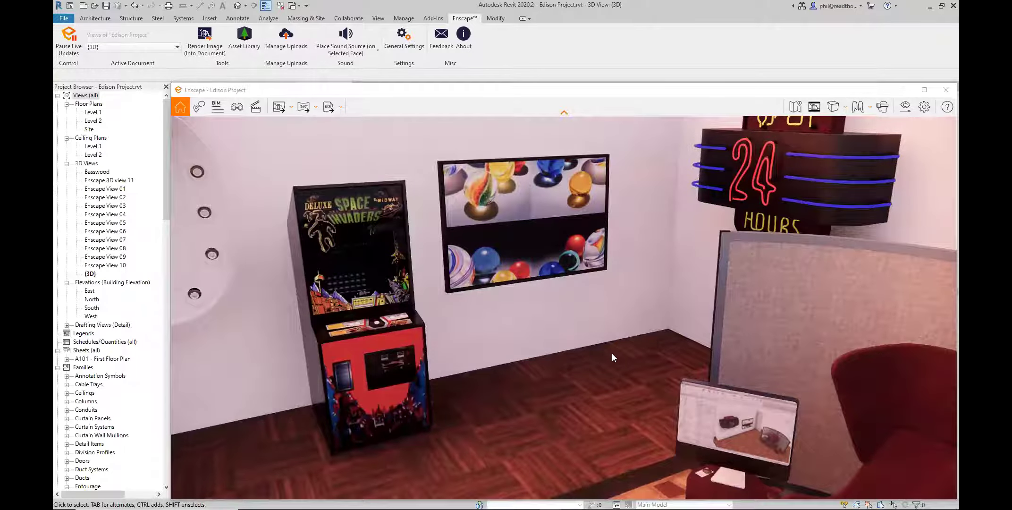
# Switch to Revit's 3D view, open the wall painting's family for editing and inspect it from the front in realistic shading
pyautogui.hotkey('alt', 'Tab')
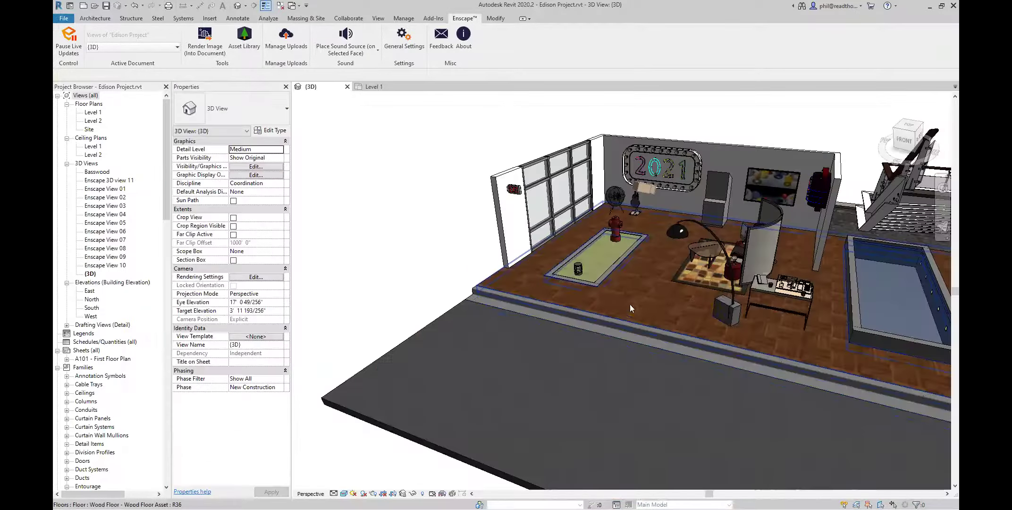
pyautogui.moveTo(709, 132); pyautogui.dragTo(838, 217)
pyautogui.keyDown('shift'); pyautogui.moveTo(586, 334); pyautogui.dragTo(627, 287, button='middle'); pyautogui.keyUp('shift')
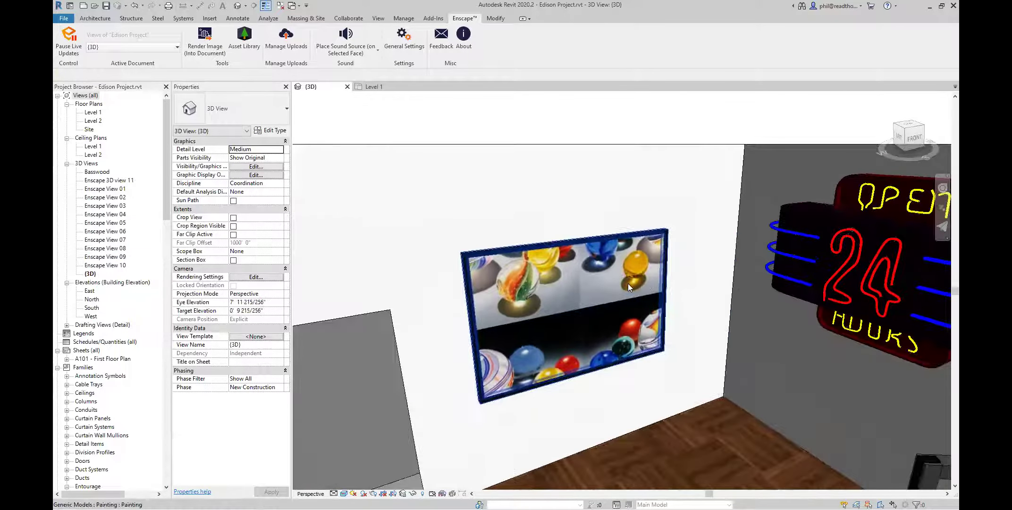
pyautogui.click(627, 287)
pyautogui.doubleClick(627, 287)
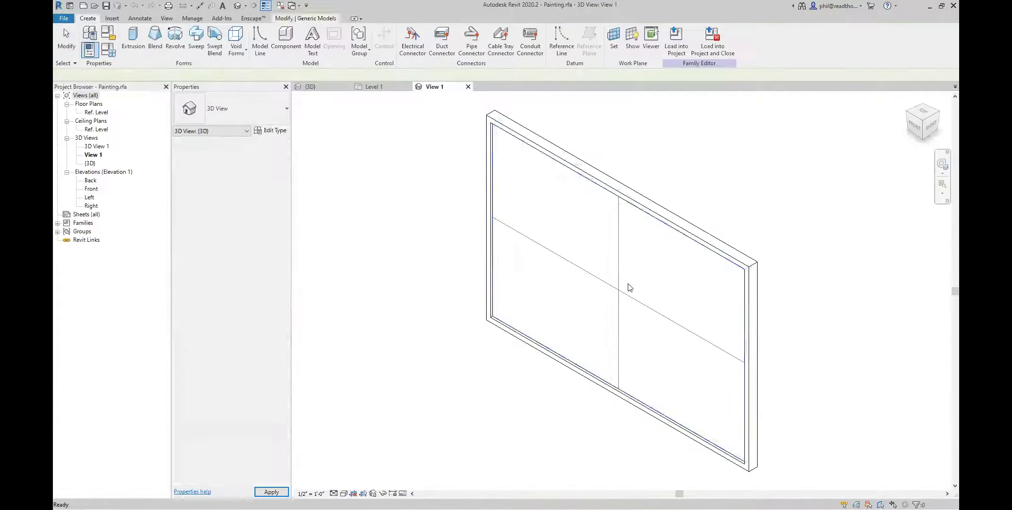
pyautogui.press('r')
pyautogui.press('r')
pyautogui.moveTo(477, 372)
pyautogui.keyDown('shift'); pyautogui.mouseDown(button='middle')
pyautogui.moveTo(567, 290)
pyautogui.moveTo(638, 315)
pyautogui.mouseUp(button='middle'); pyautogui.keyUp('shift')
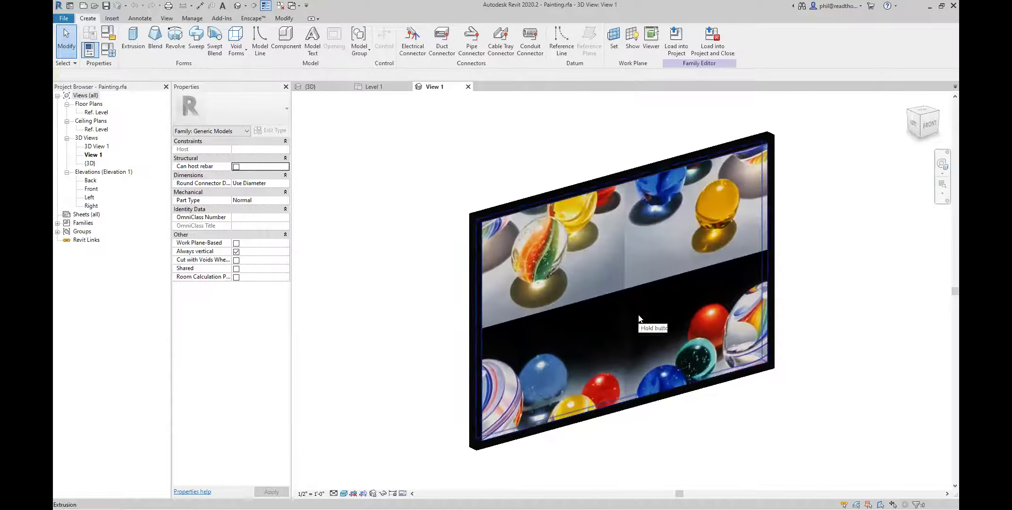
# Remove the paint from the painting's screen face and review the family's material and dimension parameters
pyautogui.click(279, 18)
pyautogui.click(203, 47)
pyautogui.click(215, 84)
pyautogui.click(649, 257)
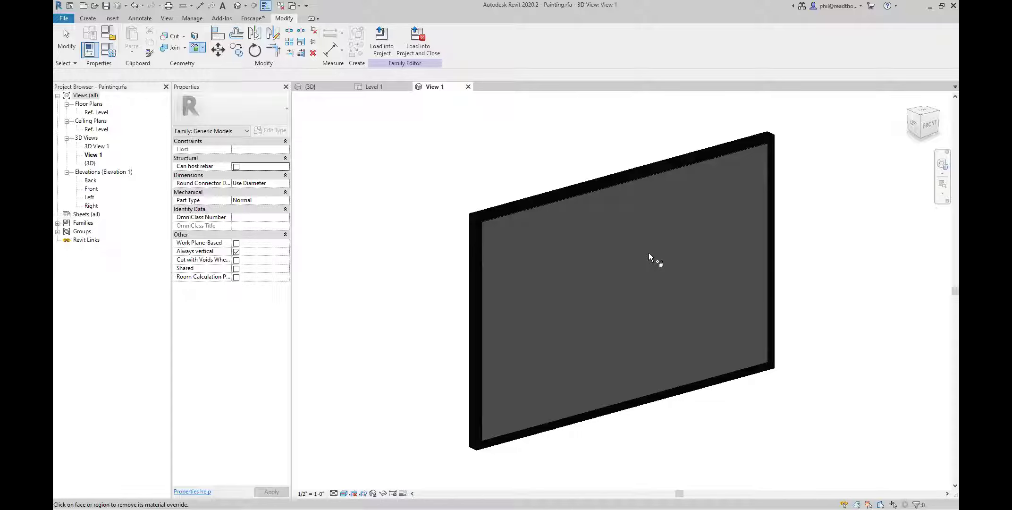
pyautogui.click(108, 49)
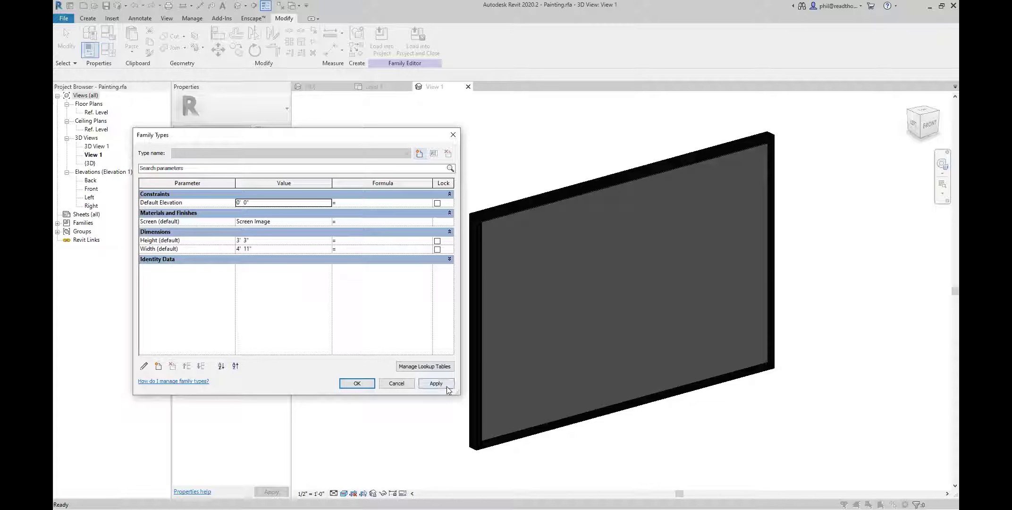
pyautogui.click(357, 382)
# Paint the picture face inside the frame with the Screen (param) material
pyautogui.click(202, 48)
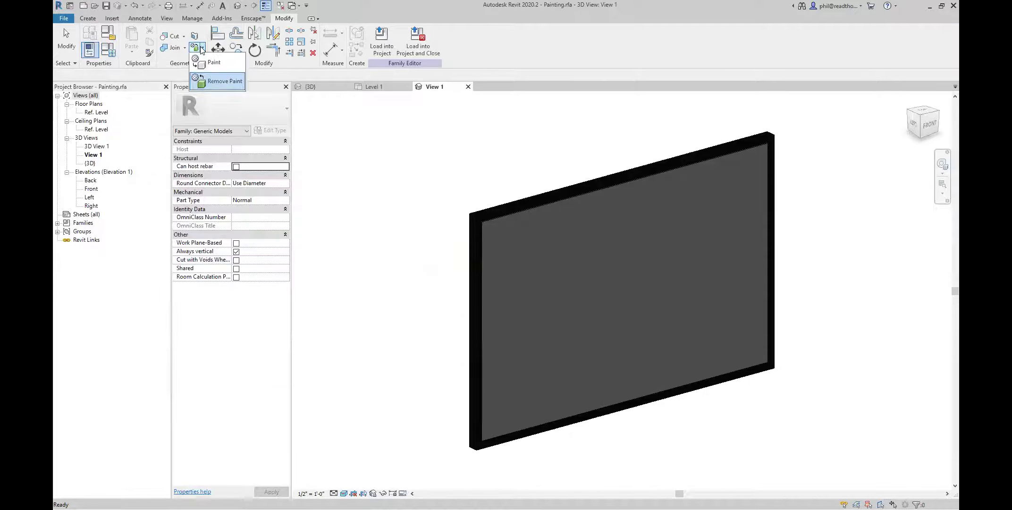
pyautogui.click(210, 64)
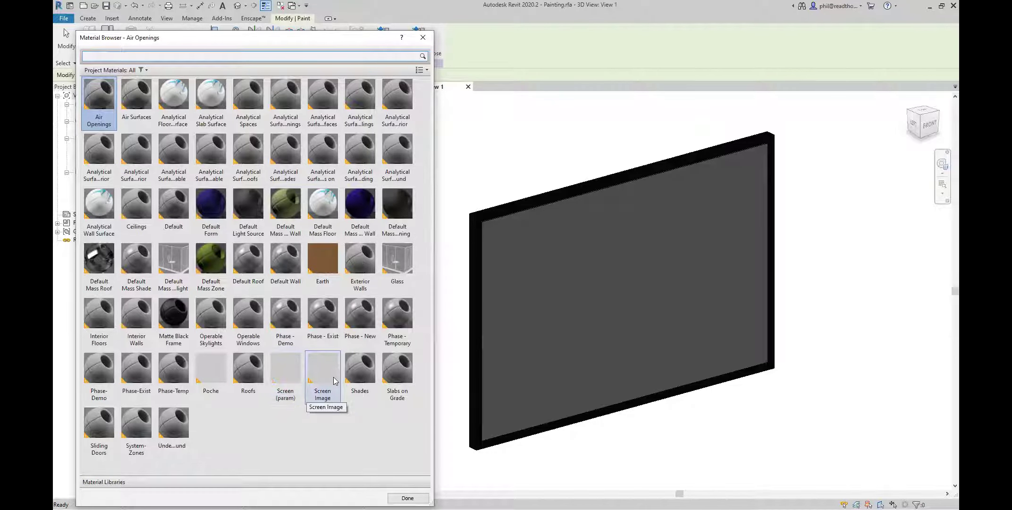
pyautogui.click(289, 384)
pyautogui.click(602, 302)
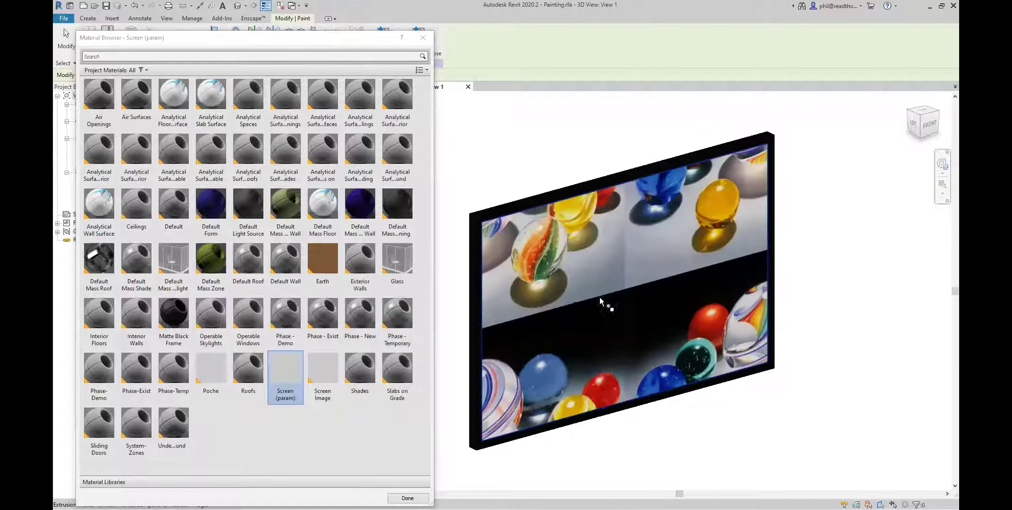
pyautogui.click(423, 37)
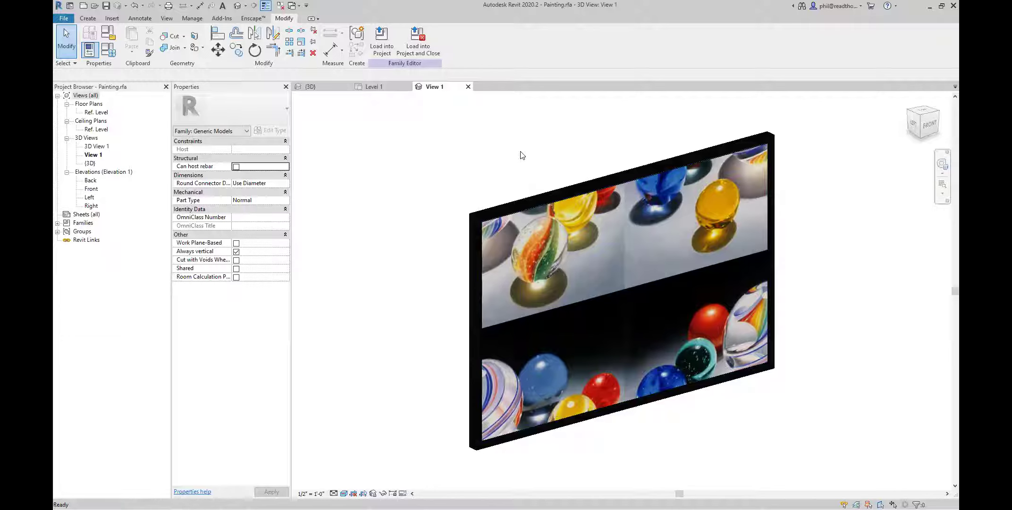
# Find the Screen Image material in the Material Browser and review its image and self-illumination appearance settings
pyautogui.press('m')
pyautogui.press('a')
pyautogui.press('t')
pyautogui.click(217, 114)
pyautogui.write('can')
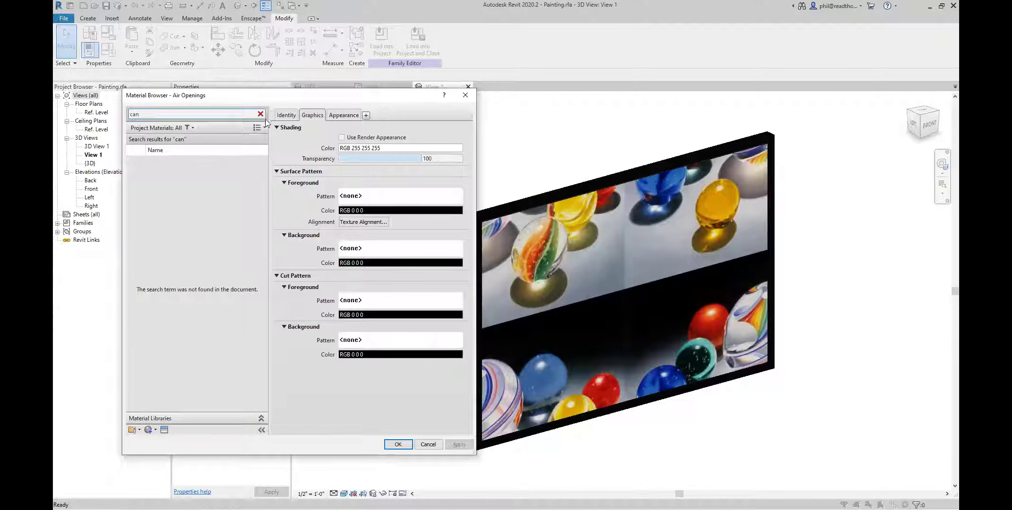
pyautogui.click(260, 113)
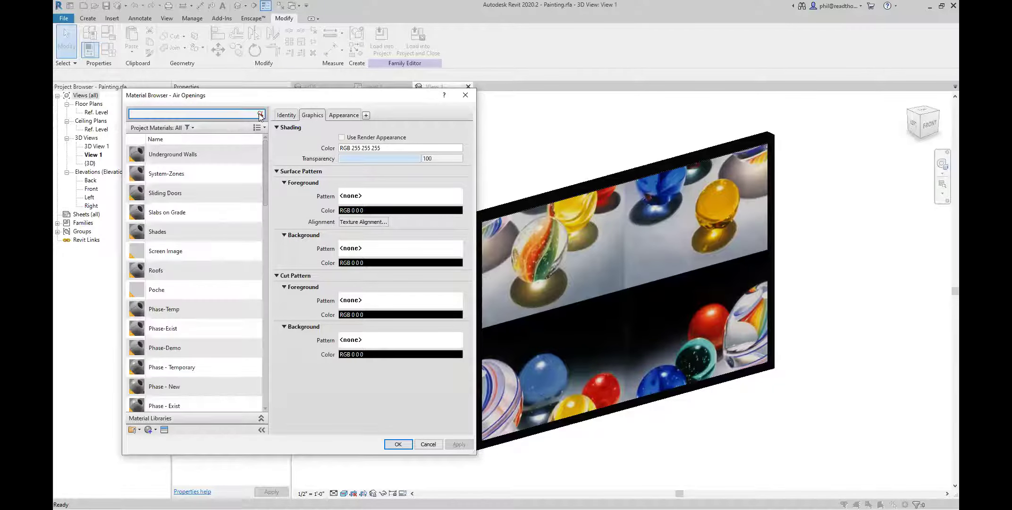
pyautogui.click(199, 251)
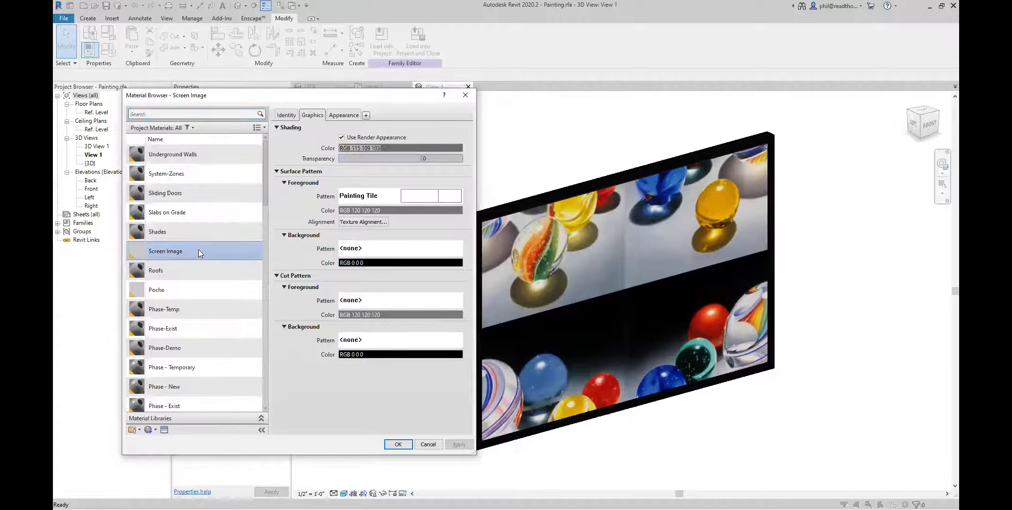
pyautogui.click(347, 115)
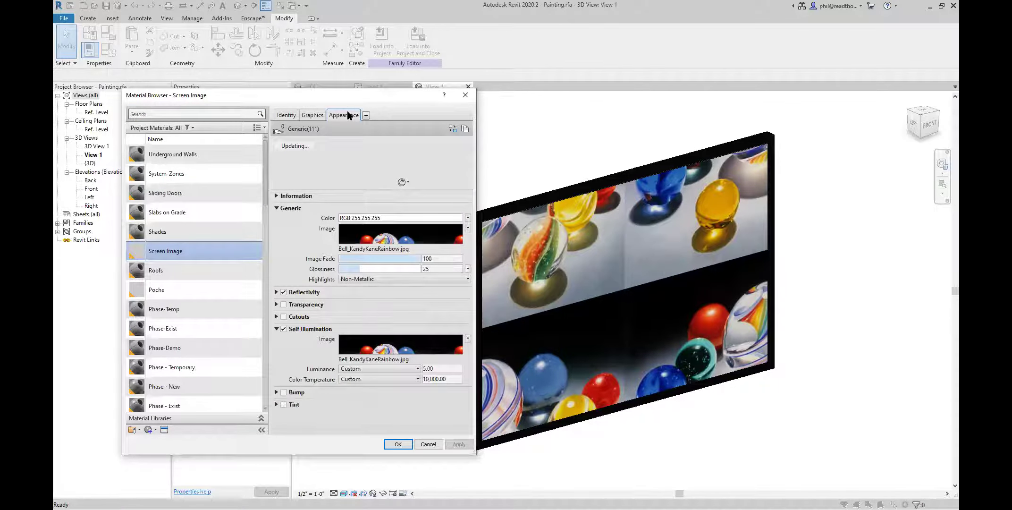
# Examine the sample size and offset of Bell_KandyKaneRainbow.jpg in the Texture Editor and compare with the painting in Enscape
pyautogui.click(390, 238)
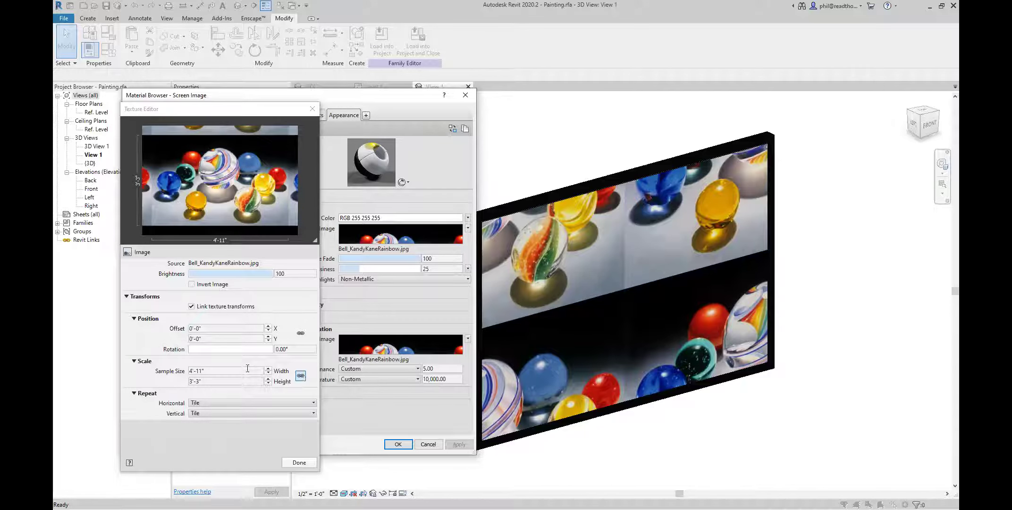
pyautogui.click(230, 381)
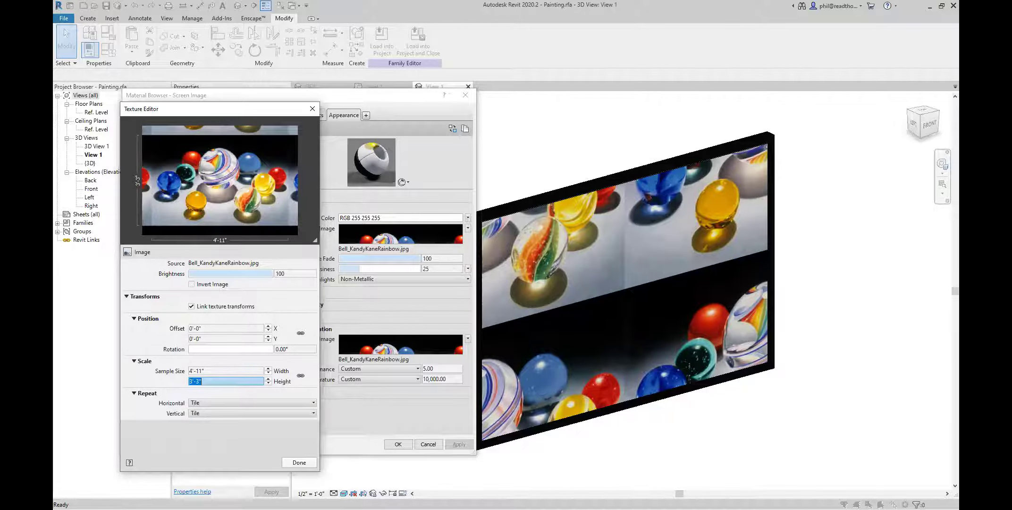
pyautogui.click(208, 328)
pyautogui.hotkey('alt', 'Tab')
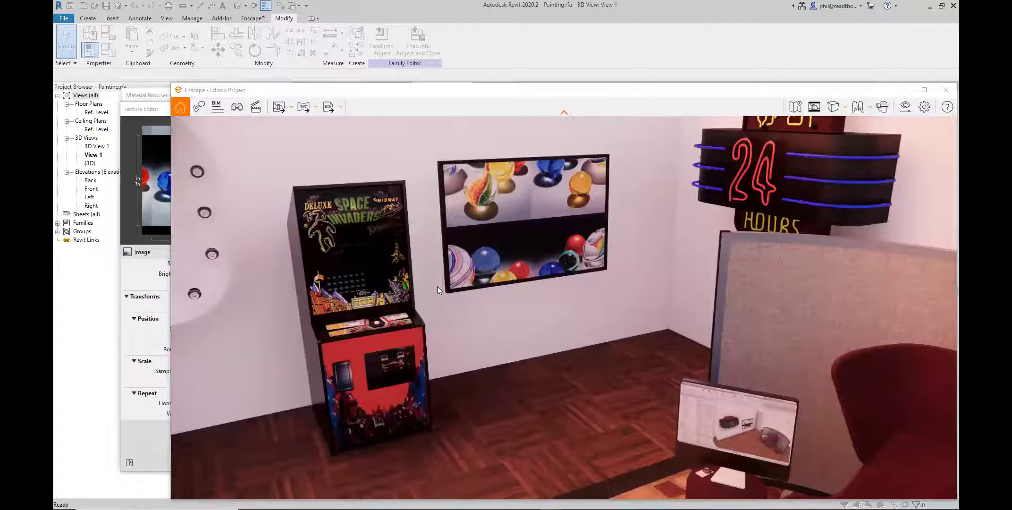
pyautogui.hotkey('alt', 'Tab')
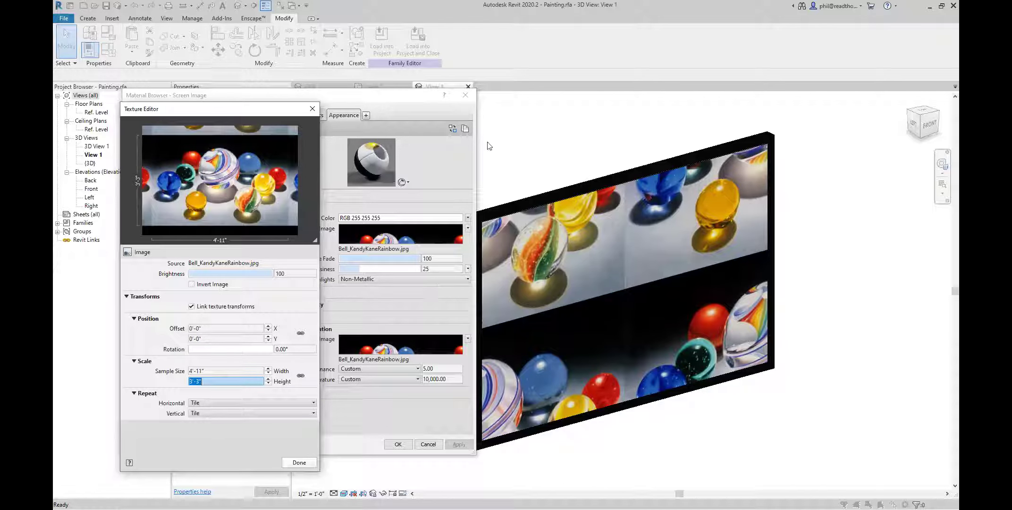
pyautogui.click(312, 108)
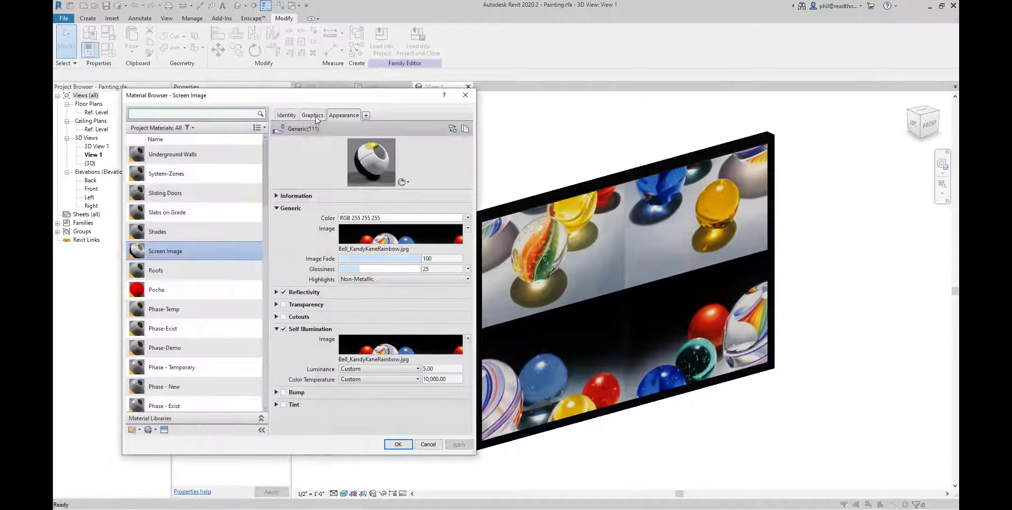
# Review the line spacing of the Painting Tile model pattern in Screen Image's surface pattern and accept all open dialogs
pyautogui.click(314, 116)
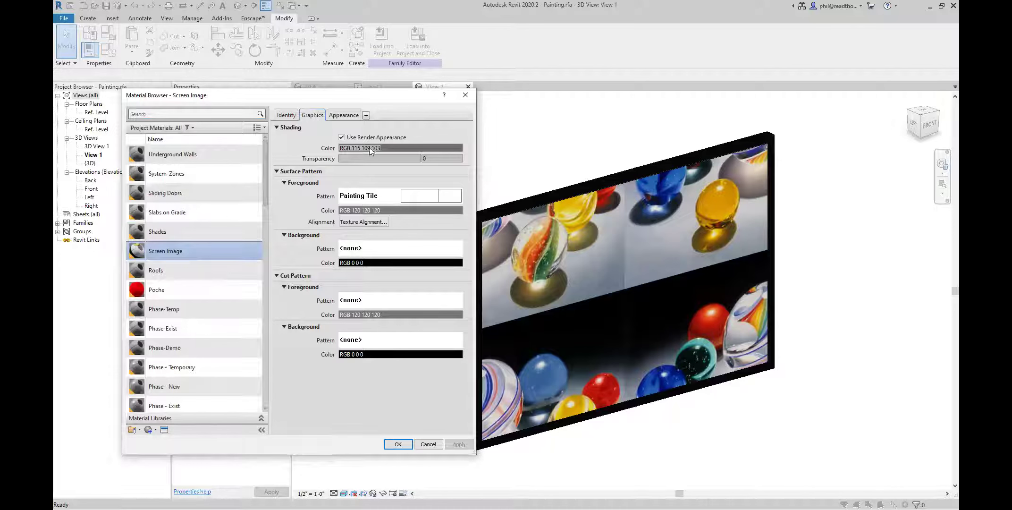
pyautogui.click(432, 196)
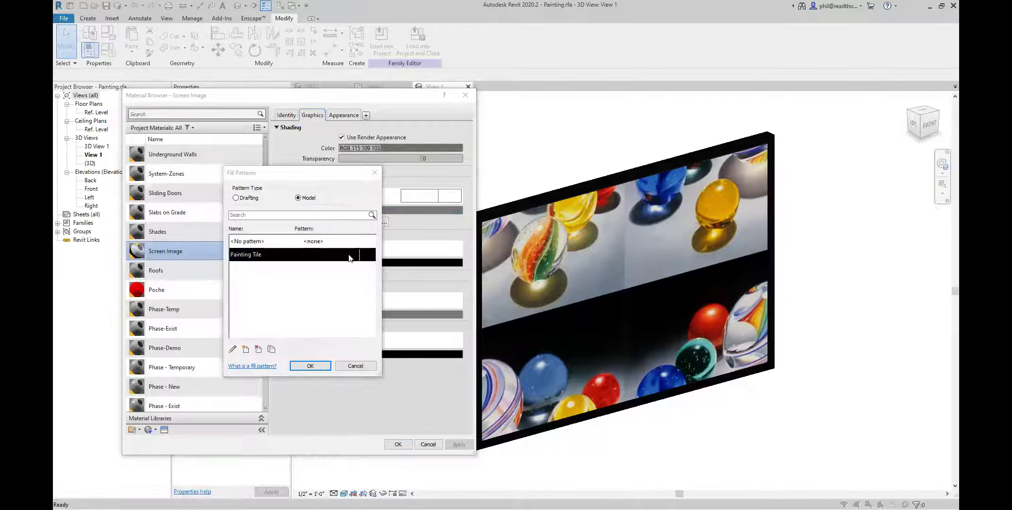
pyautogui.doubleClick(350, 254)
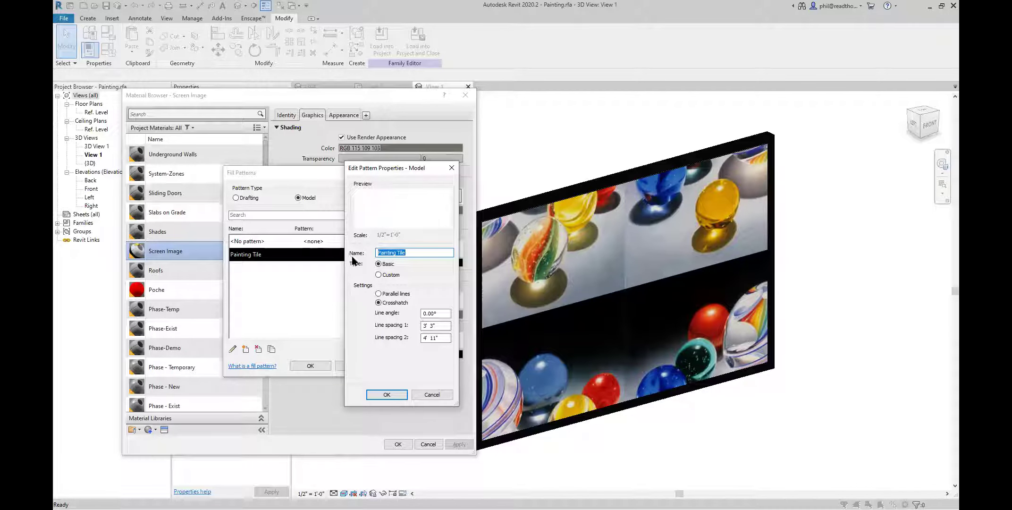
pyautogui.click(431, 314)
pyautogui.click(386, 394)
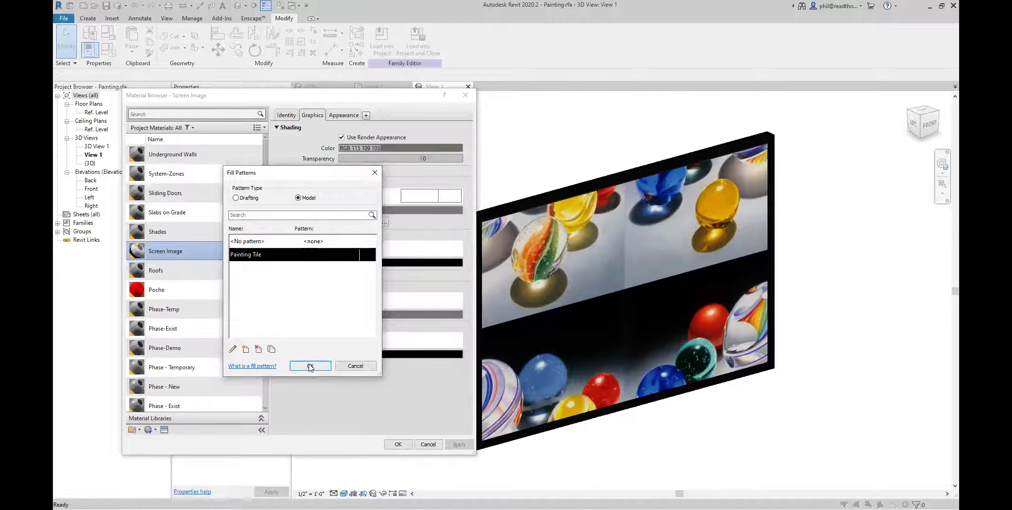
pyautogui.click(310, 365)
pyautogui.click(398, 444)
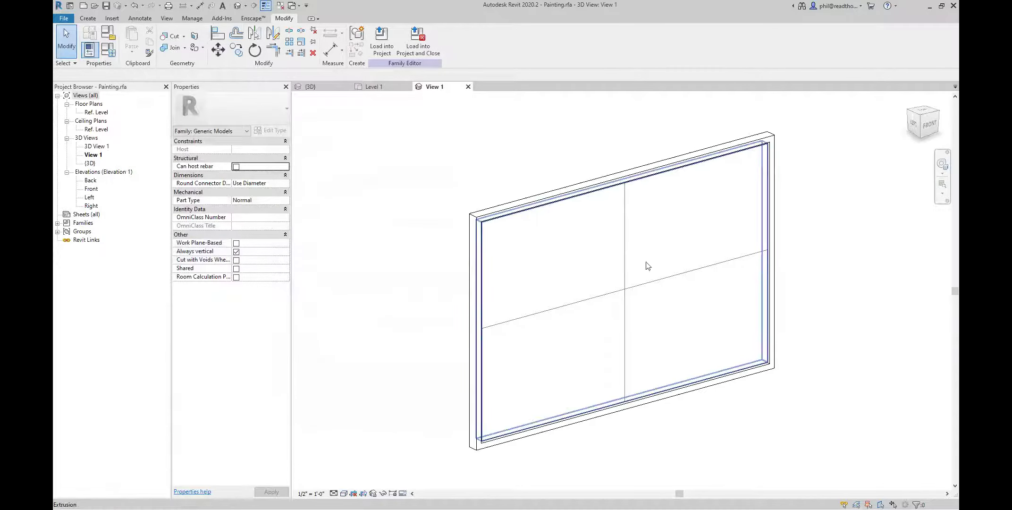
# Shift the screen's surface pattern, and align its pattern lines to the left and bottom reference planes in the Front elevation
pyautogui.moveTo(626, 252); pyautogui.dragTo(557, 289)
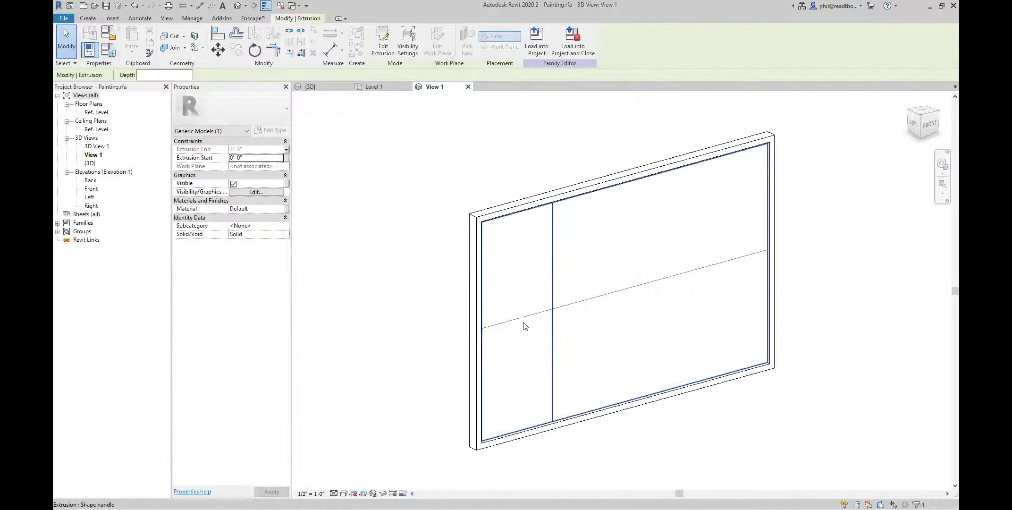
pyautogui.moveTo(525, 326); pyautogui.dragTo(517, 354)
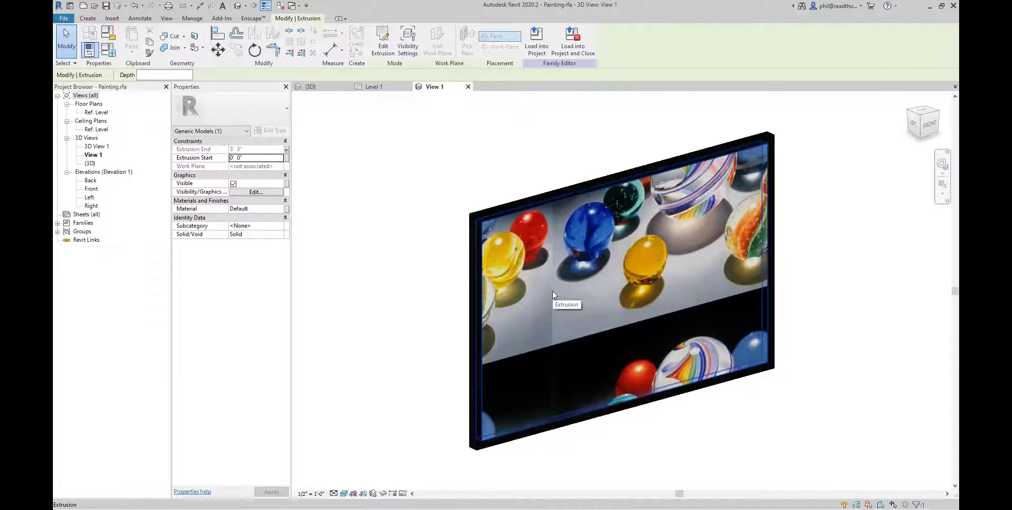
pyautogui.click(105, 112)
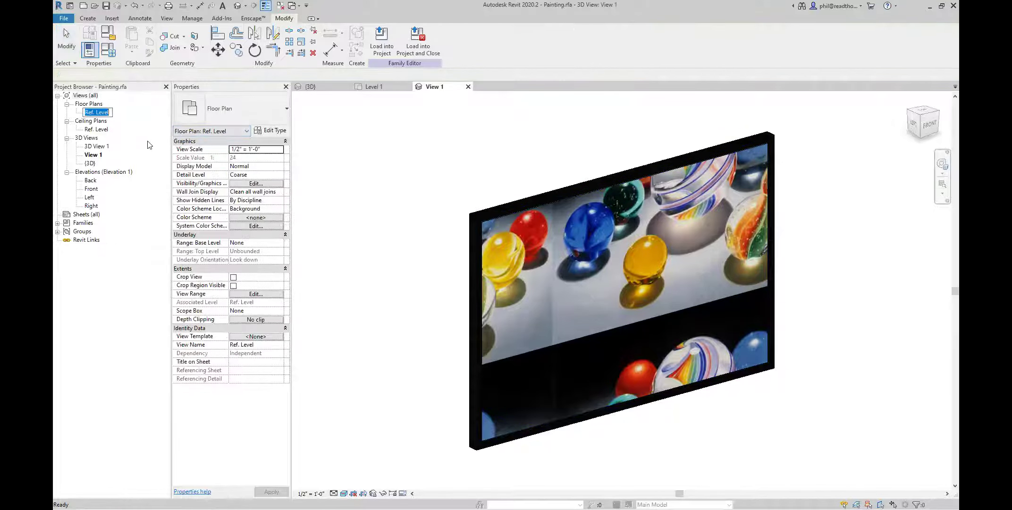
pyautogui.doubleClick(91, 188)
pyautogui.scroll(3, 473, 343)
pyautogui.moveTo(475, 344); pyautogui.dragTo(611, 332, button='middle')
pyautogui.press('a')
pyautogui.press('l')
pyautogui.click(418, 119)
pyautogui.click(494, 240)
pyautogui.click(386, 388)
pyautogui.click(455, 319)
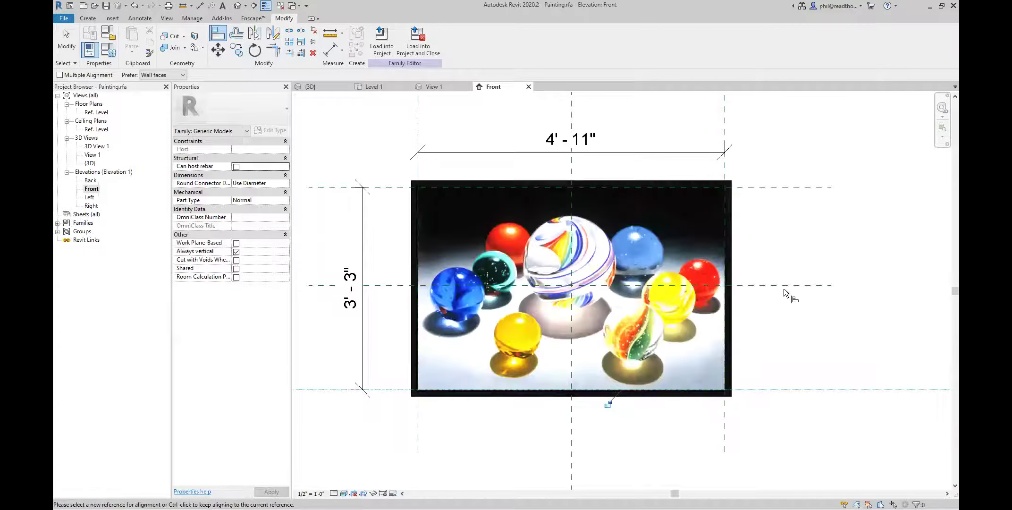
# Close the Painting family without saving its changes
pyautogui.hotkey('ctrl', 'w')
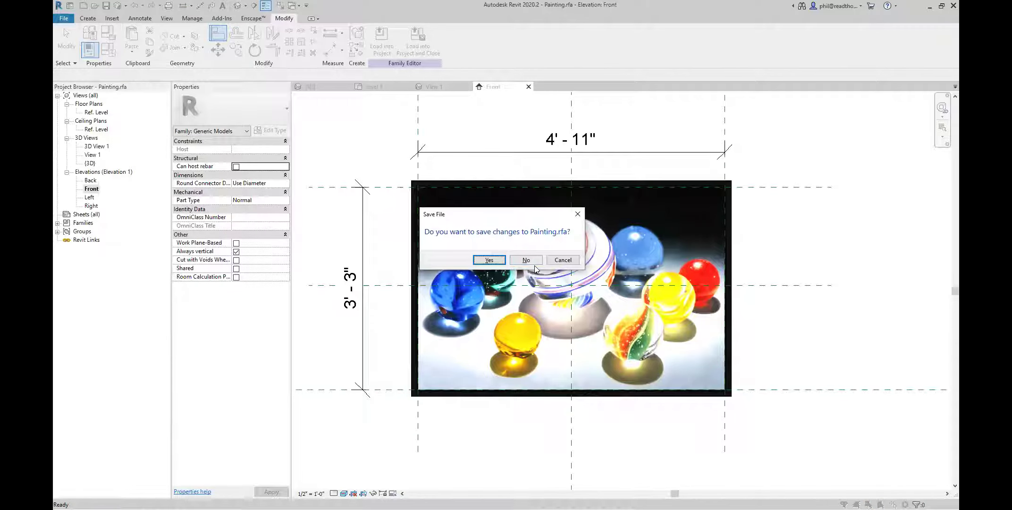
pyautogui.click(533, 263)
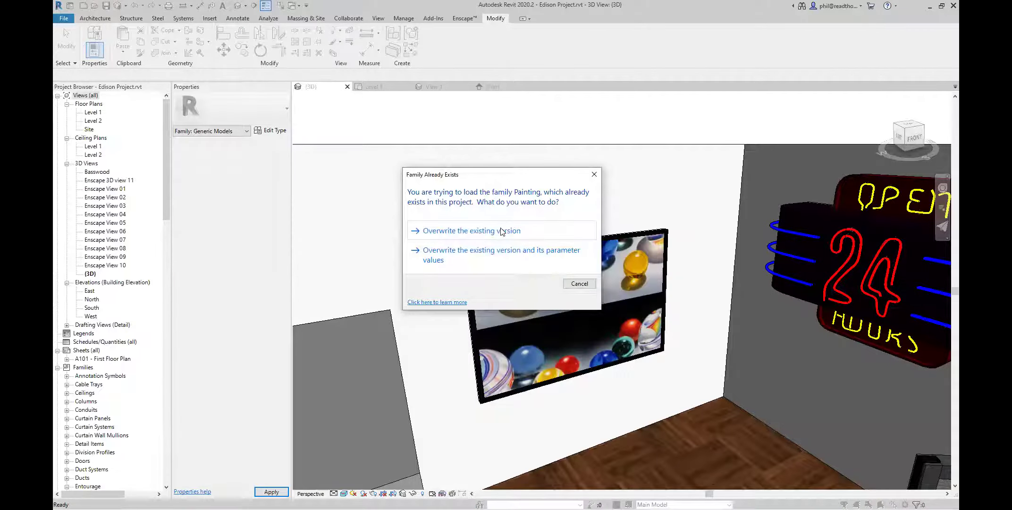
# Examine how the marbles image fits the painting in Enscape, and return to the Revit 3D view
pyautogui.click(502, 232)
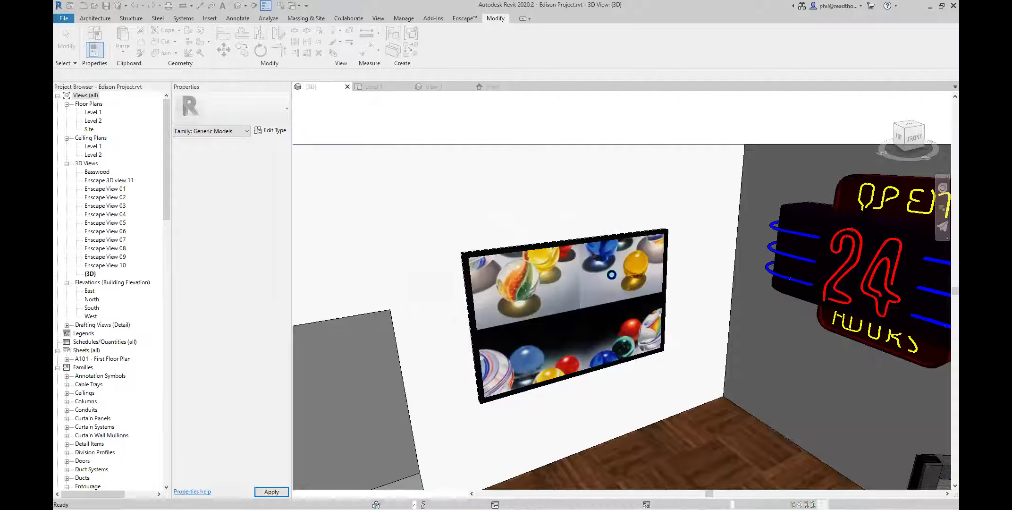
pyautogui.hotkey('alt', 'Tab')
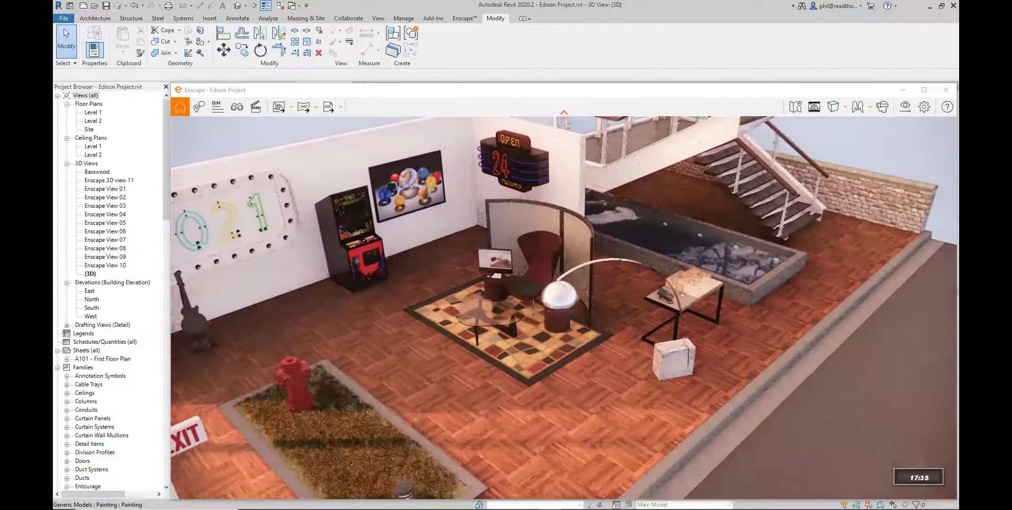
pyautogui.moveTo(524, 252)
pyautogui.keyDown('shift'); pyautogui.mouseDown(button='right')
pyautogui.moveTo(490, 252)
pyautogui.moveTo(525, 252)
pyautogui.mouseUp(button='right'); pyautogui.keyUp('shift')
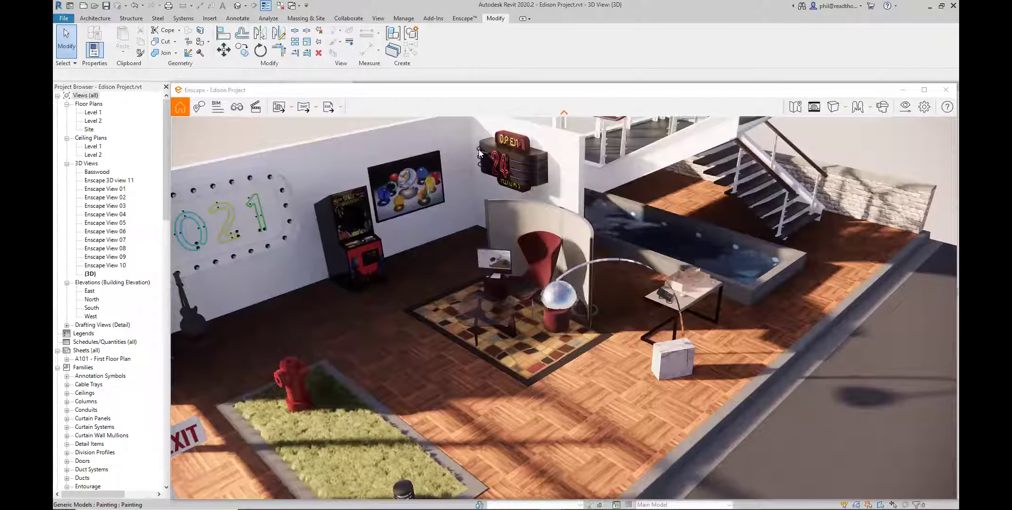
pyautogui.click(485, 59)
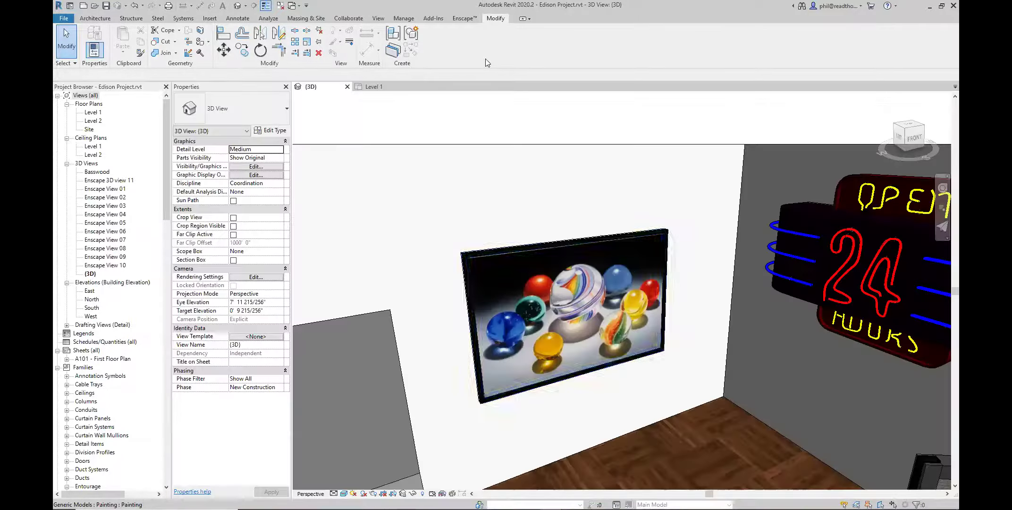
# Select the painting and review the image and self-illumination settings in its Screen Image material's appearance
pyautogui.click(592, 301)
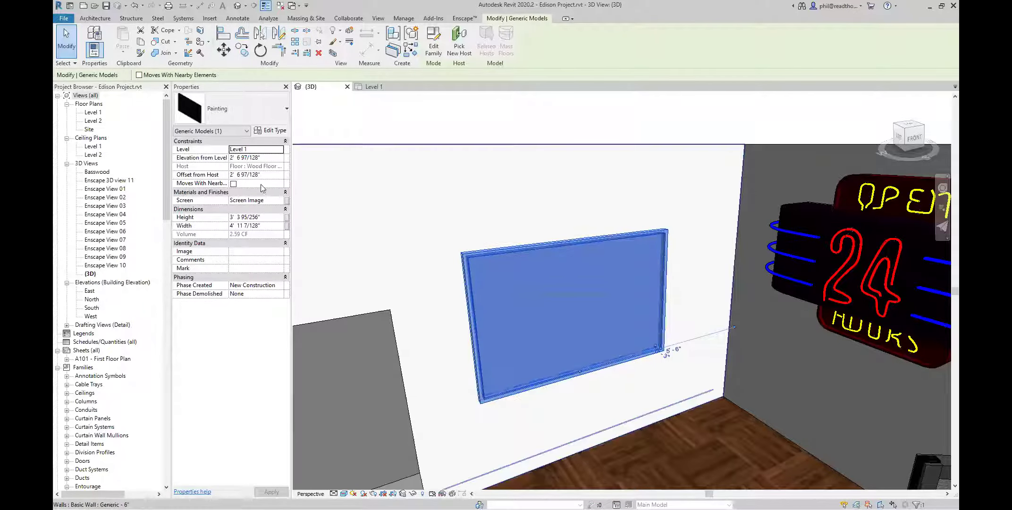
pyautogui.click(281, 201)
pyautogui.click(281, 201)
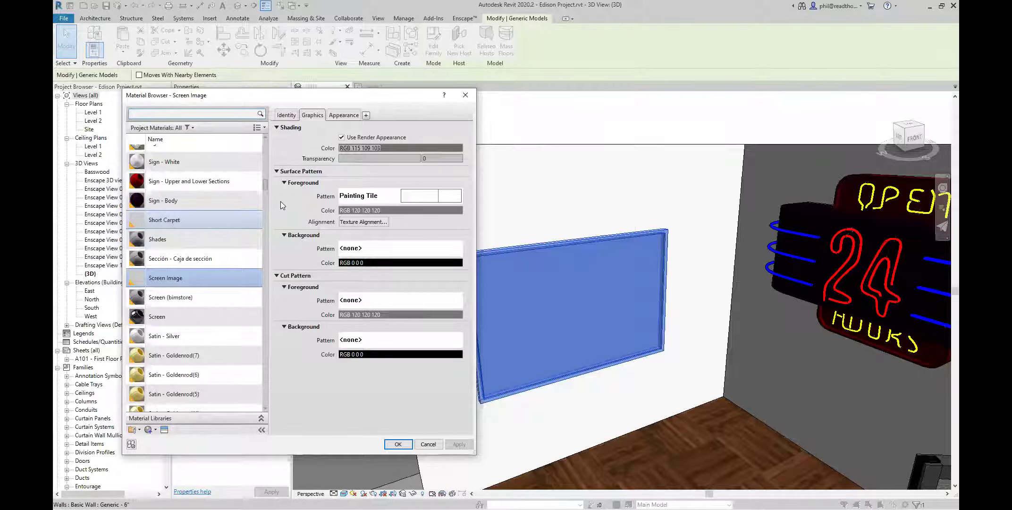
pyautogui.click(343, 114)
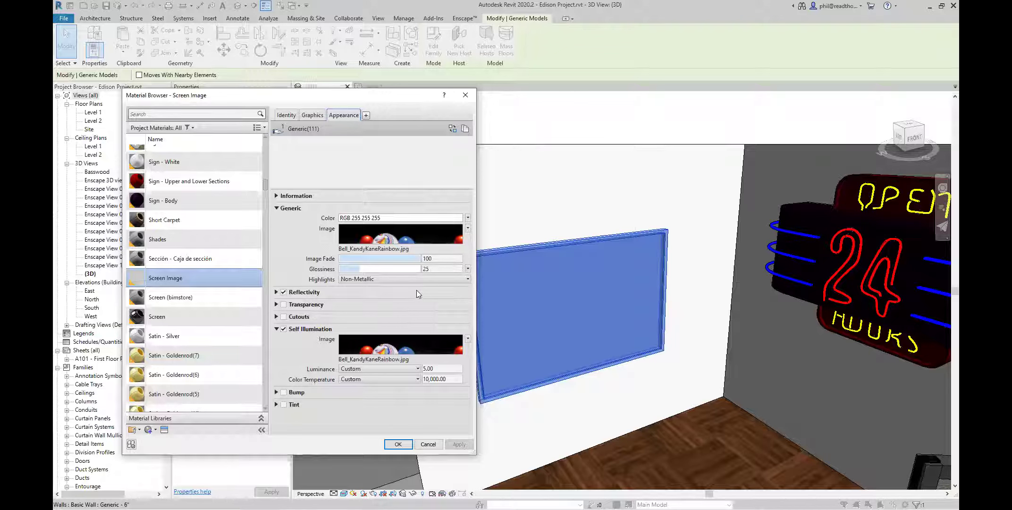
pyautogui.moveTo(402, 239)
# Switch to Enscape, set the time of day to about 05:47, and move closer to the painting
pyautogui.hotkey('alt', 'Tab')
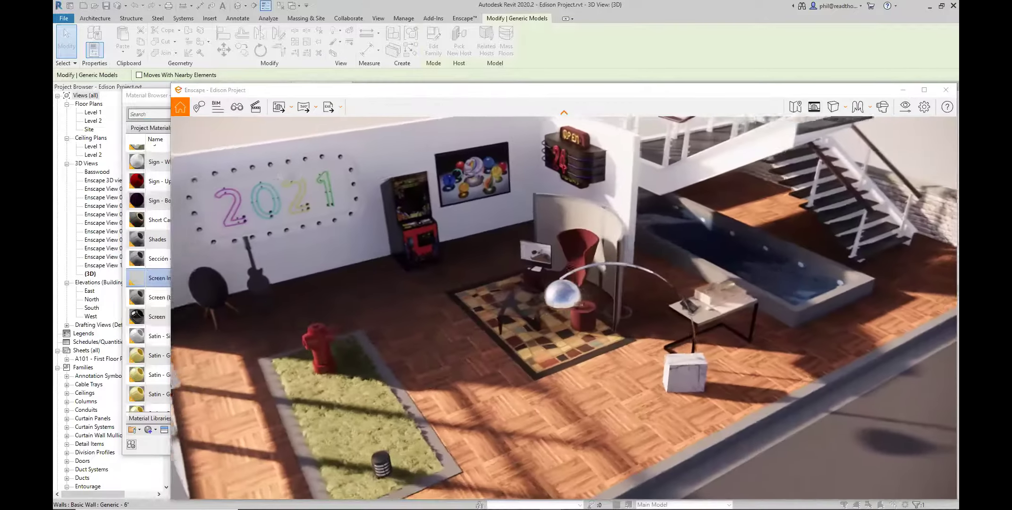
pyautogui.press('u')
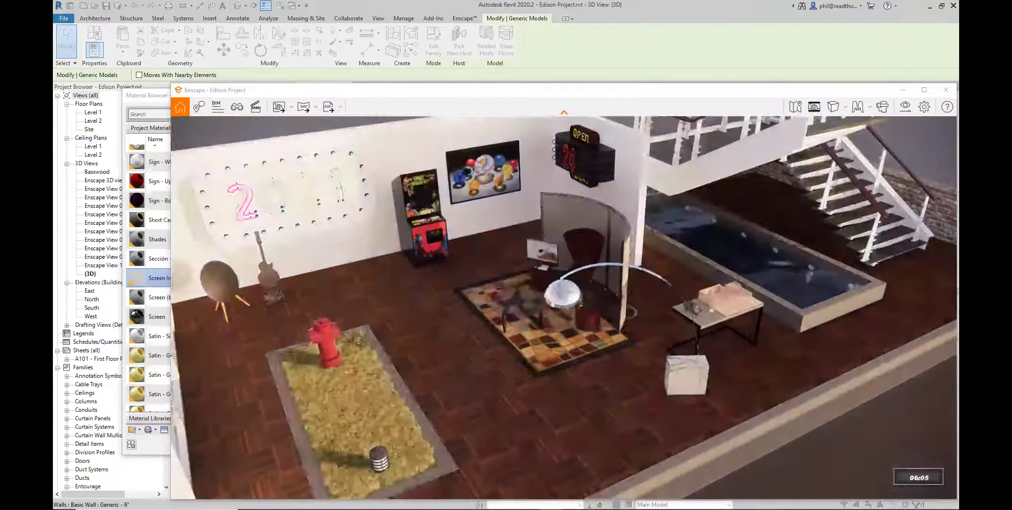
pyautogui.press('u')
pyautogui.press('w')
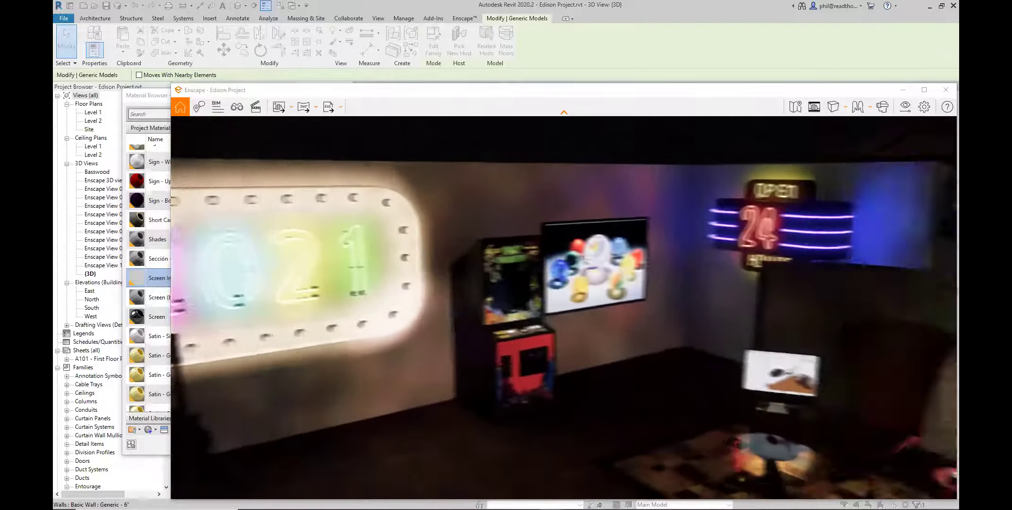
pyautogui.keyDown('shift'); pyautogui.moveTo(670, 277); pyautogui.dragTo(750, 277, button='right'); pyautogui.keyUp('shift')
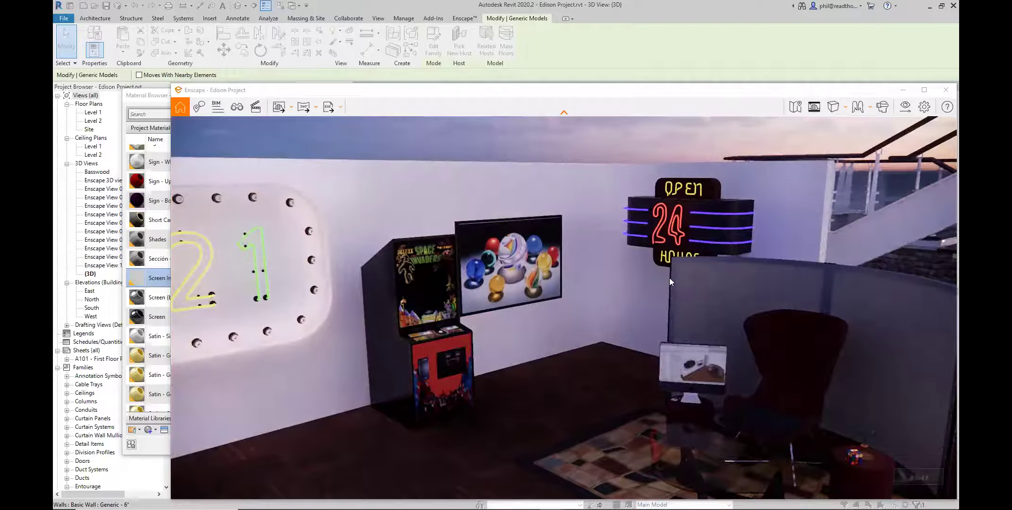
# Return to Revit and review the [video:<path>|<X>|<Y>|<rotation>] syntax in the Keywords of Screen Image's identity data
pyautogui.hotkey('alt', 'Tab')
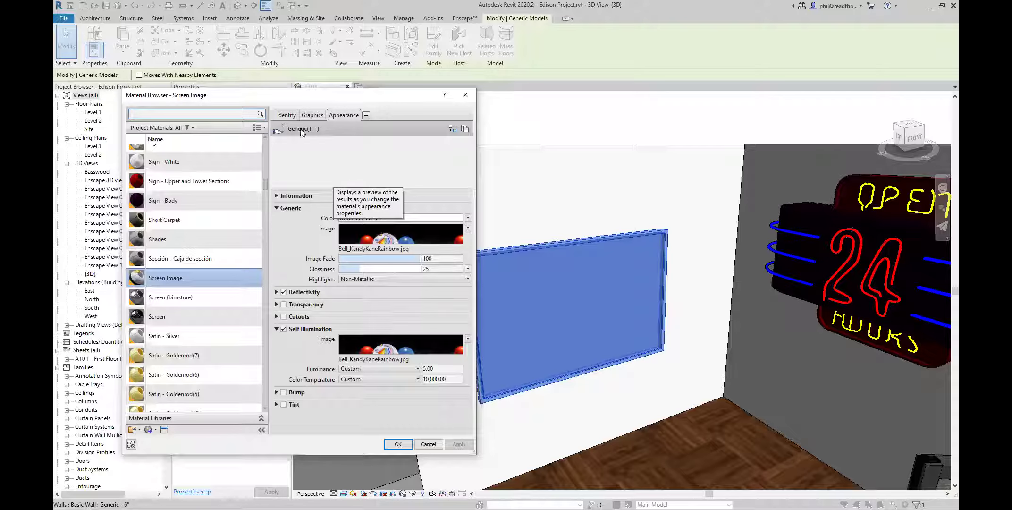
pyautogui.click(286, 114)
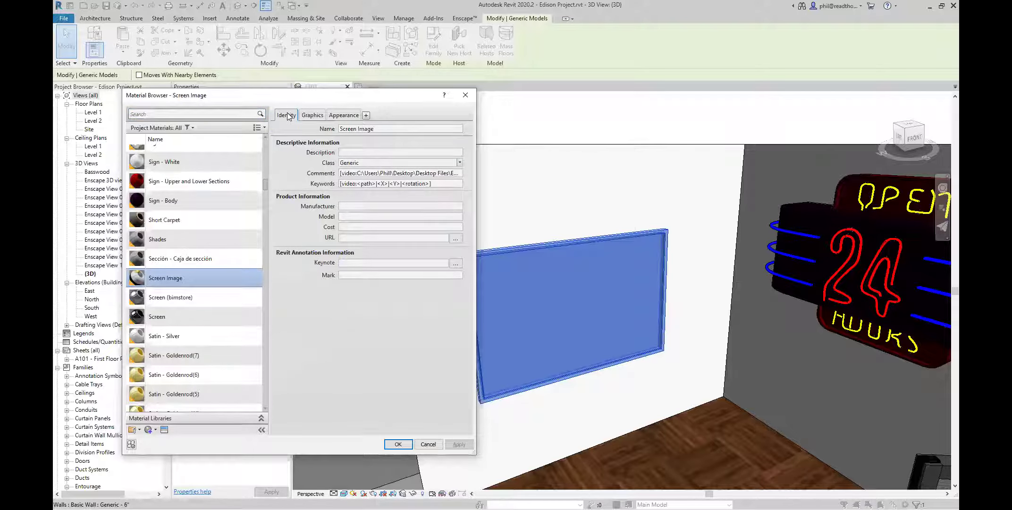
pyautogui.click(455, 184)
pyautogui.moveTo(455, 185); pyautogui.dragTo(329, 212)
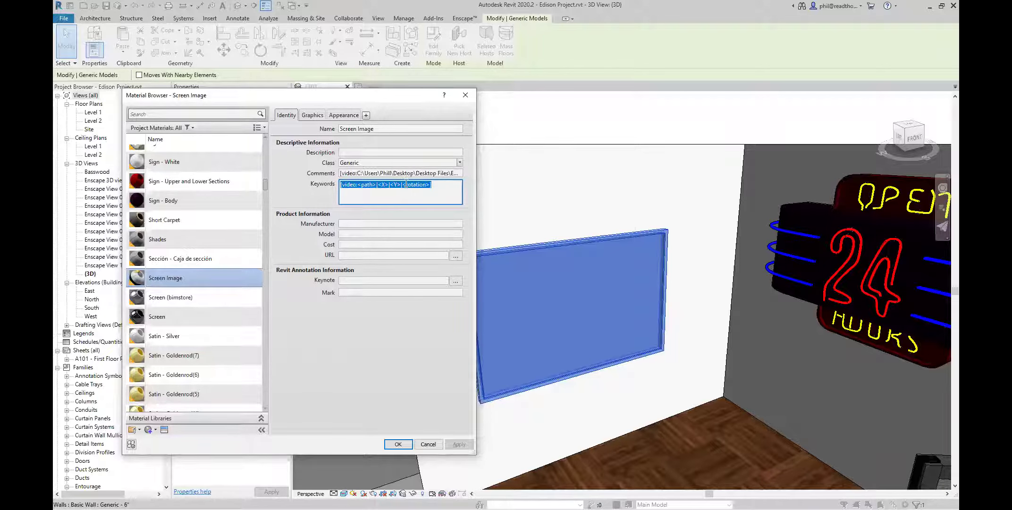
pyautogui.click(436, 184)
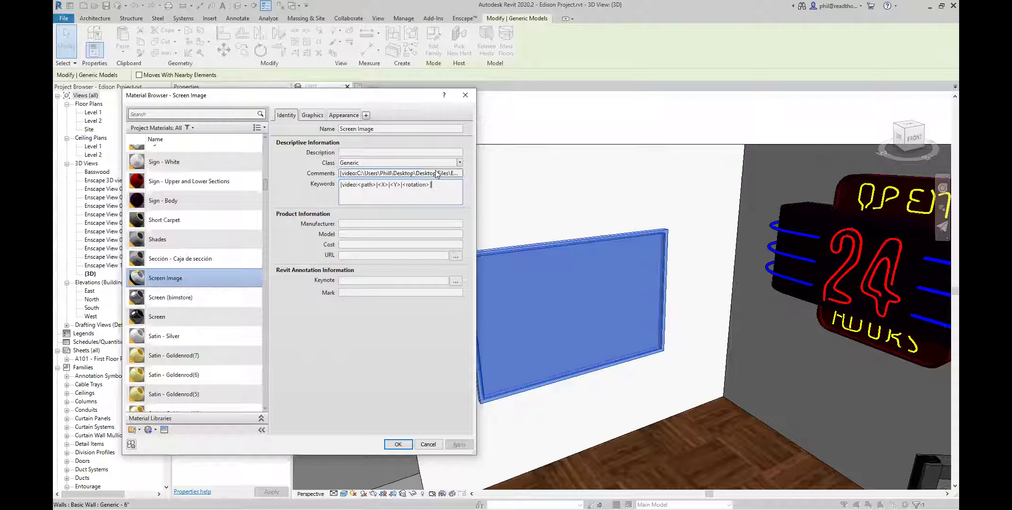
pyautogui.moveTo(436, 184); pyautogui.dragTo(336, 183)
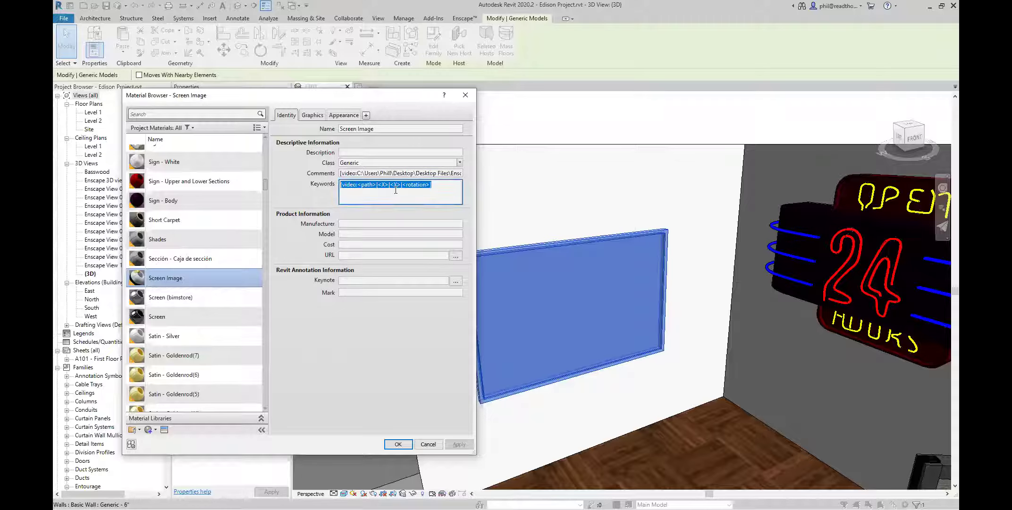
# Copy the Rick and Morty.mp4 video tag with |4.92|3.25|0 from Screen Image's Comments into its Description, and accept the material change
pyautogui.click(403, 175)
pyautogui.moveTo(417, 189); pyautogui.dragTo(324, 199)
pyautogui.hotkey('ctrl', 'c')
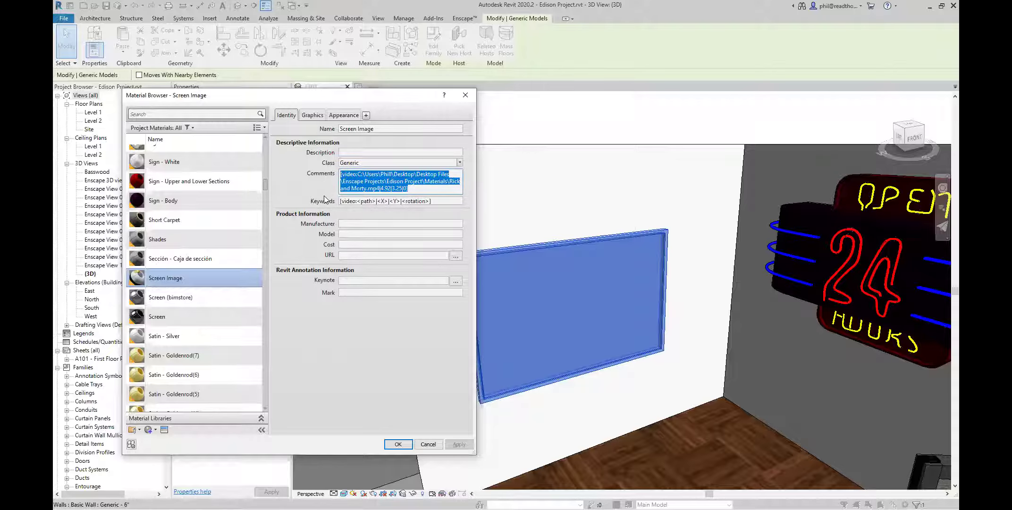
pyautogui.click(366, 153)
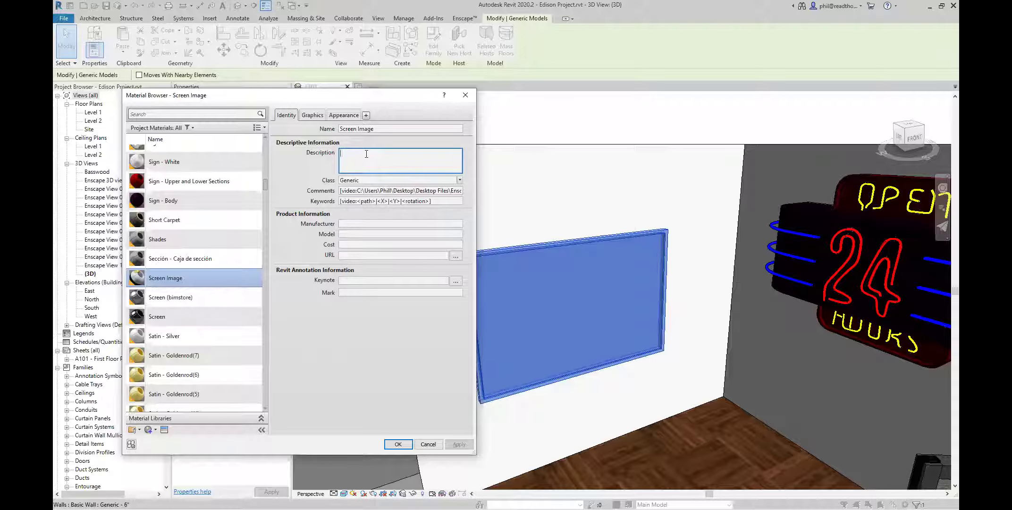
pyautogui.hotkey('ctrl', 'v')
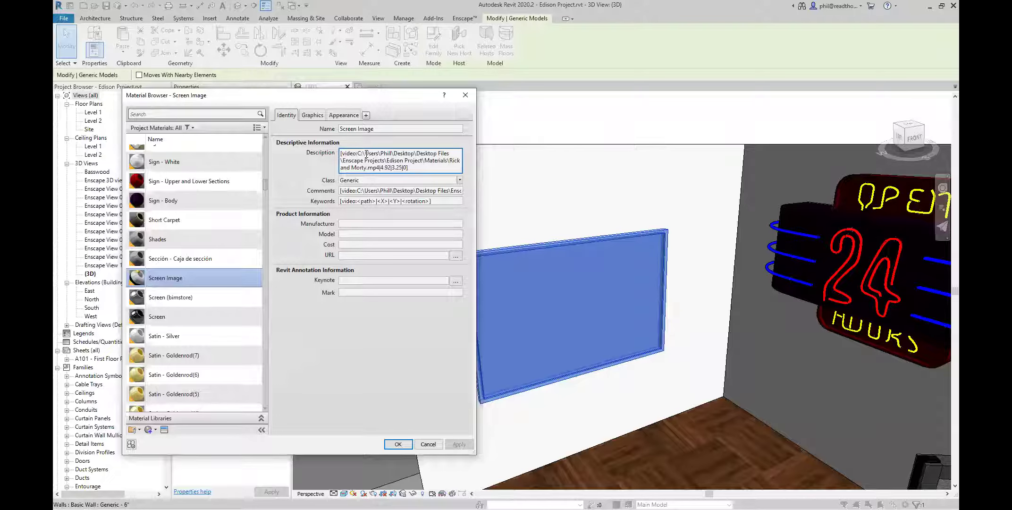
pyautogui.click(459, 444)
pyautogui.click(399, 444)
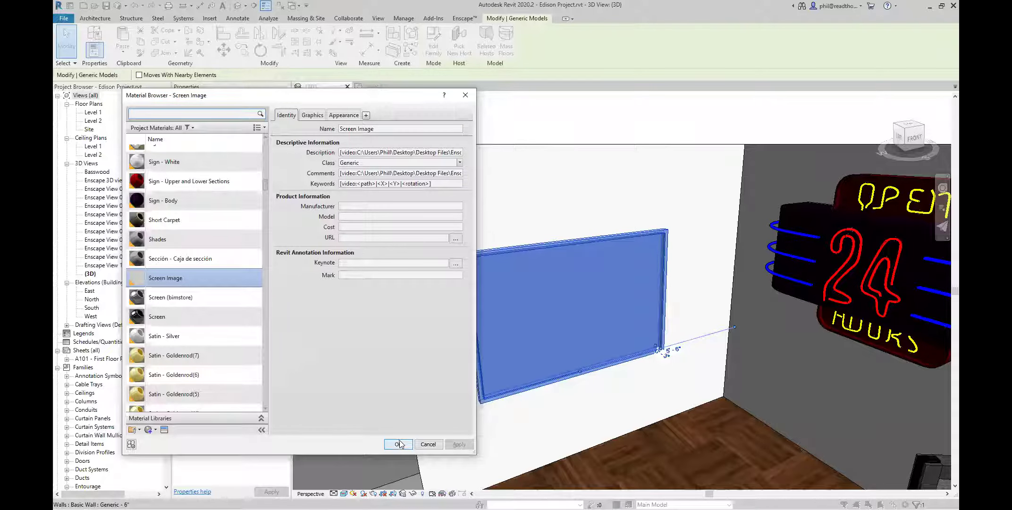
pyautogui.click(398, 445)
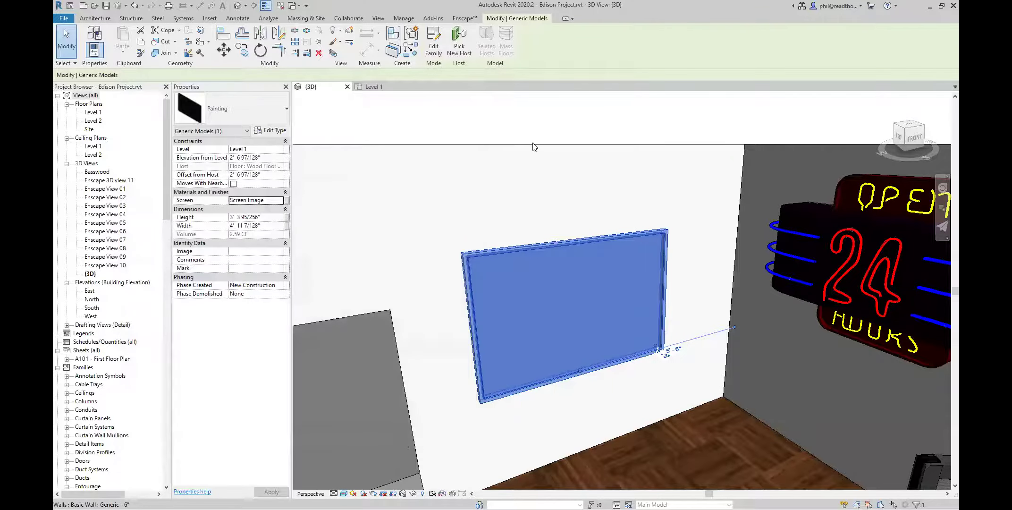
# Deselect the painting and watch its video texture play in Enscape, both close up and from farther back
pyautogui.click(551, 122)
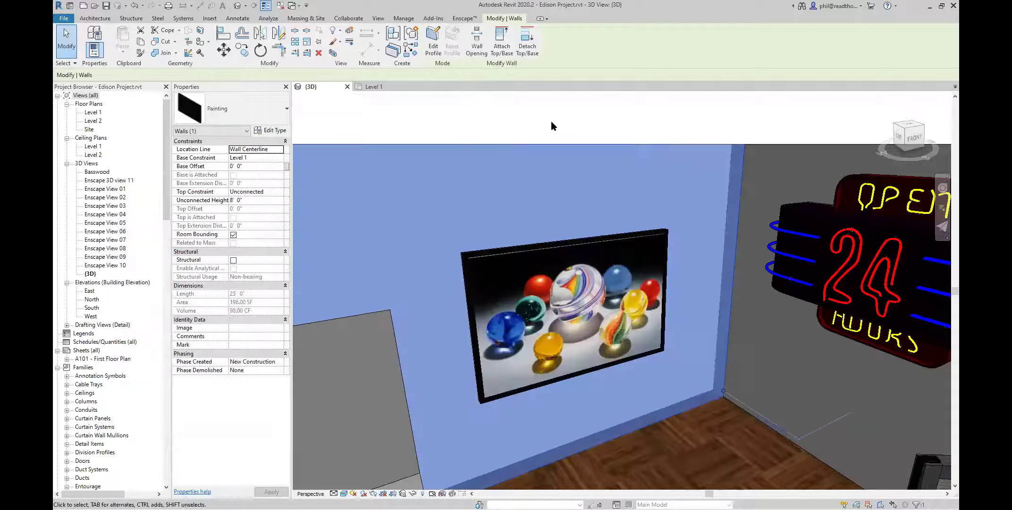
pyautogui.hotkey('alt', 'Tab')
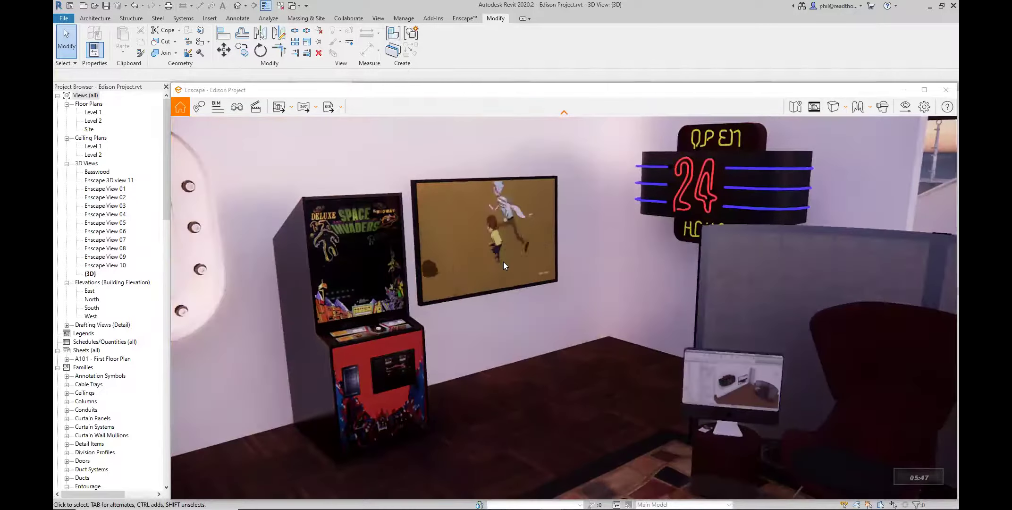
pyautogui.moveTo(503, 262)
pyautogui.keyDown('shift'); pyautogui.mouseDown(button='right')
pyautogui.moveTo(525, 262)
pyautogui.moveTo(510, 239)
pyautogui.moveTo(488, 240)
pyautogui.mouseUp(button='right'); pyautogui.keyUp('shift')
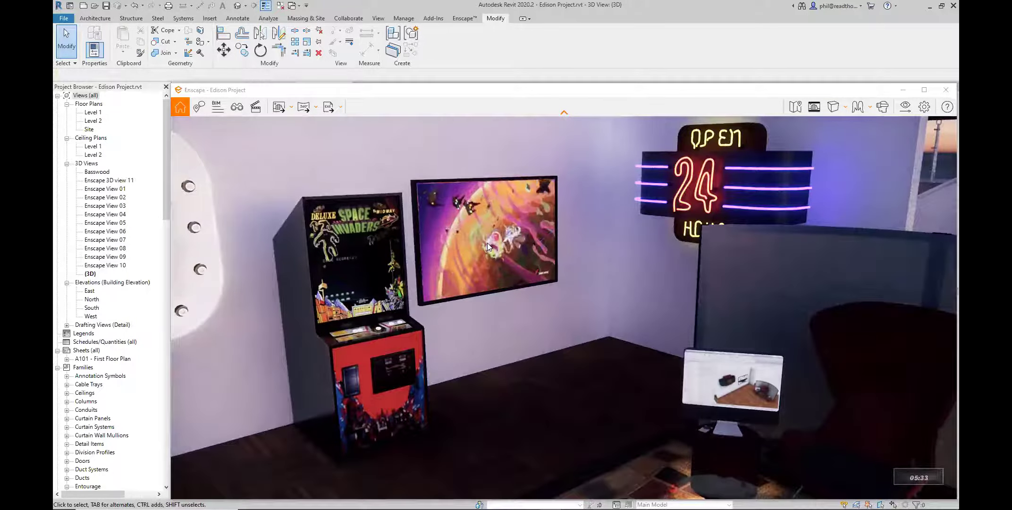
pyautogui.scroll(-3, 487, 243)
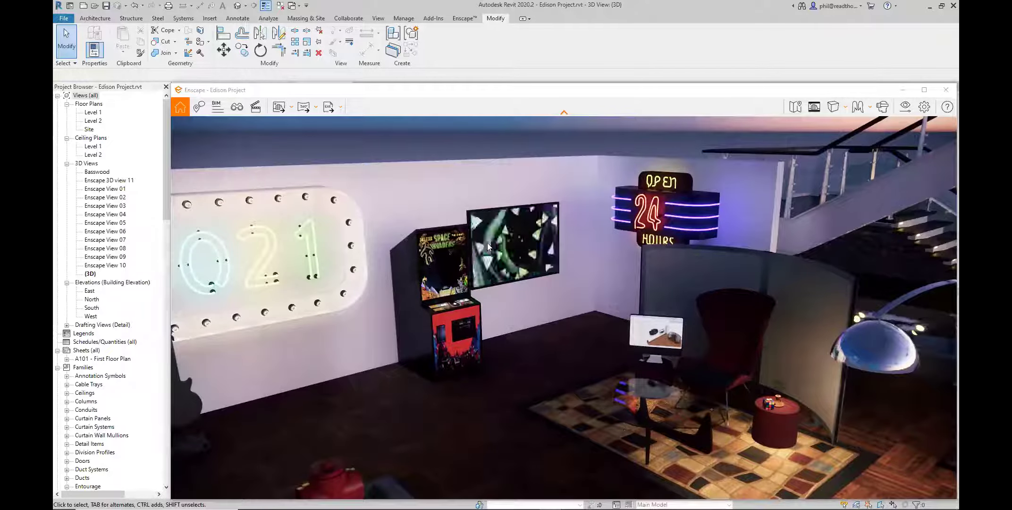
pyautogui.moveTo(487, 243)
pyautogui.mouseDown()
pyautogui.moveTo(500, 251)
pyautogui.moveTo(604, 236)
pyautogui.moveTo(533, 222)
pyautogui.moveTo(501, 253)
pyautogui.mouseUp()
pyautogui.press('w')
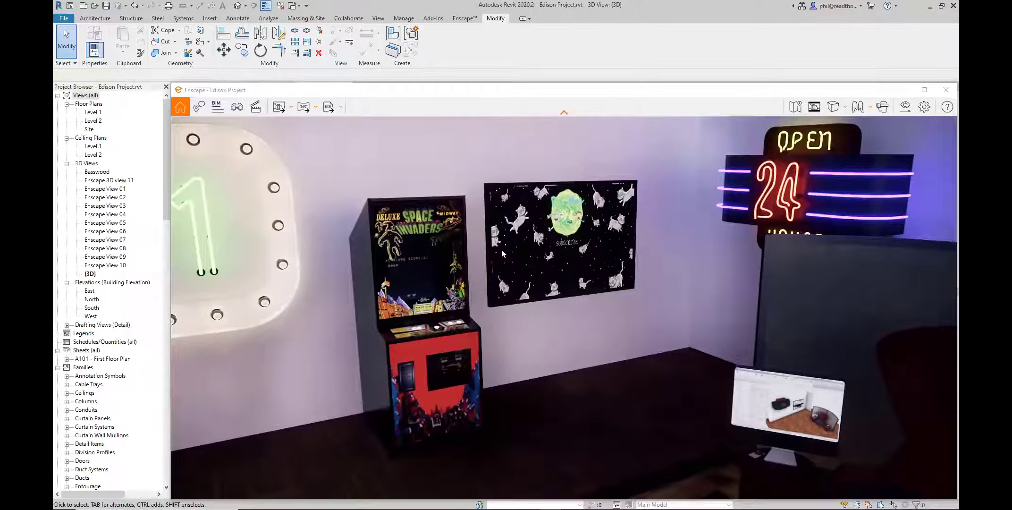
# Examine the Space Invaders arcade machine's video screen up close in Enscape
pyautogui.moveTo(501, 249); pyautogui.dragTo(514, 279)
pyautogui.press('w')
pyautogui.press('s')
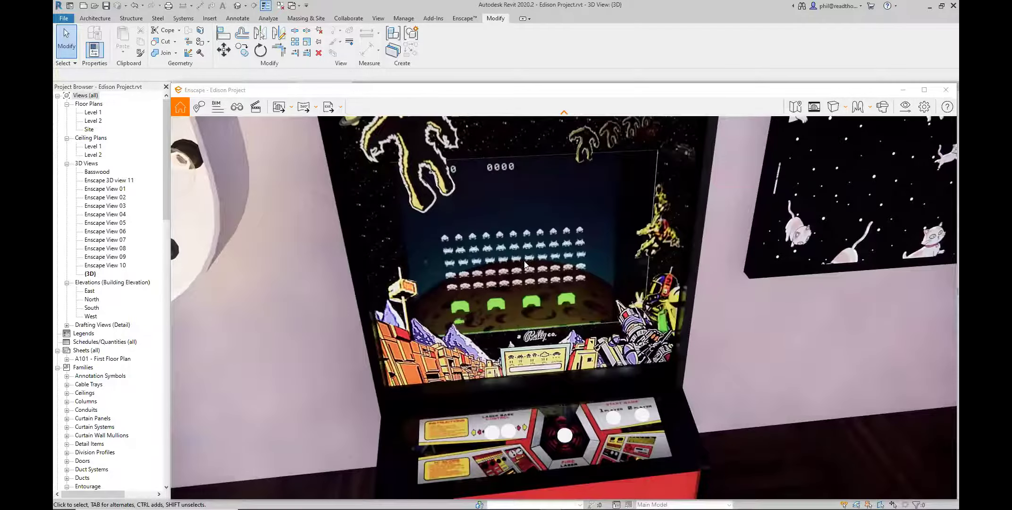
pyautogui.moveTo(515, 282); pyautogui.dragTo(526, 213)
pyautogui.scroll(-3, 526, 264)
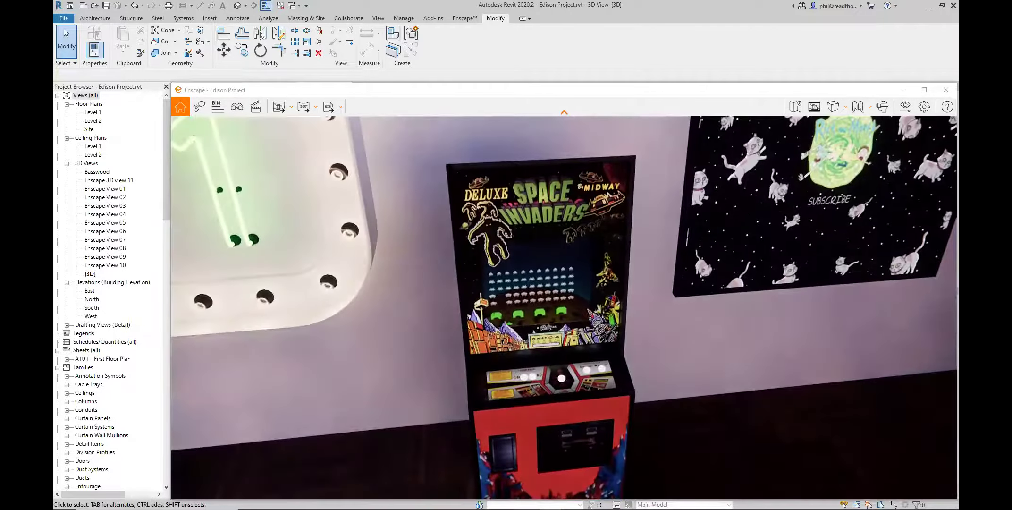
pyautogui.scroll(2, 525, 263)
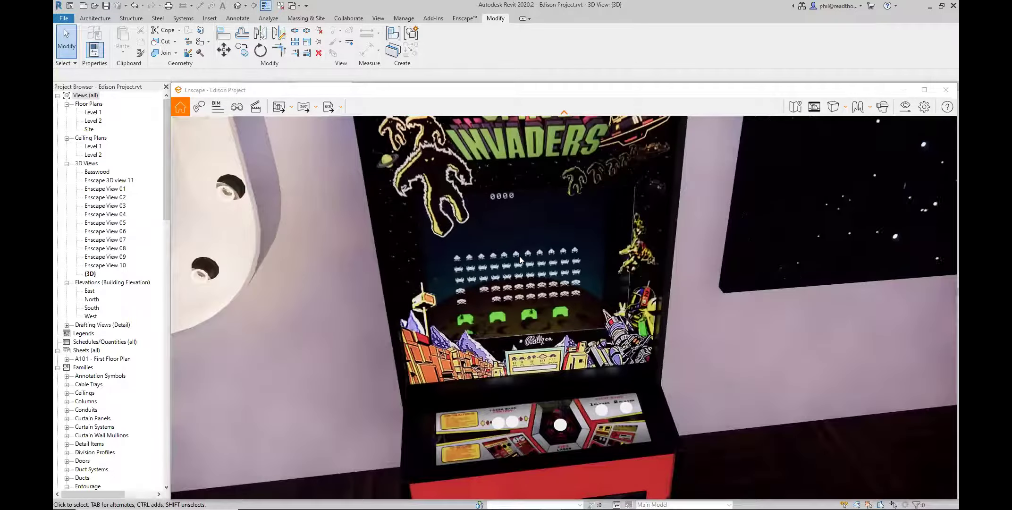
# Pull back to an overview of the room and set the Enscape time of day to 13:28
pyautogui.scroll(-10, 519, 256)
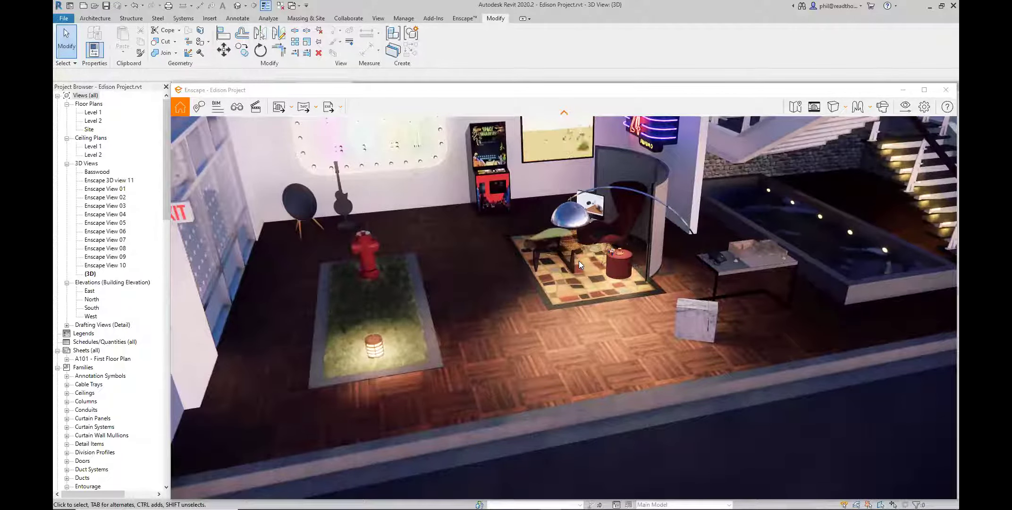
pyautogui.keyDown('shift'); pyautogui.moveTo(579, 261); pyautogui.dragTo(703, 261, button='right'); pyautogui.keyUp('shift')
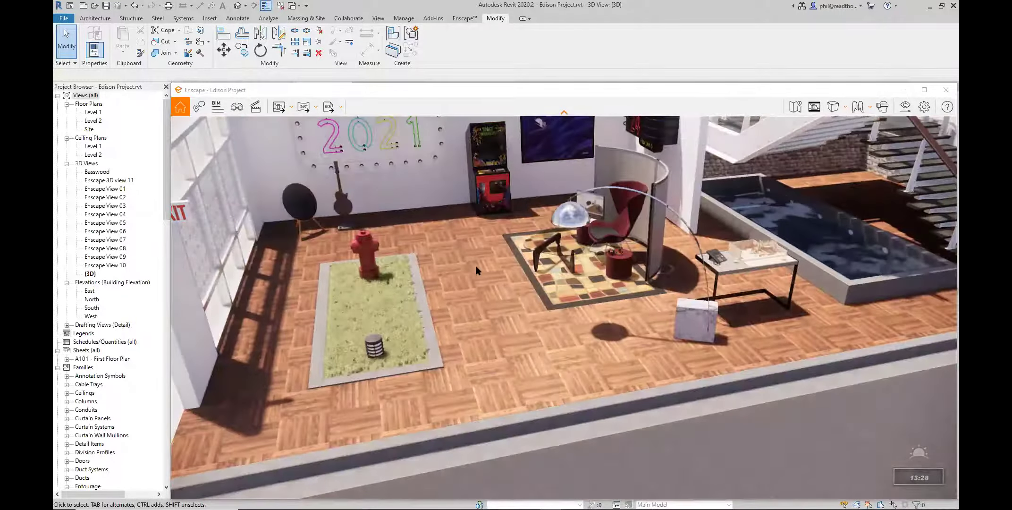
# Switch to Revit, show the whole furnished room in the 3D view, and open the Enscape Asset Library
pyautogui.hotkey('alt', 'Tab')
pyautogui.scroll(-5, 553, 437)
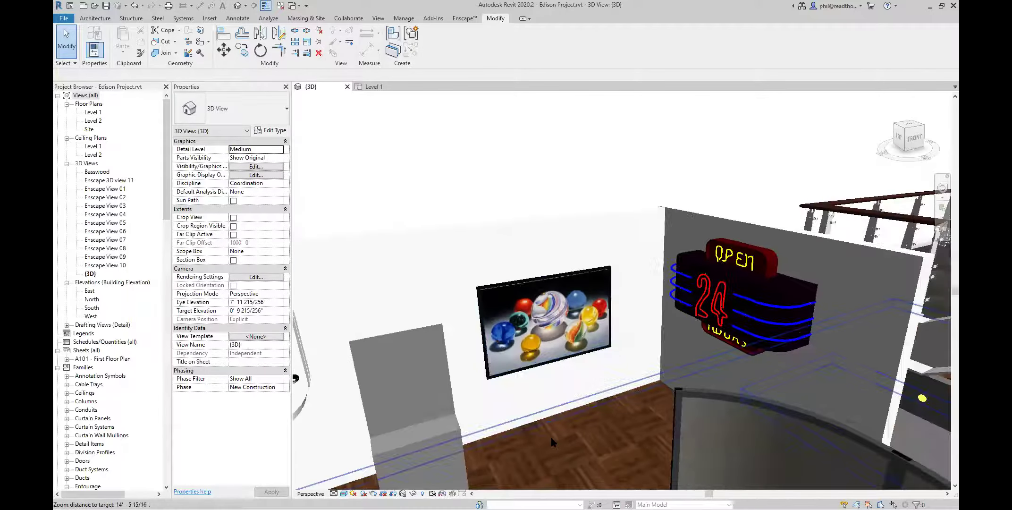
pyautogui.scroll(-5, 555, 433)
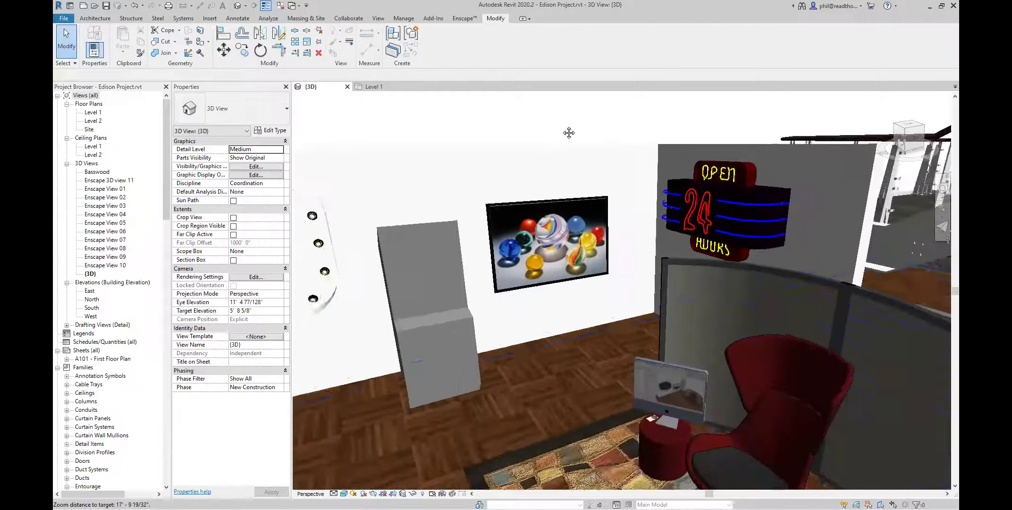
pyautogui.scroll(-4, 569, 362)
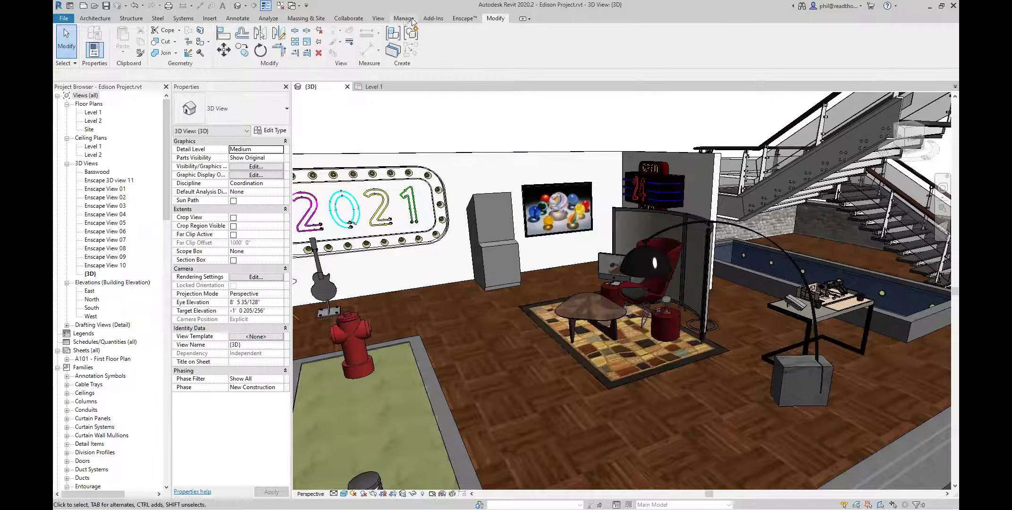
pyautogui.click(465, 18)
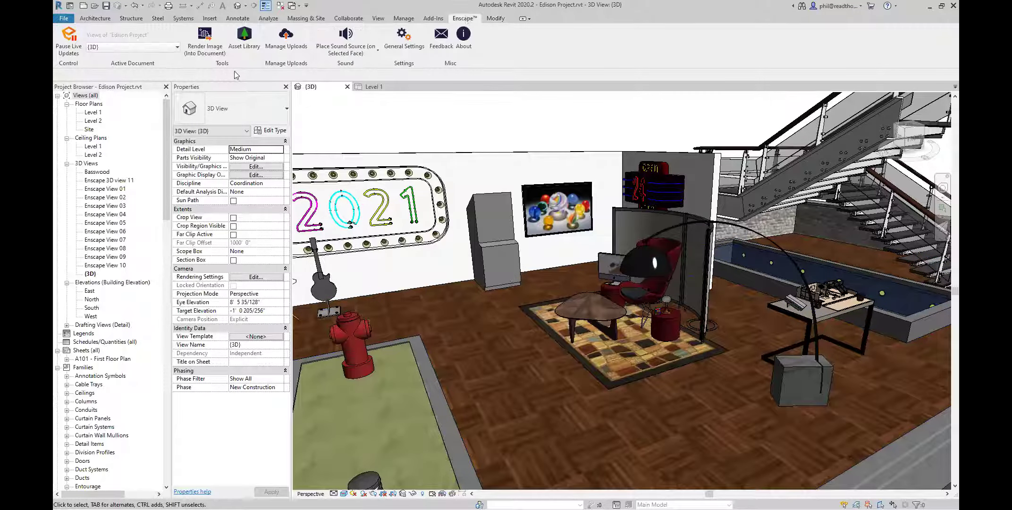
pyautogui.click(251, 39)
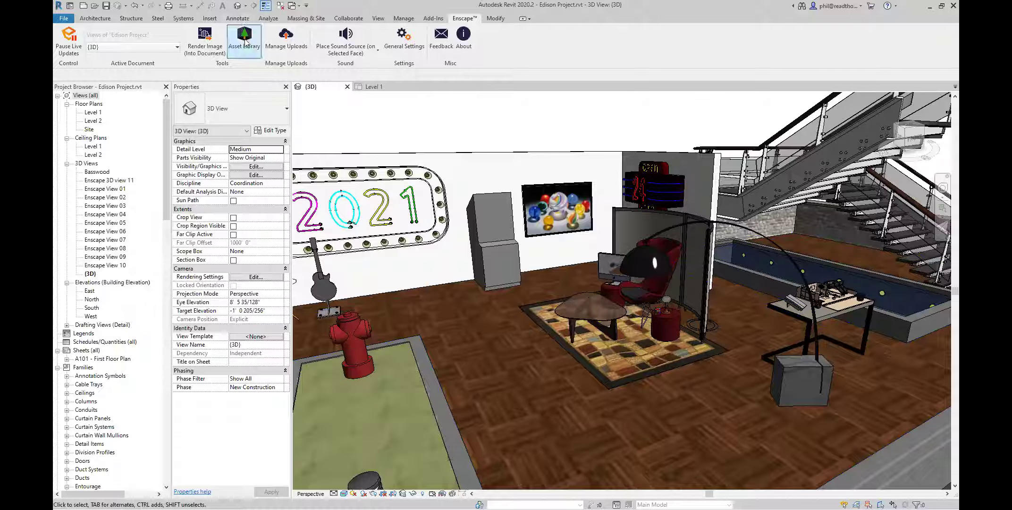
# Filter the Enscape Asset Library to Furniture with the office tag and move the library window away from the room view
pyautogui.click(244, 40)
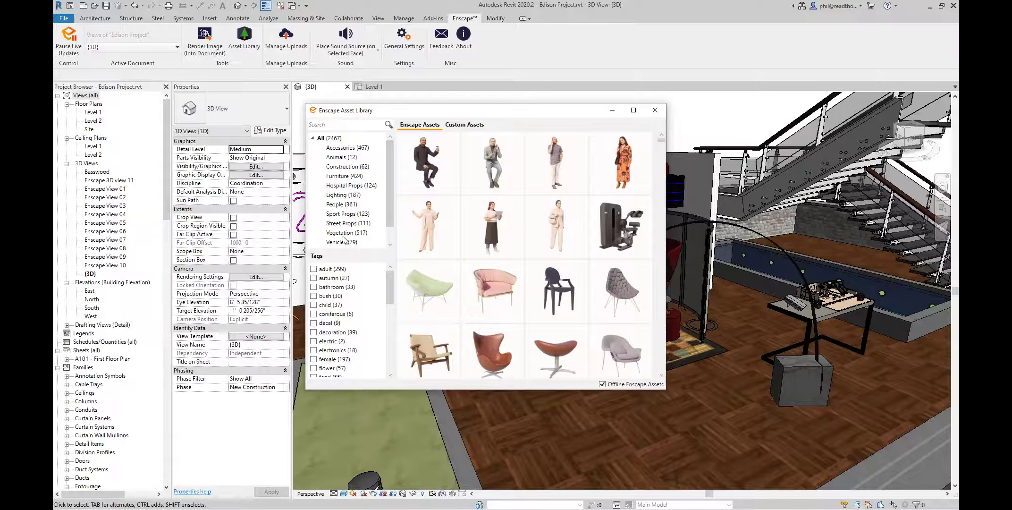
pyautogui.click(339, 177)
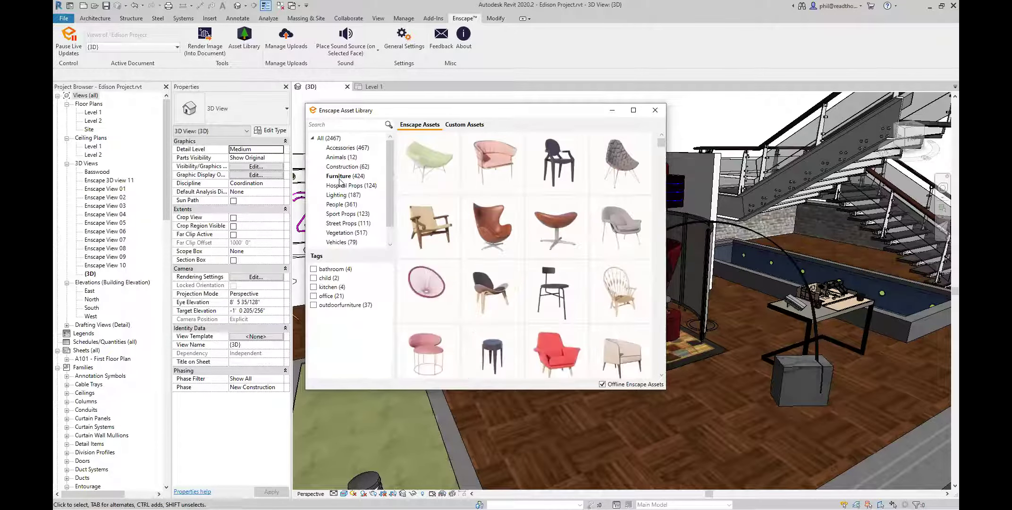
pyautogui.click(313, 296)
pyautogui.moveTo(555, 288)
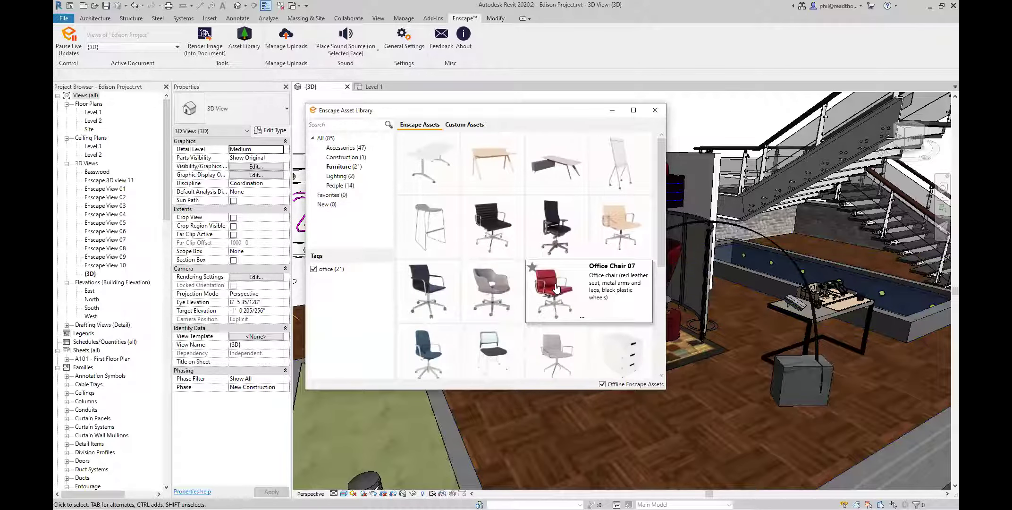
pyautogui.moveTo(557, 114); pyautogui.dragTo(354, 94)
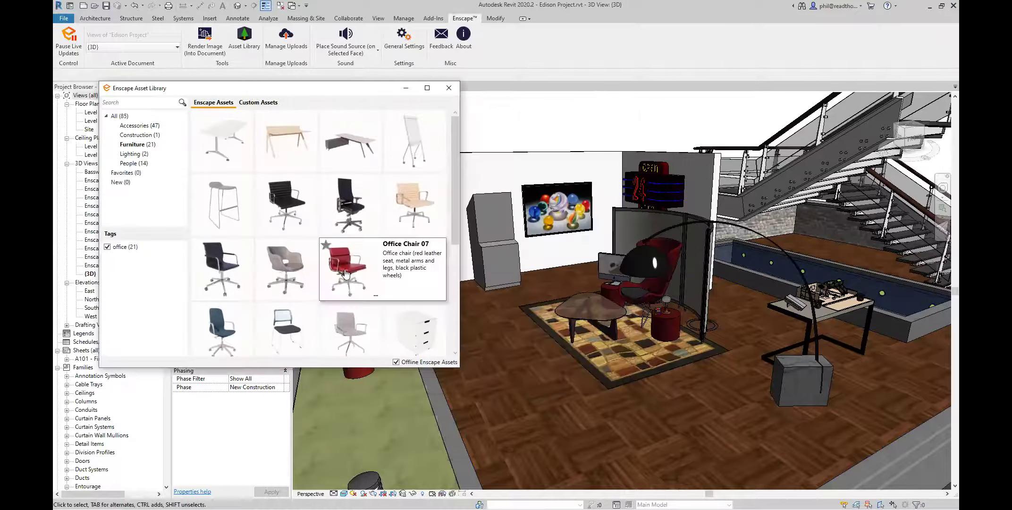
# Place the Office Chair 07 asset on the wood floor in front of the patterned rug
pyautogui.click(348, 267)
pyautogui.scroll(-1, 493, 275)
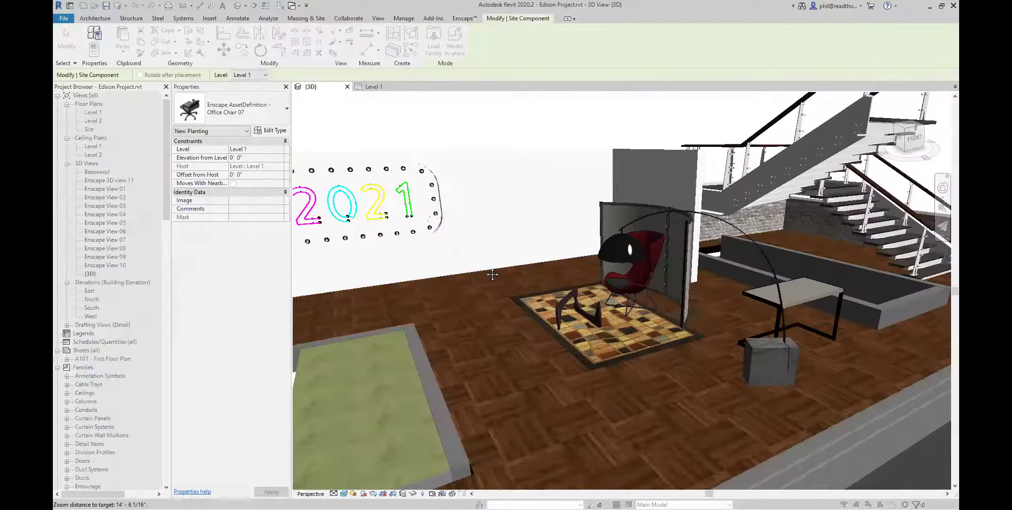
pyautogui.moveTo(492, 275); pyautogui.dragTo(482, 249, button='middle')
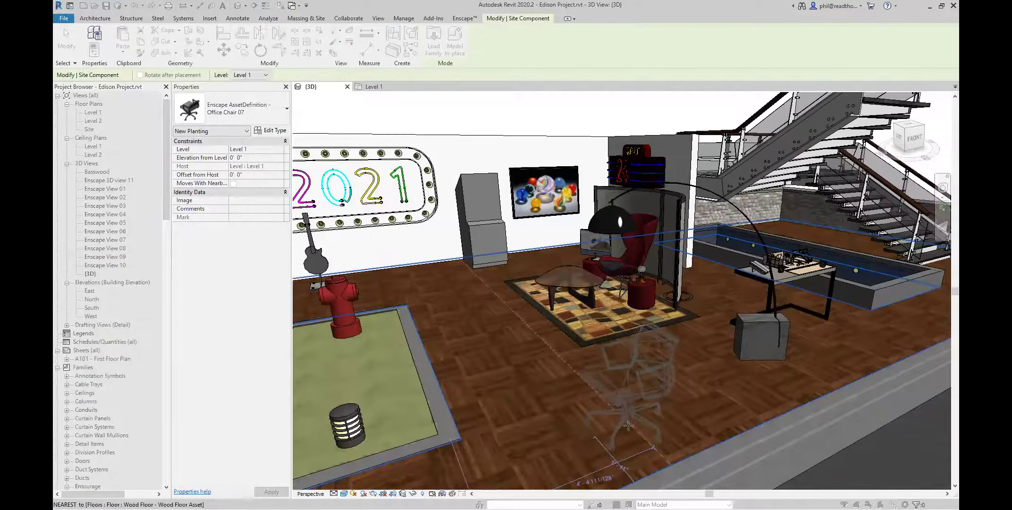
pyautogui.click(636, 379)
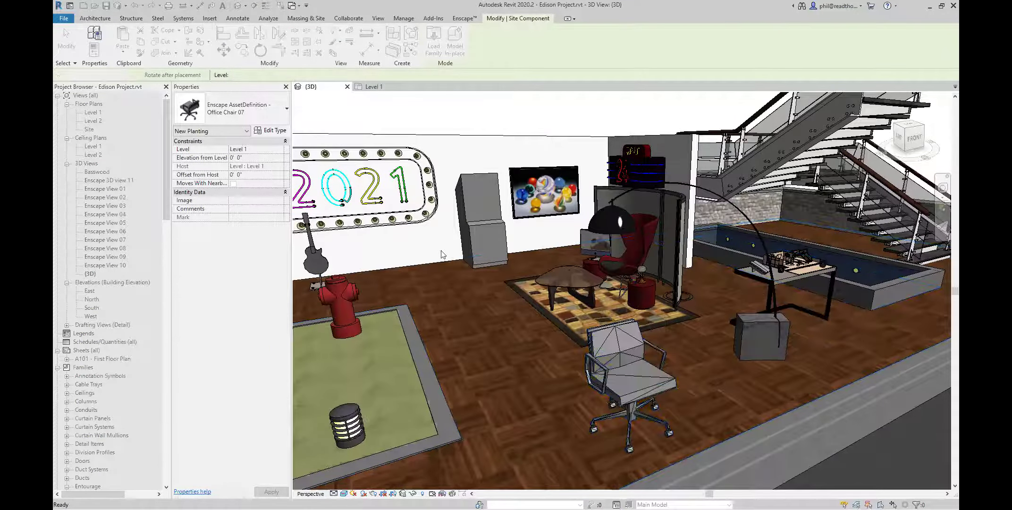
# Examine the placed red office chair up close in Enscape, close the Asset Library, and return to Revit
pyautogui.hotkey('alt', 'Tab')
pyautogui.click(533, 269)
pyautogui.press('w')
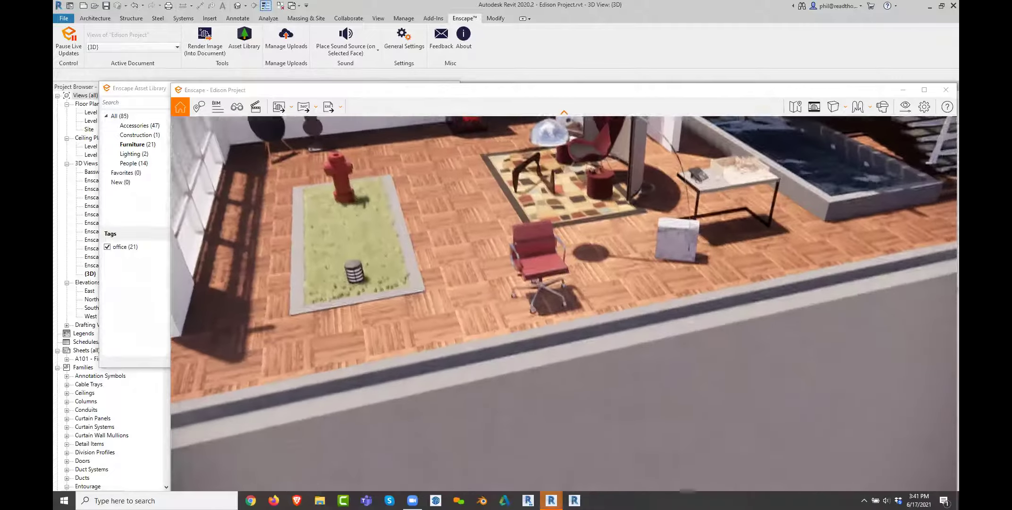
pyautogui.hotkey('alt', 'Tab')
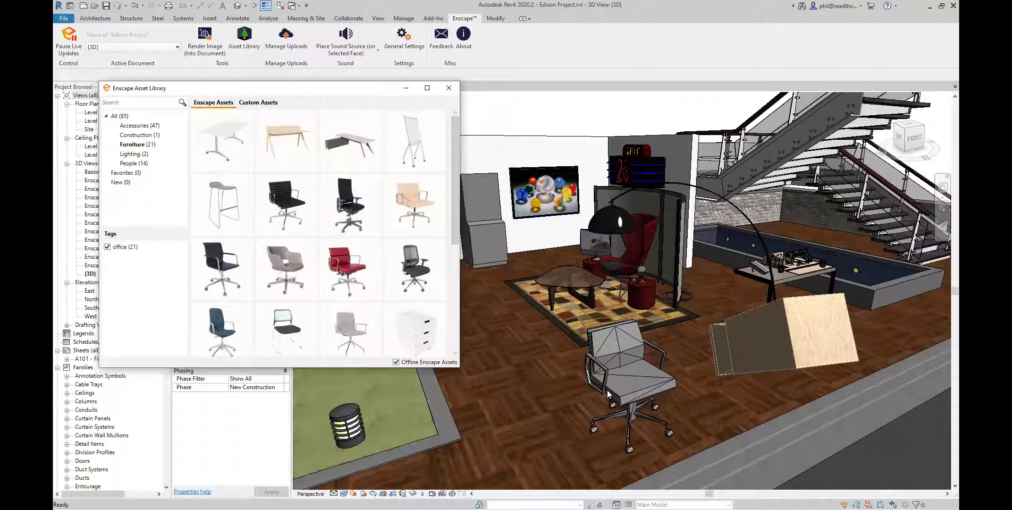
pyautogui.click(449, 90)
pyautogui.hotkey('alt', 'Tab')
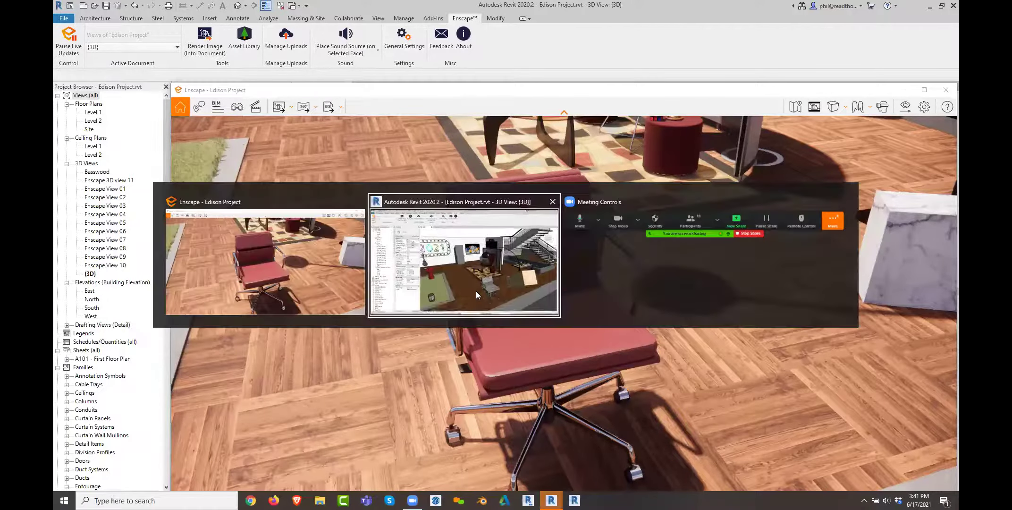
pyautogui.click(475, 291)
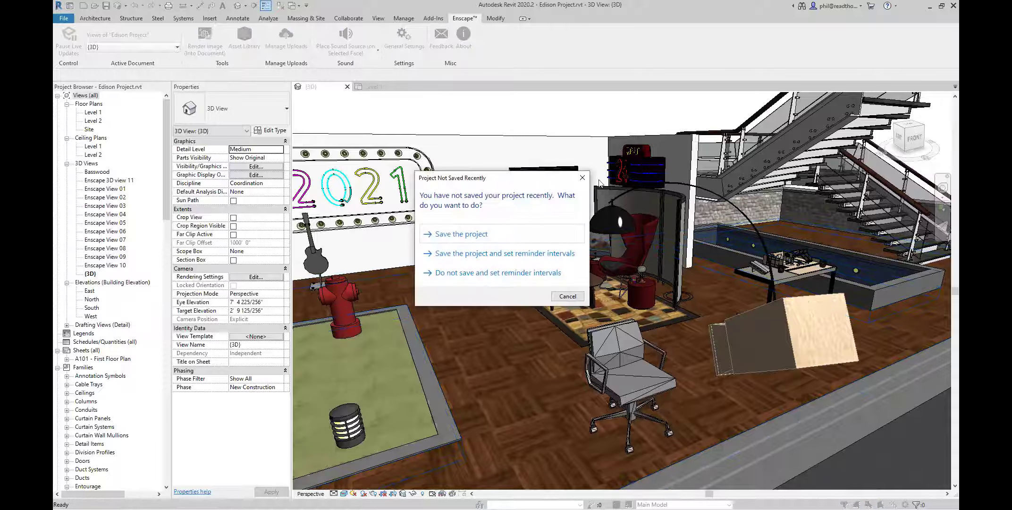
# Dismiss the save reminder and place a Chair-Task family on the floor between the office chair and the grass patch
pyautogui.click(582, 177)
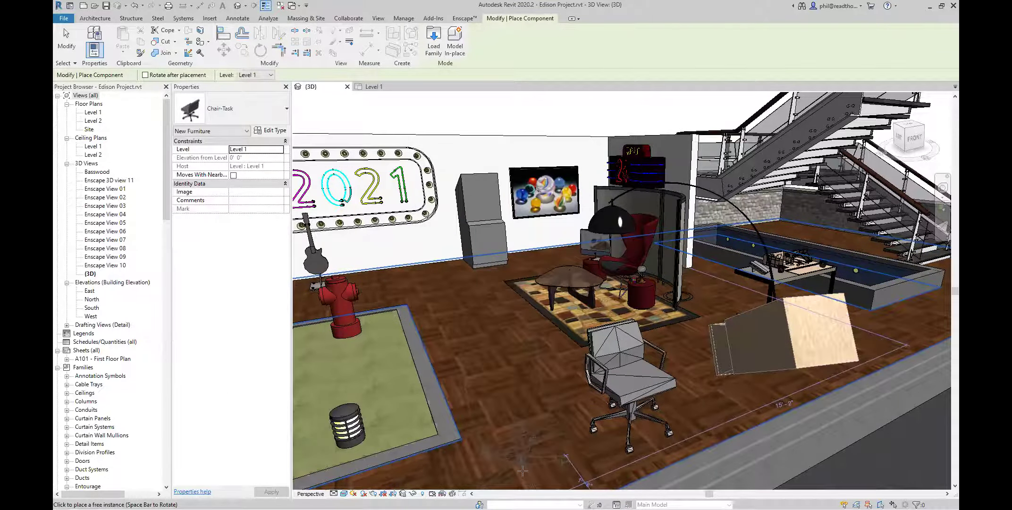
pyautogui.click(522, 471)
pyautogui.press('Escape')
pyautogui.press('Escape')
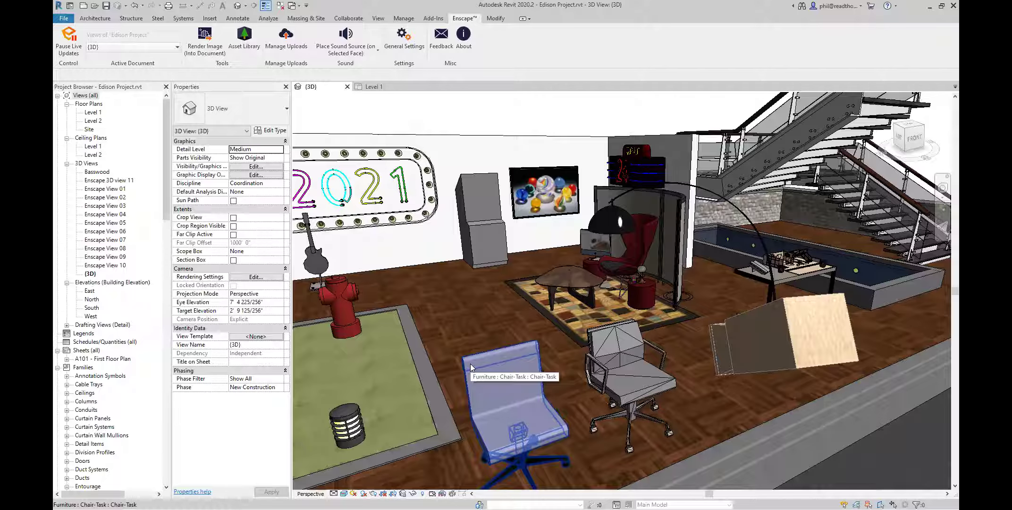
# Compare the Chair-Task family with the red Enscape office chair in the Enscape view, and return to Revit
pyautogui.hotkey('alt', 'Tab')
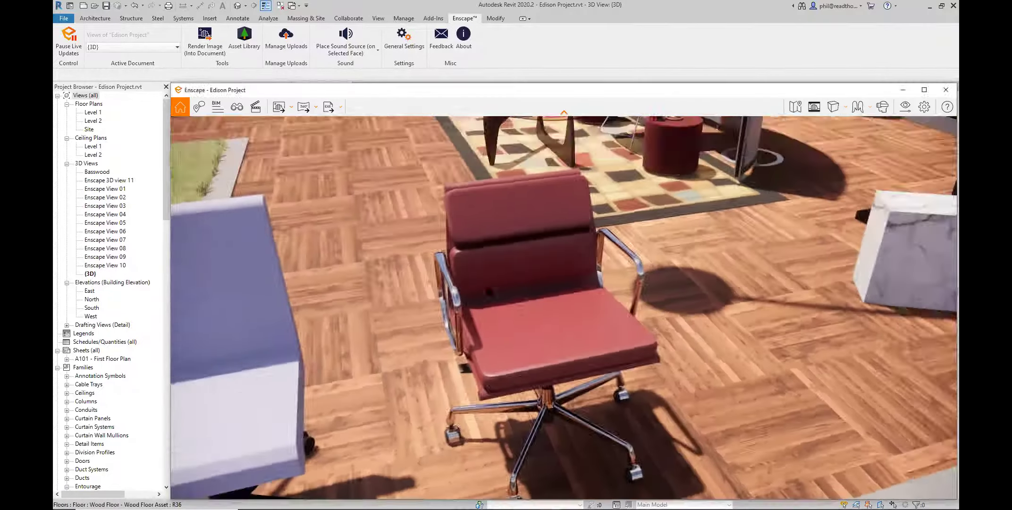
pyautogui.scroll(-4, 564, 307)
pyautogui.scroll(2, 563, 307)
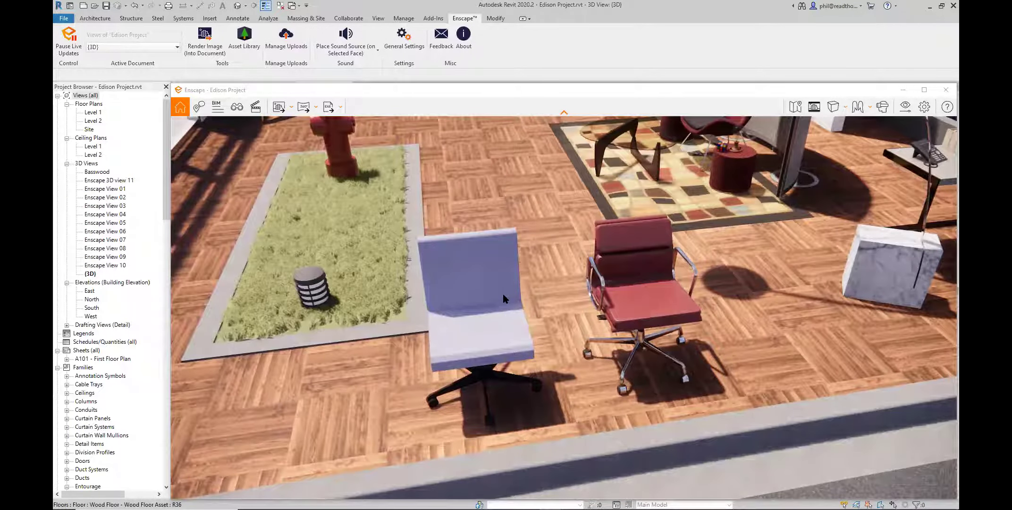
pyautogui.hotkey('alt', 'Tab')
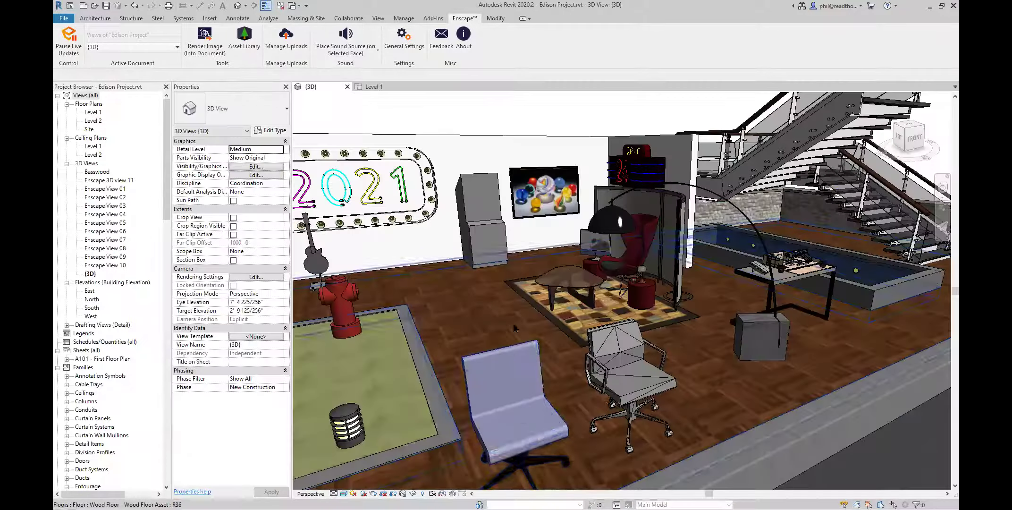
# Review the type parameters of the placed Chair-Task family, and close them without changes
pyautogui.click(506, 392)
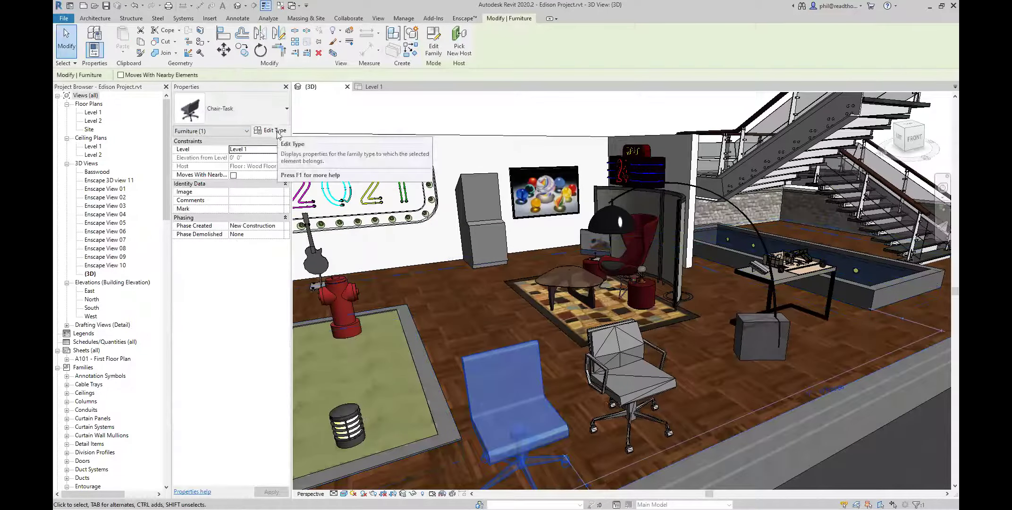
pyautogui.click(278, 131)
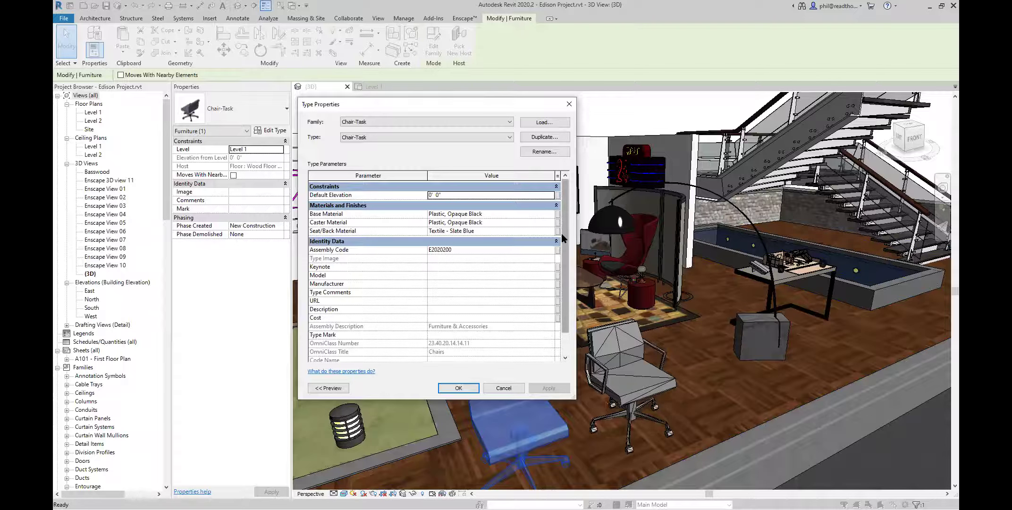
pyautogui.scroll(-2, 563, 238)
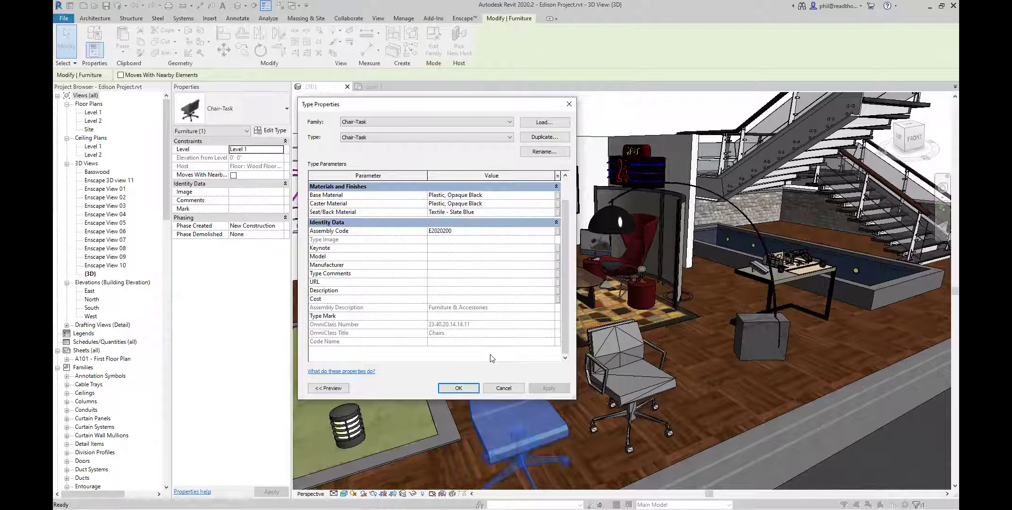
pyautogui.click(568, 104)
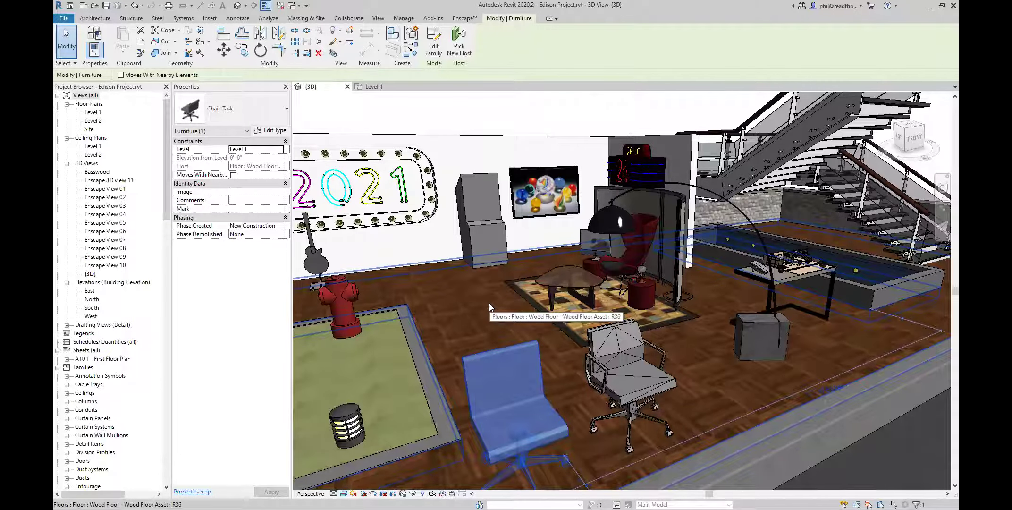
# Select the Space Invaders arcade cabinet, reopen the Asset Library, and filter it to Furniture with the office tag
pyautogui.click(501, 236)
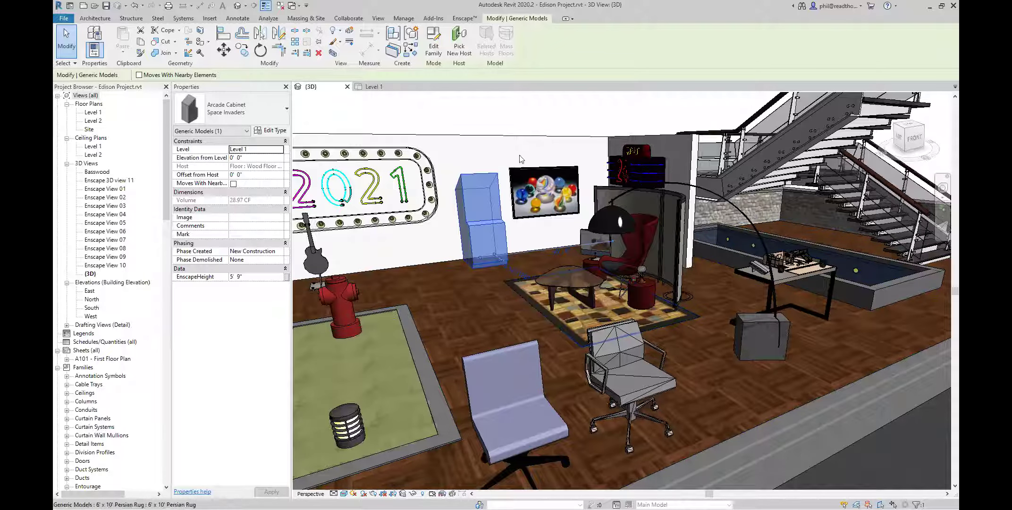
pyautogui.click(460, 19)
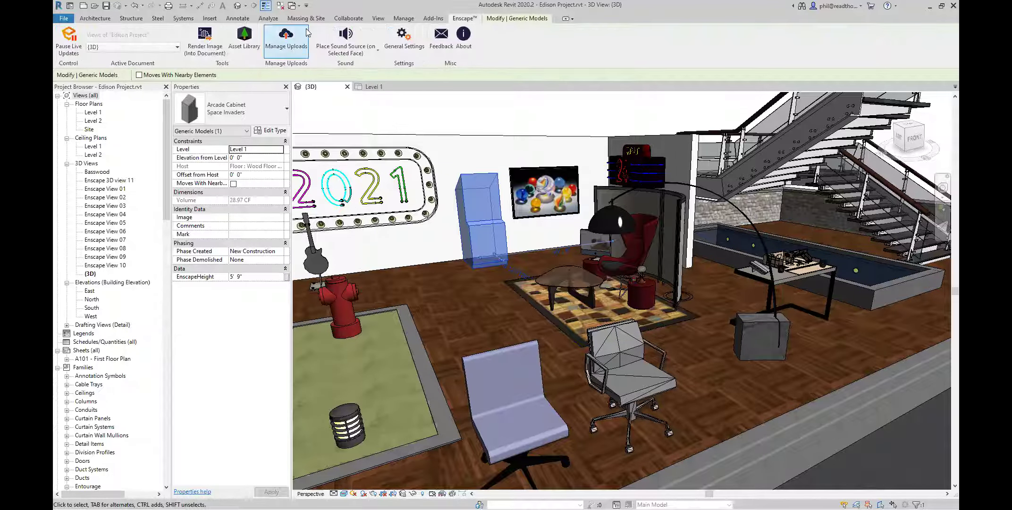
pyautogui.click(246, 40)
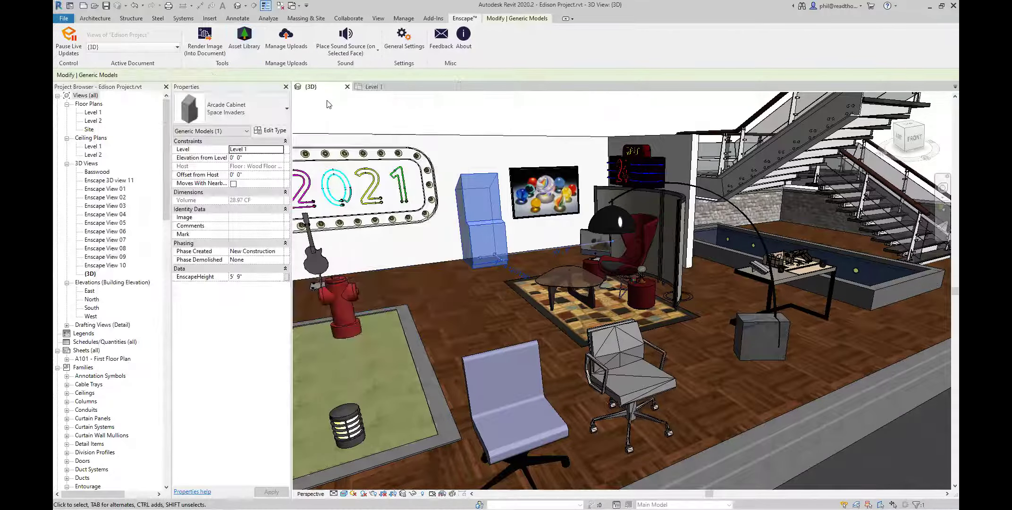
pyautogui.click(244, 39)
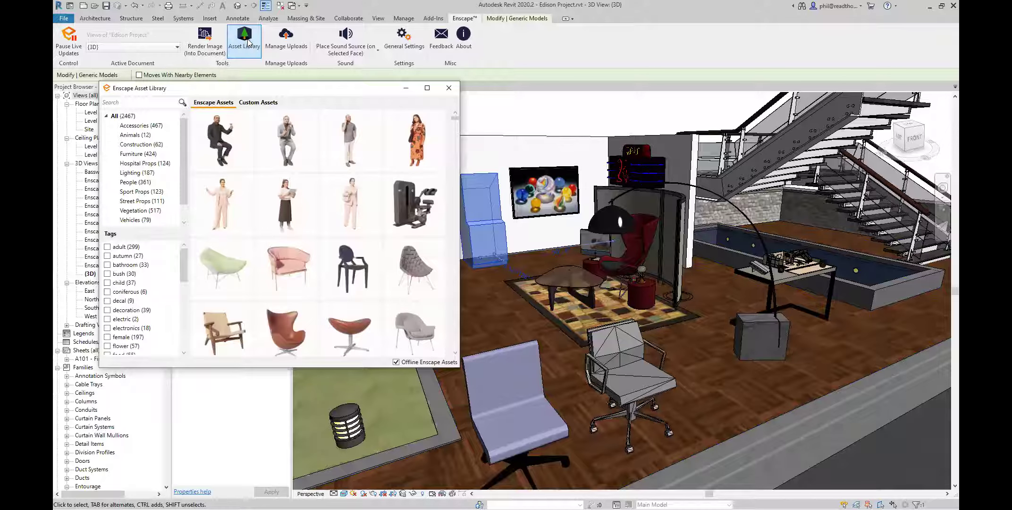
pyautogui.moveTo(299, 91); pyautogui.dragTo(425, 120)
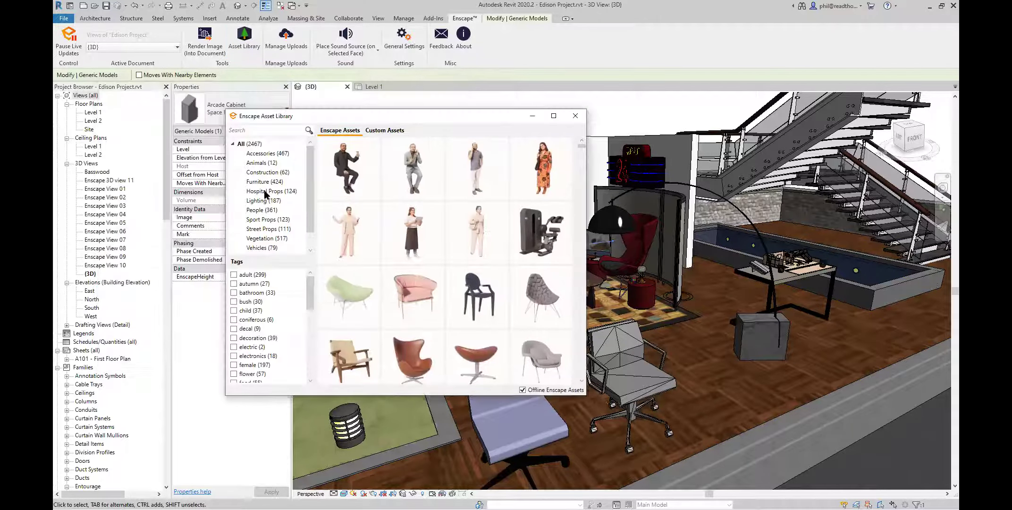
pyautogui.click(255, 182)
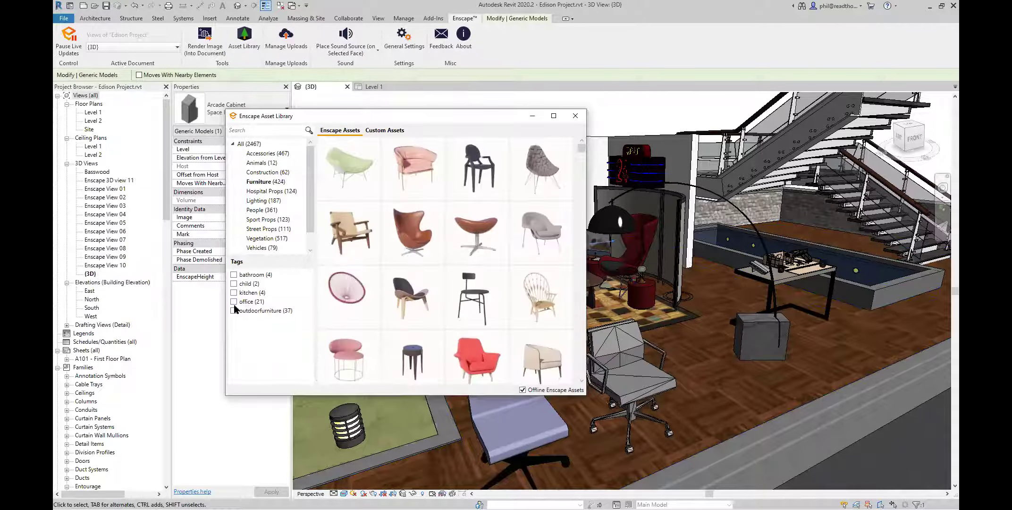
pyautogui.click(235, 302)
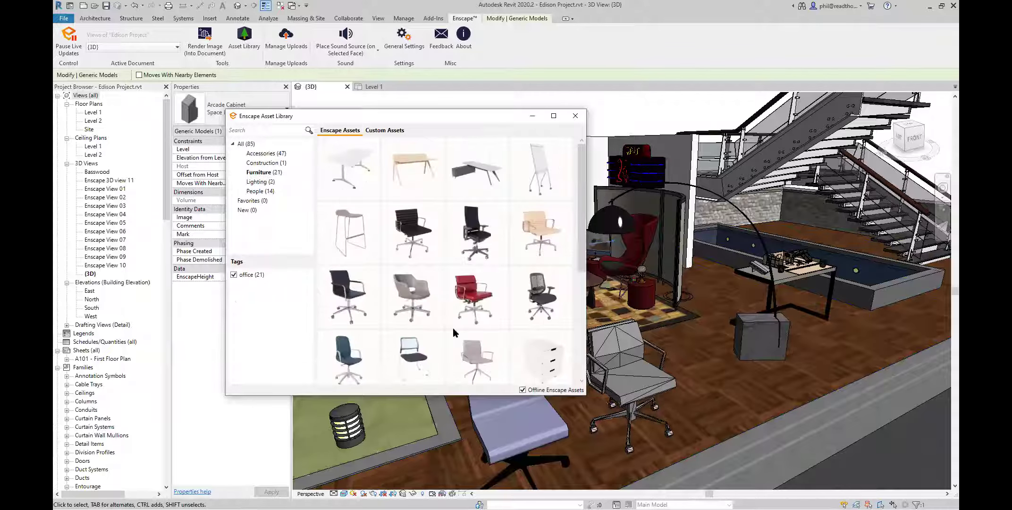
# Link the Chair-Task Revit family to the Office Chair 07 asset, and close the Asset Library
pyautogui.click(502, 322)
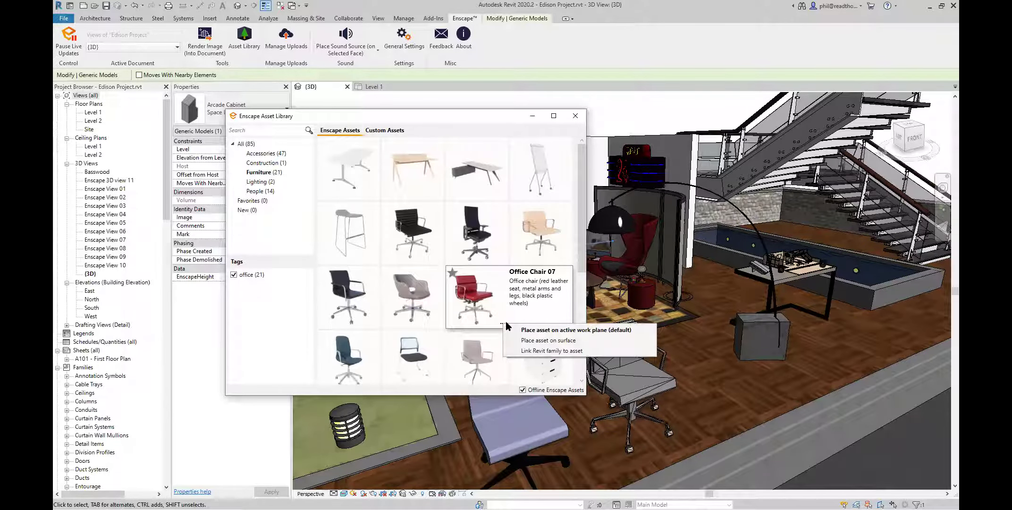
pyautogui.click(548, 351)
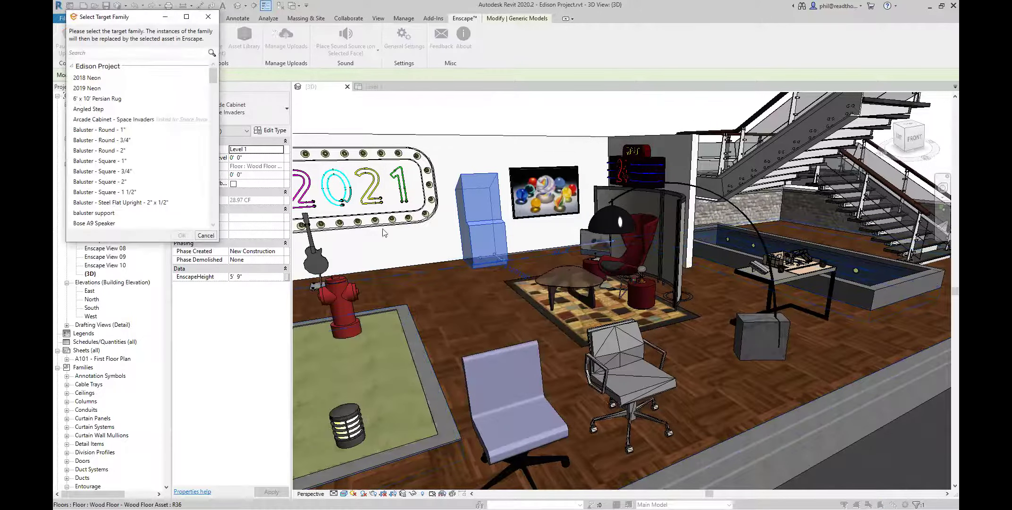
pyautogui.click(385, 148)
pyautogui.write('task')
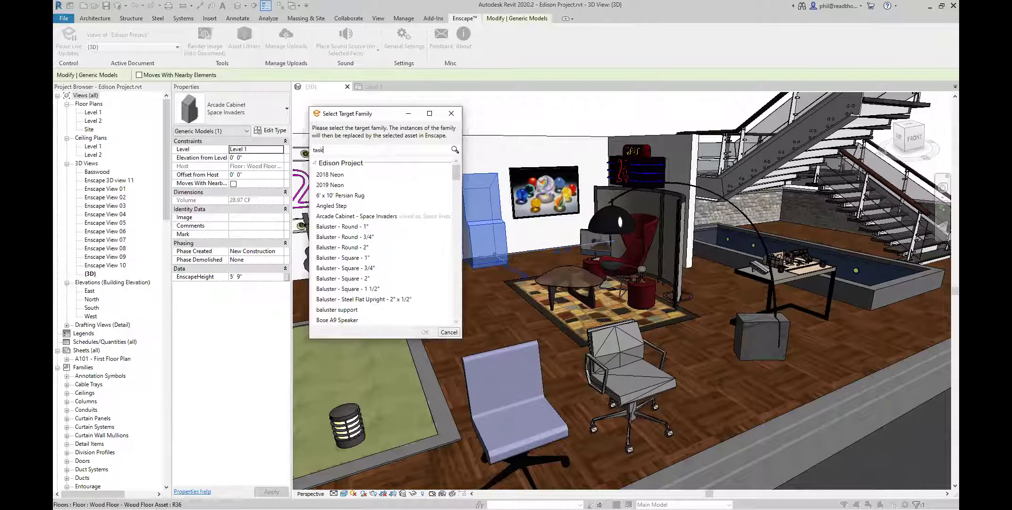
pyautogui.click(324, 176)
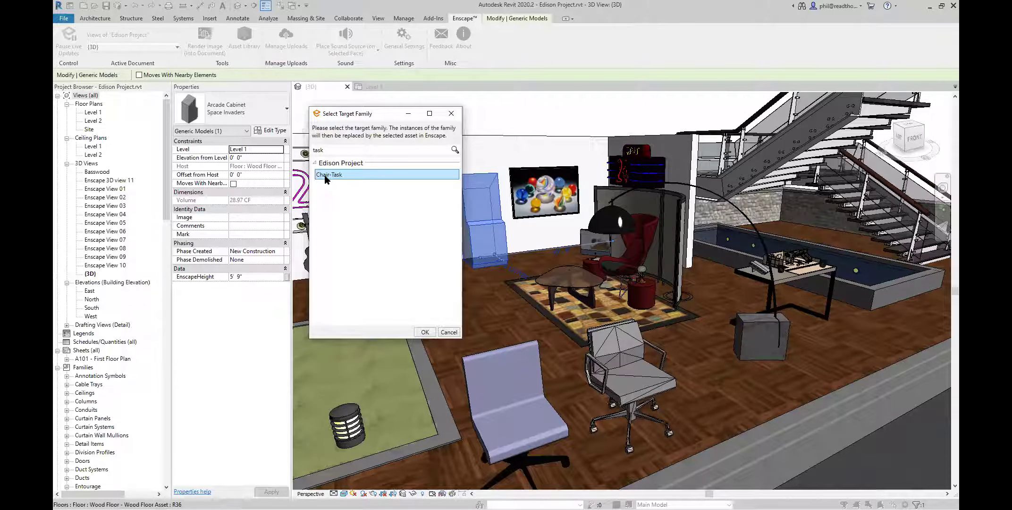
pyautogui.click(426, 332)
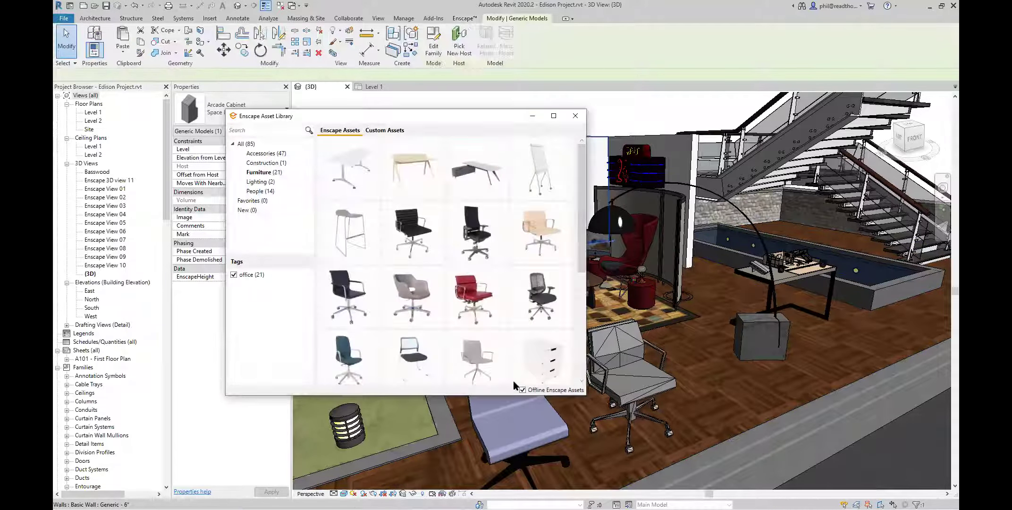
pyautogui.click(576, 116)
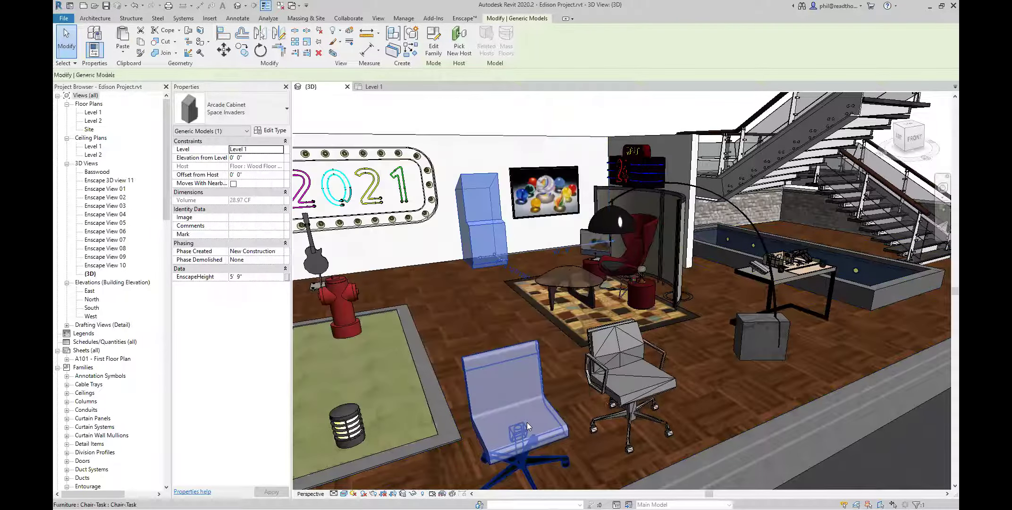
# Open the Chair-Task family's type properties and examine the Enscape parameters in its Data group
pyautogui.click(531, 420)
pyautogui.click(273, 130)
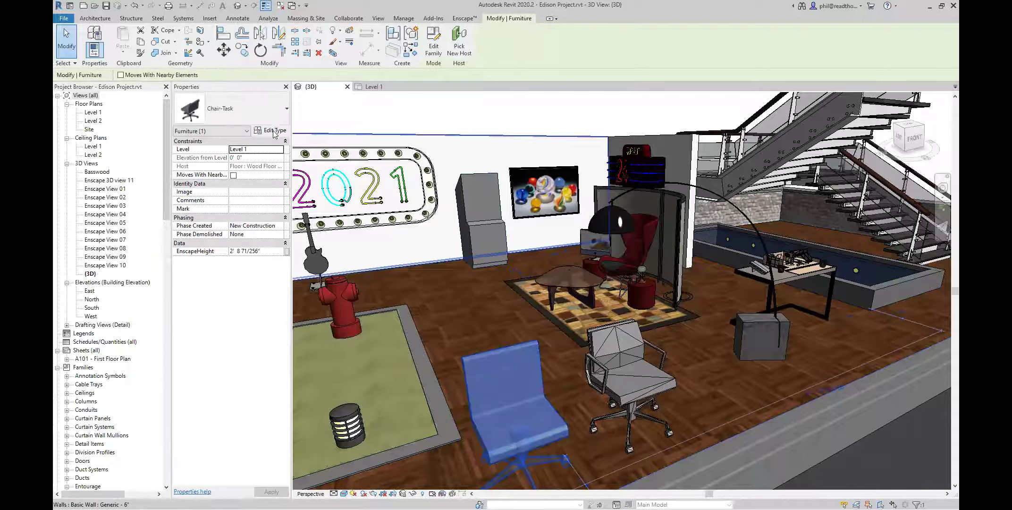
pyautogui.scroll(-10, 565, 284)
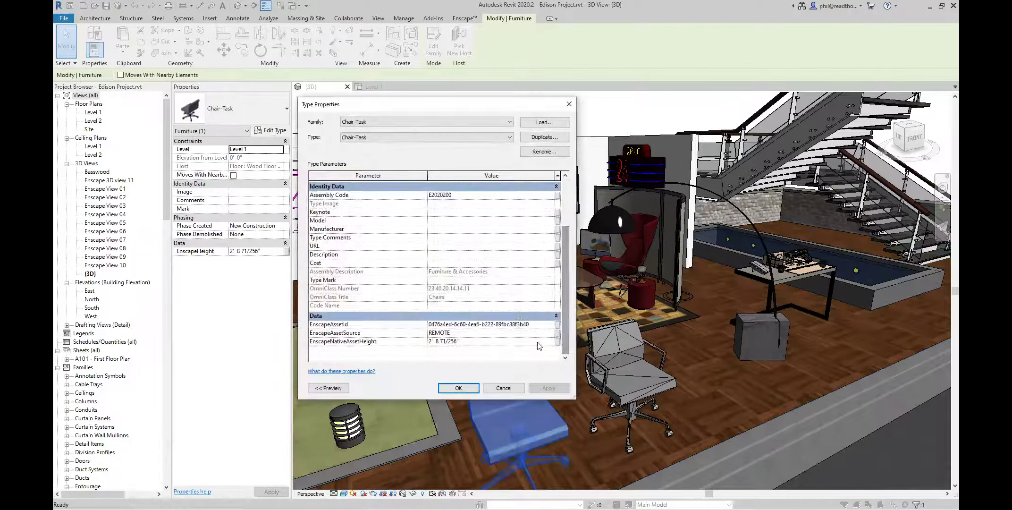
# Close the Chair-Task type properties and compare the linked chair with the neighbouring asset chair in the Enscape render
pyautogui.click(568, 104)
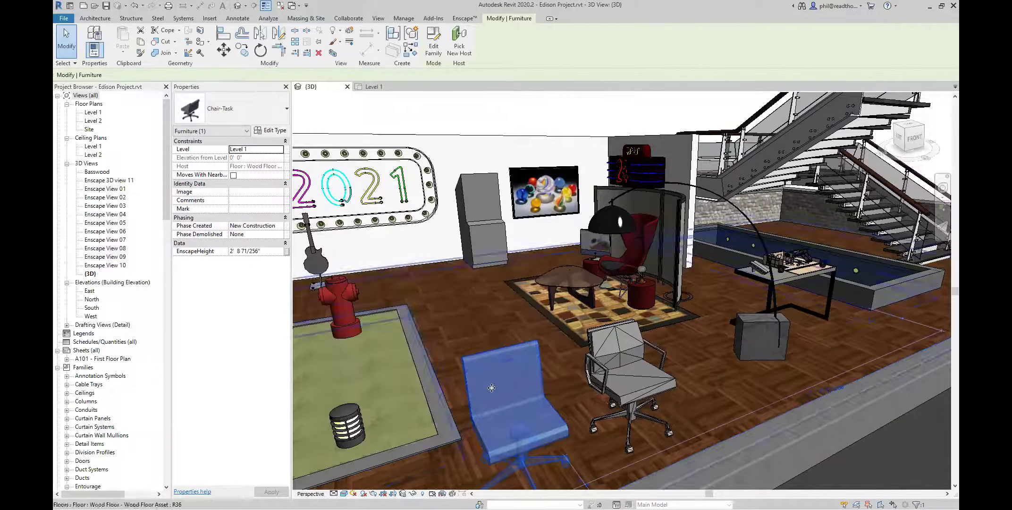
pyautogui.scroll(-3, 501, 314)
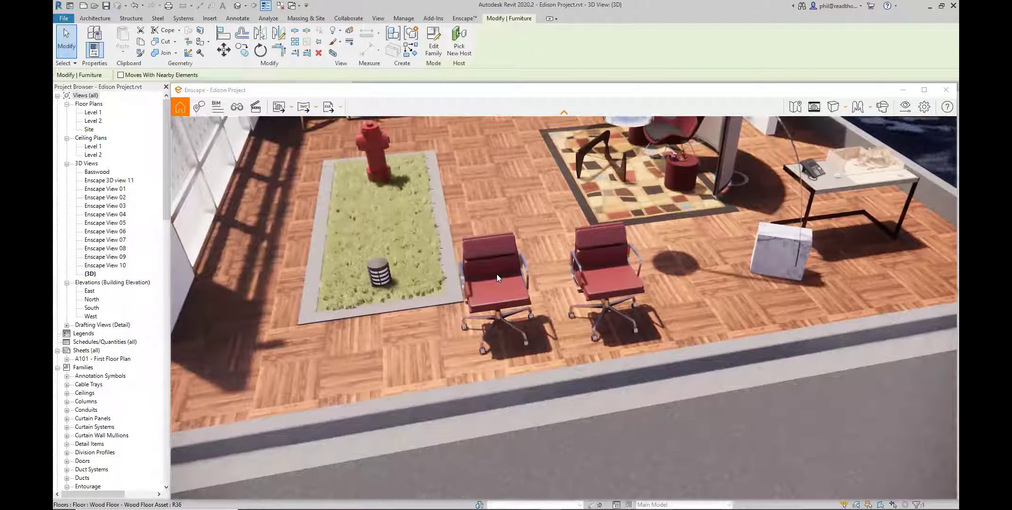
pyautogui.hotkey('alt', 'Tab')
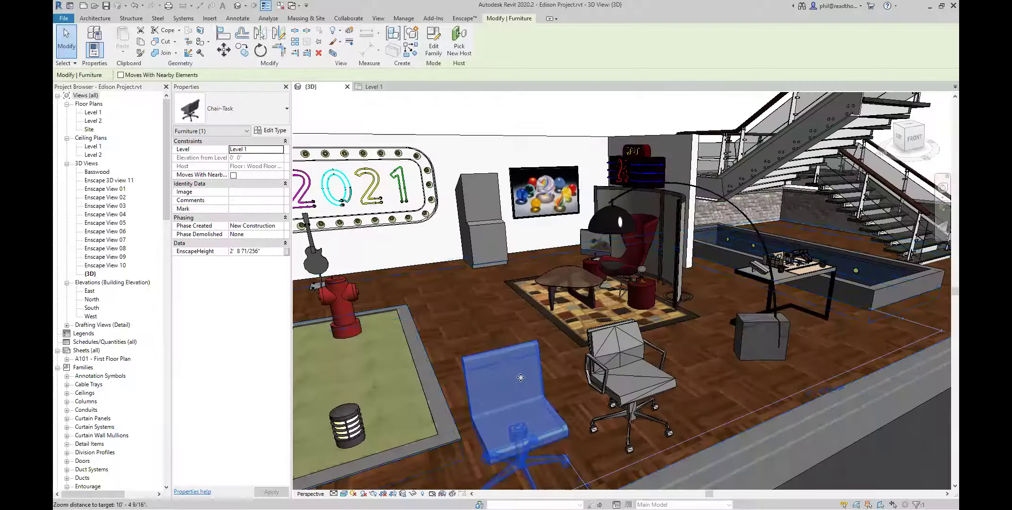
pyautogui.scroll(-3, 519, 376)
pyautogui.scroll(2, 524, 366)
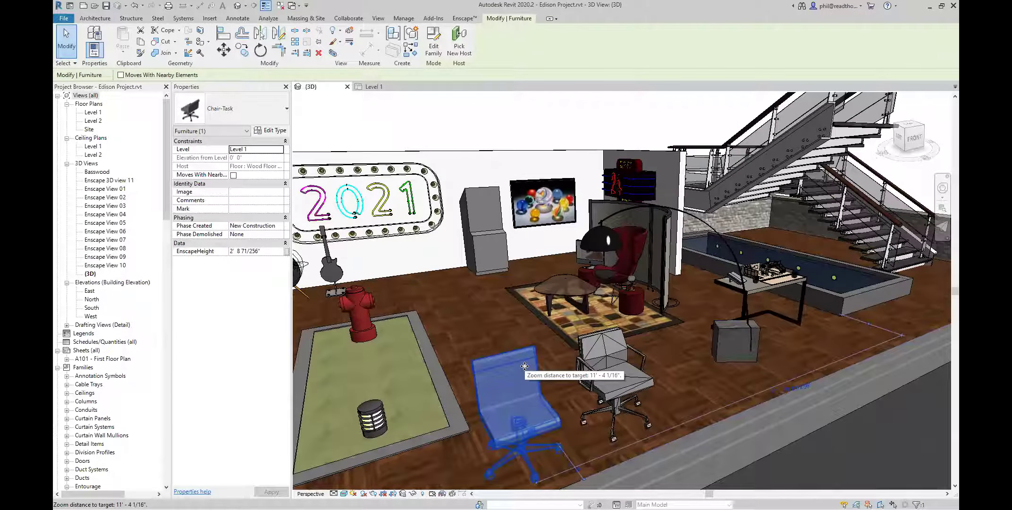
# Copy the linked Chair-Task to the far side of the asset chair, and check the row of chairs in the Enscape render
pyautogui.press('m')
pyautogui.press('v')
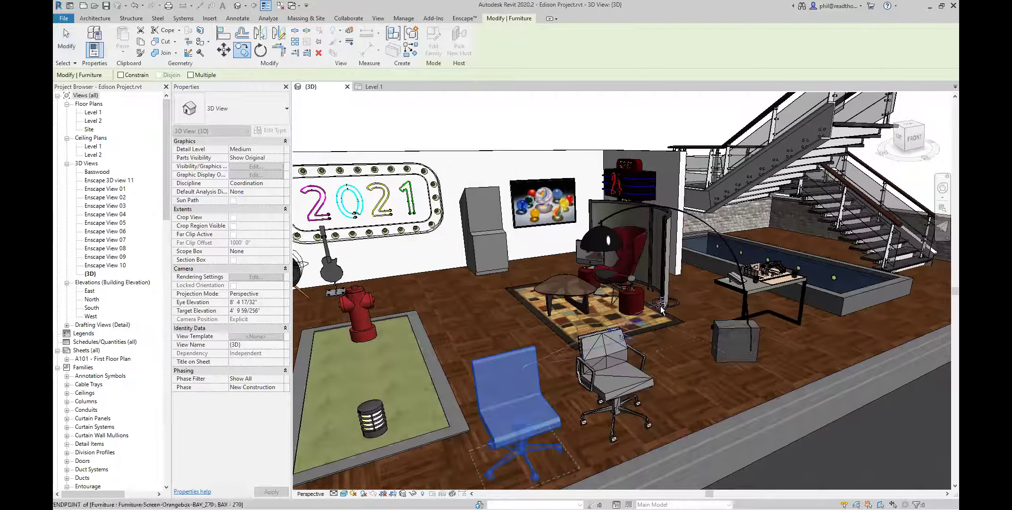
pyautogui.click(650, 332)
pyautogui.press('Escape')
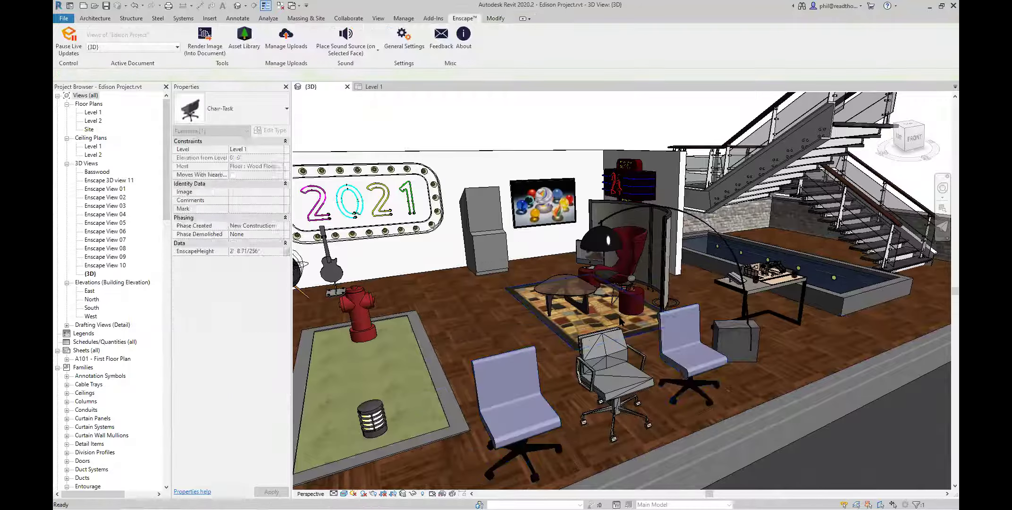
pyautogui.press('Escape')
pyautogui.hotkey('alt', 'Tab')
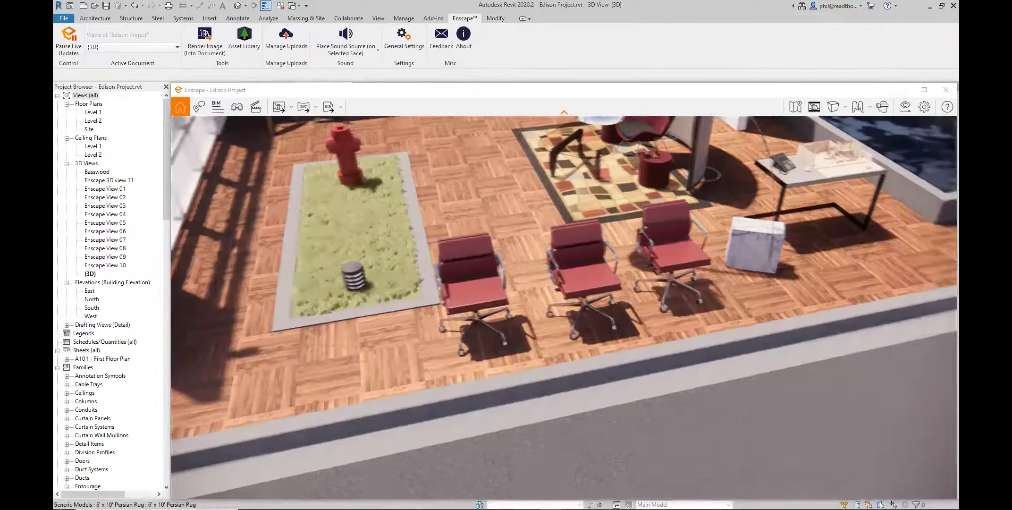
pyautogui.moveTo(500, 283); pyautogui.dragTo(502, 281)
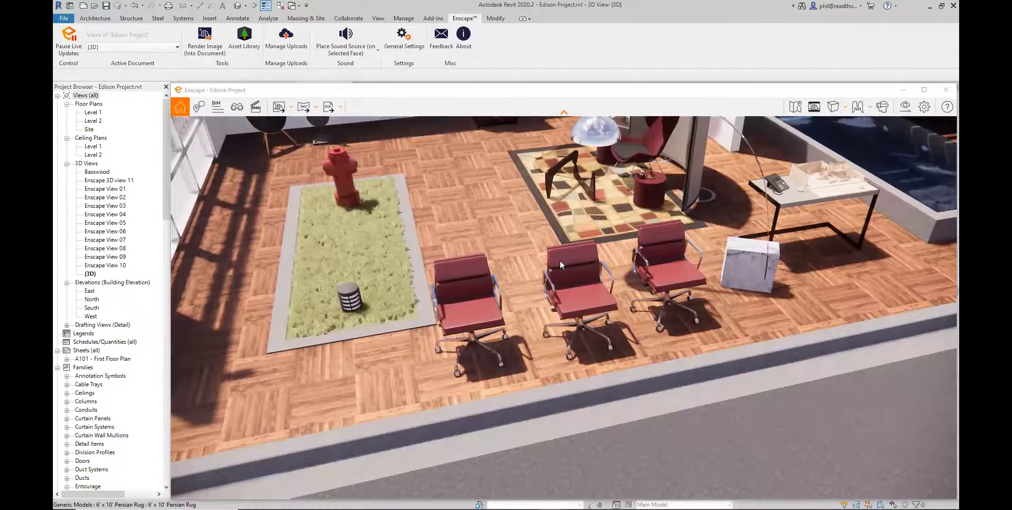
# Open Enscape's Video Editor and add the first keyframe with an elevated view over the three chairs
pyautogui.hotkey('alt', 'Tab')
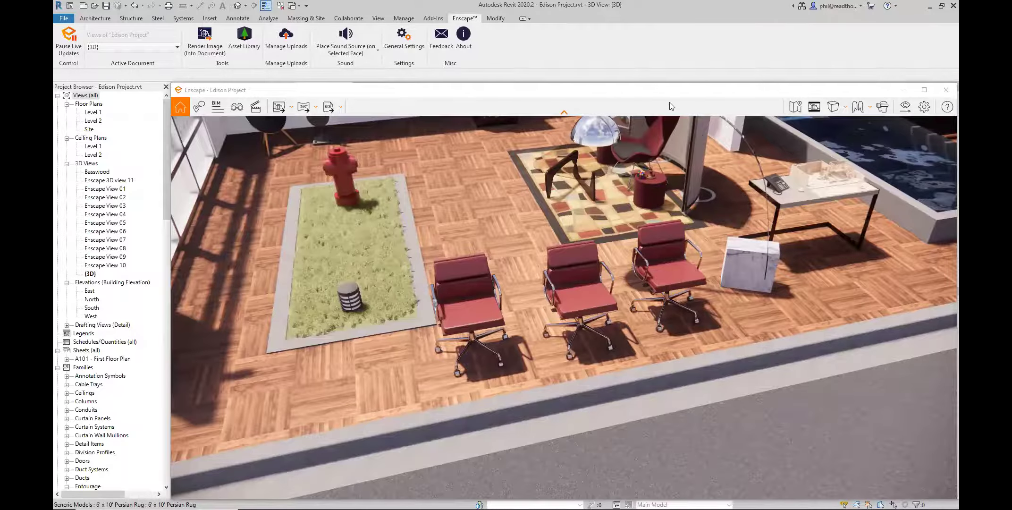
pyautogui.moveTo(608, 316); pyautogui.dragTo(677, 321)
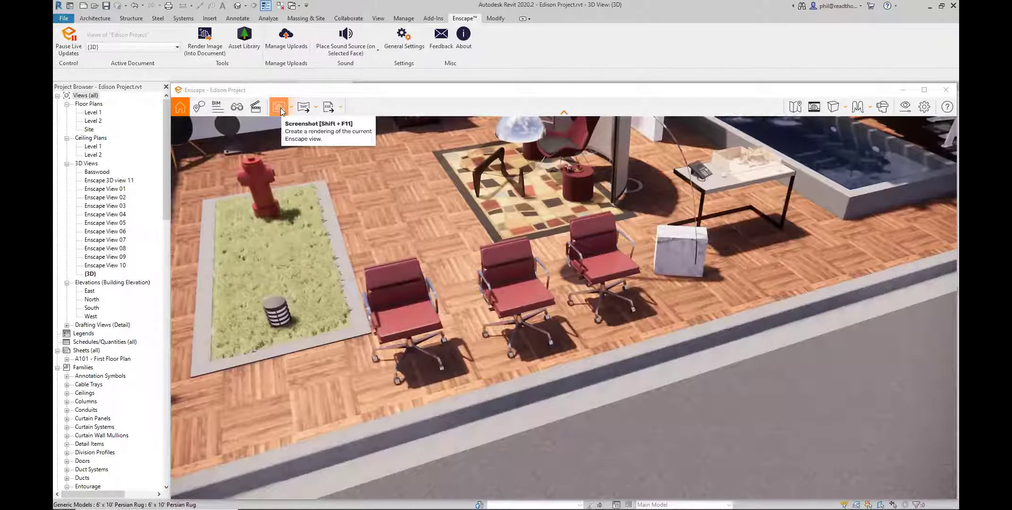
pyautogui.click(257, 107)
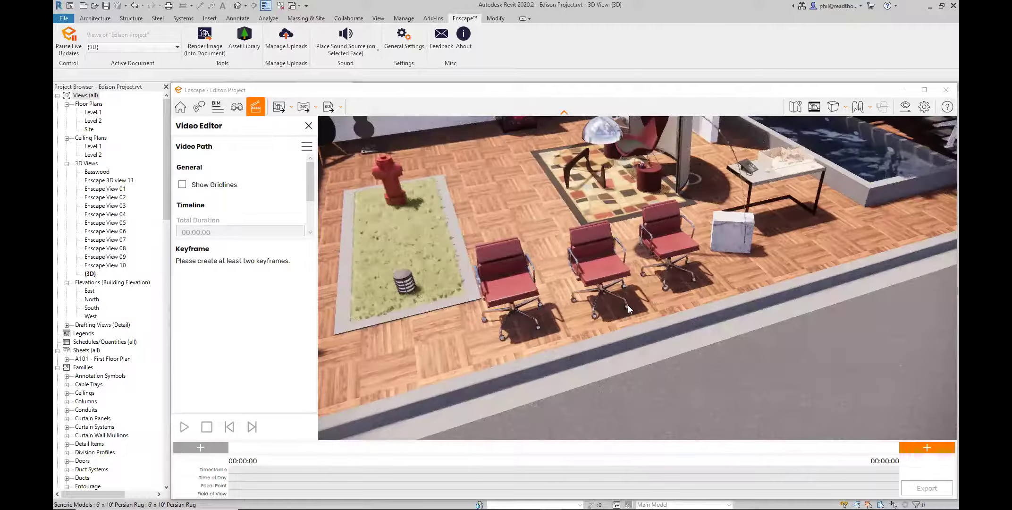
pyautogui.moveTo(637, 278); pyautogui.dragTo(631, 312)
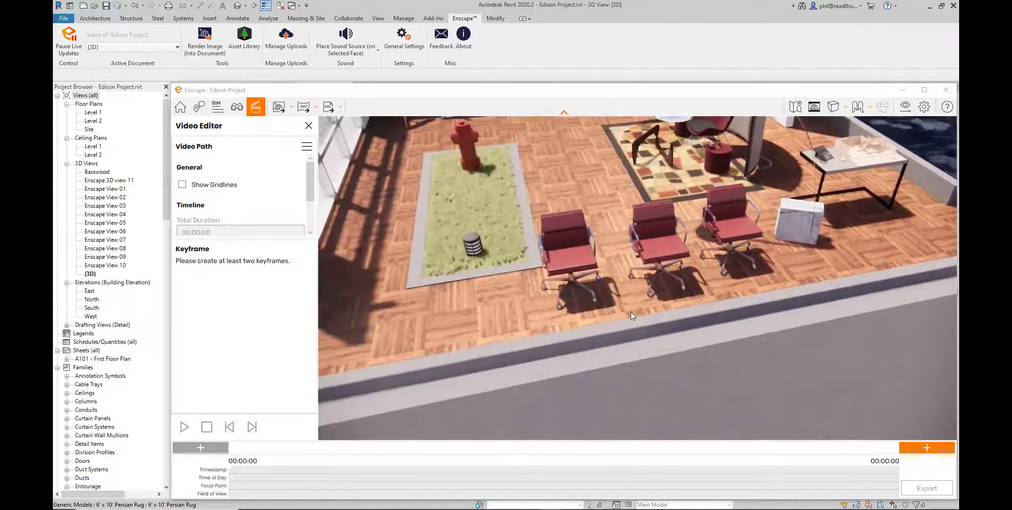
pyautogui.press('k')
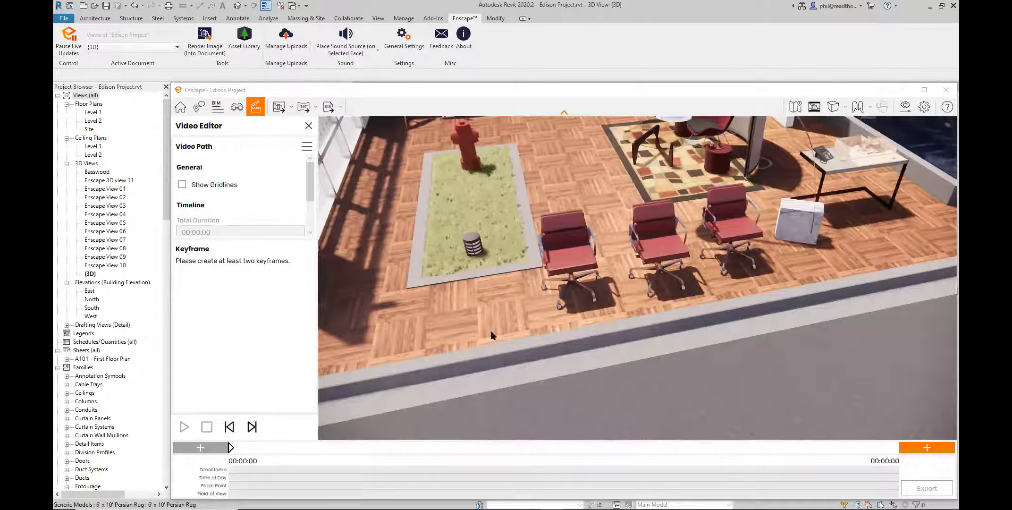
# Add a second keyframe close to the nearest chair and a third from the opposite end of the chair row
pyautogui.moveTo(538, 378); pyautogui.dragTo(387, 363)
pyautogui.press('w')
pyautogui.press('s')
pyautogui.press('w')
pyautogui.press('k')
pyautogui.press('d')
pyautogui.press('k')
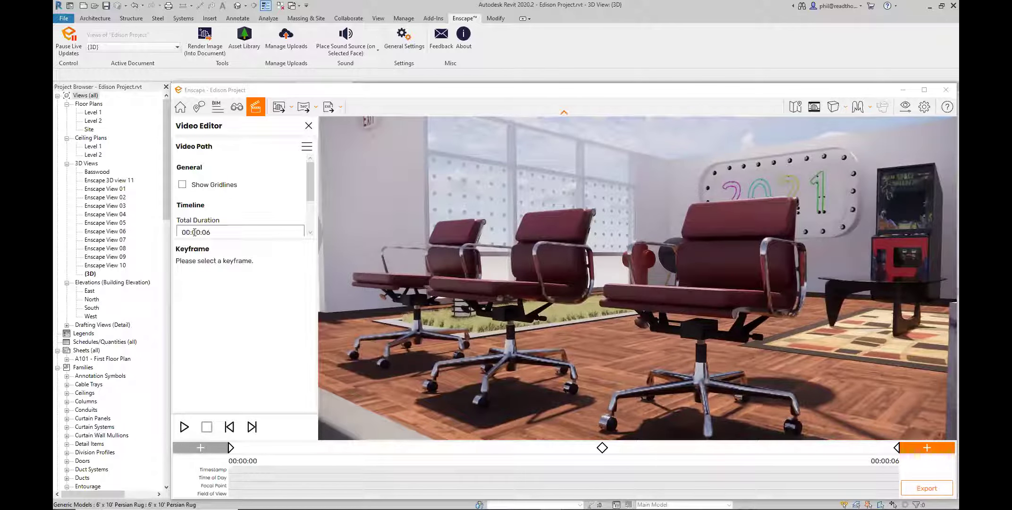
# Override the second keyframe's timestamp with 00:00:05, and select the last keyframe of the video path
pyautogui.moveTo(308, 183); pyautogui.dragTo(313, 225)
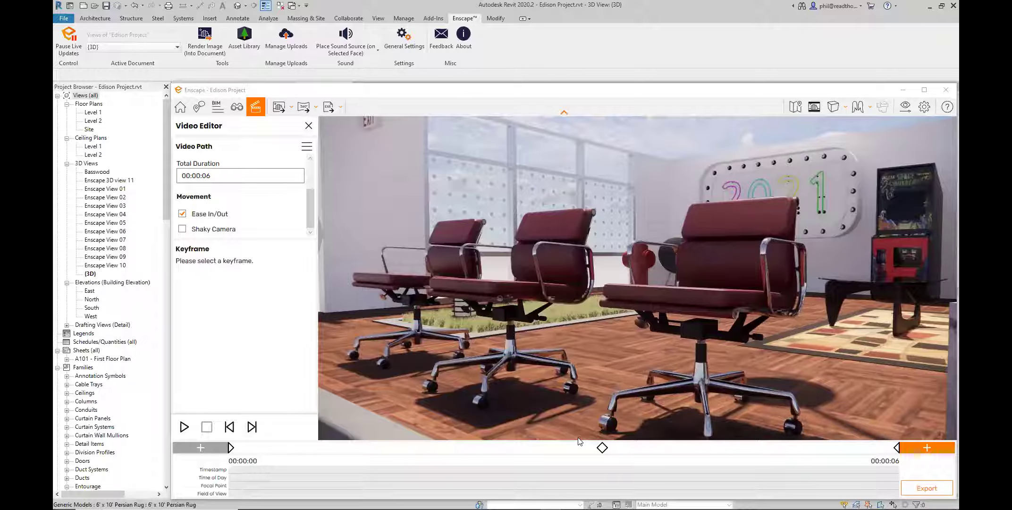
pyautogui.click(231, 448)
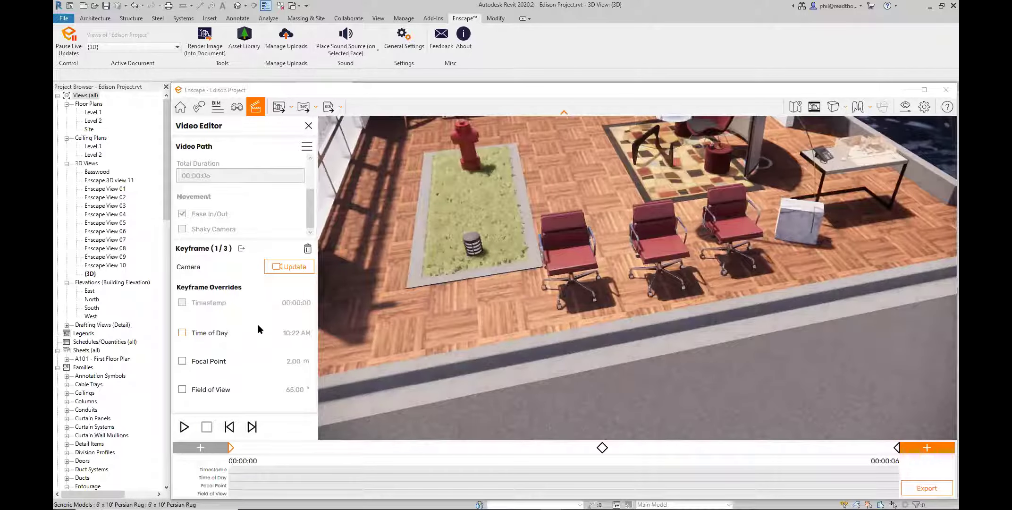
pyautogui.click(602, 447)
pyautogui.click(182, 302)
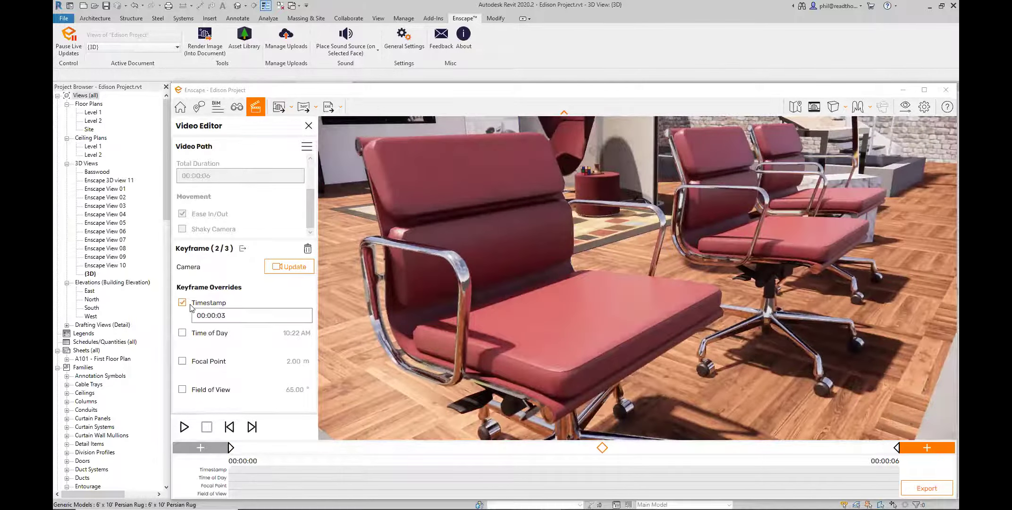
pyautogui.click(238, 314)
pyautogui.click(244, 331)
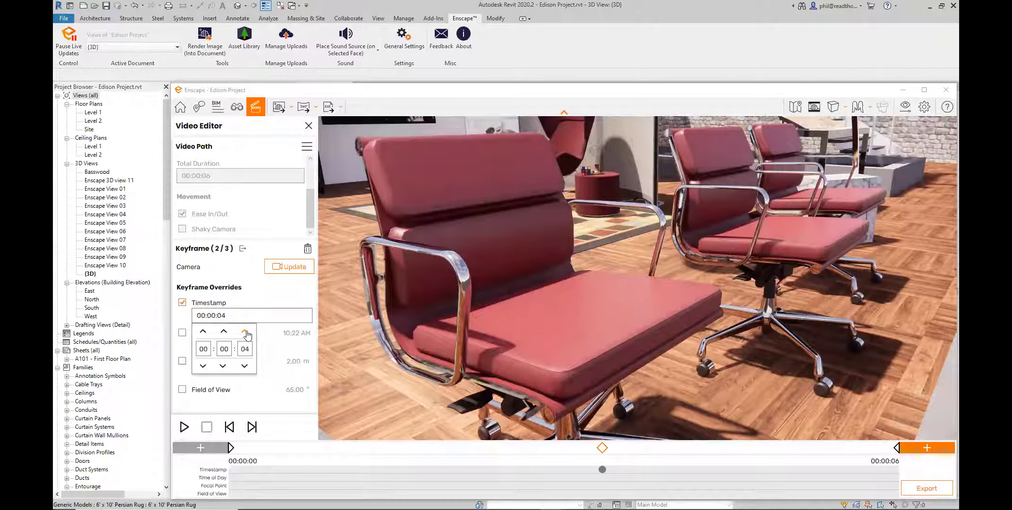
pyautogui.click(299, 265)
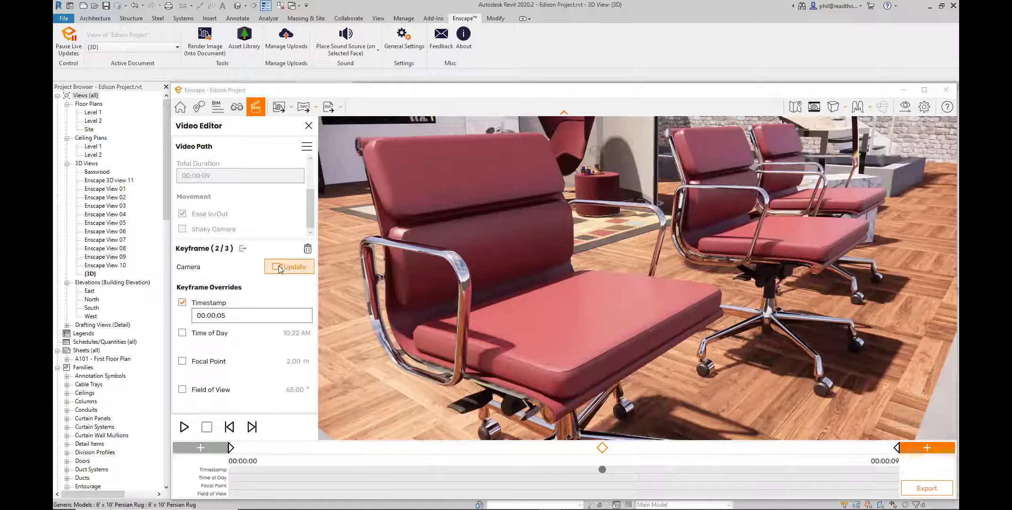
pyautogui.click(897, 450)
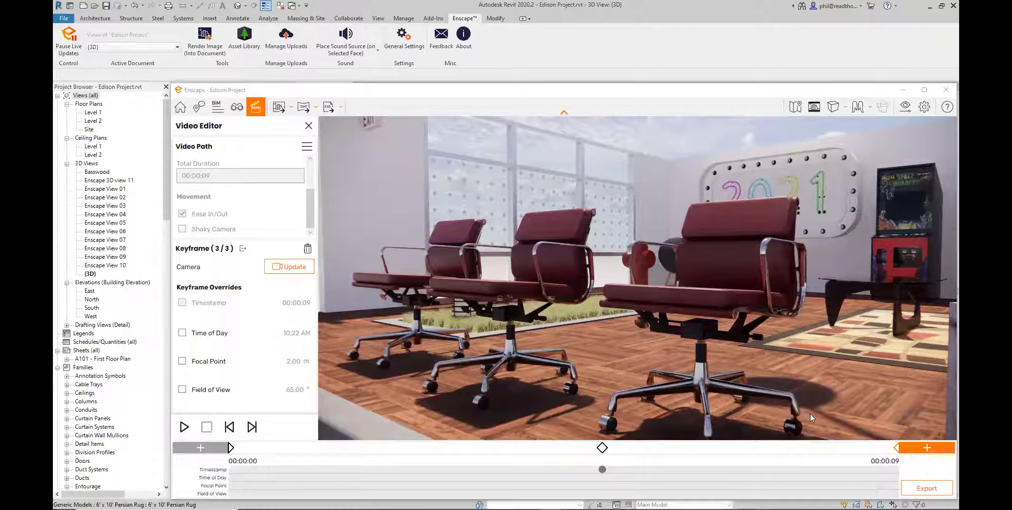
# Save the video path to the Desktop as Enscape_VideoPath.xml
pyautogui.click(307, 149)
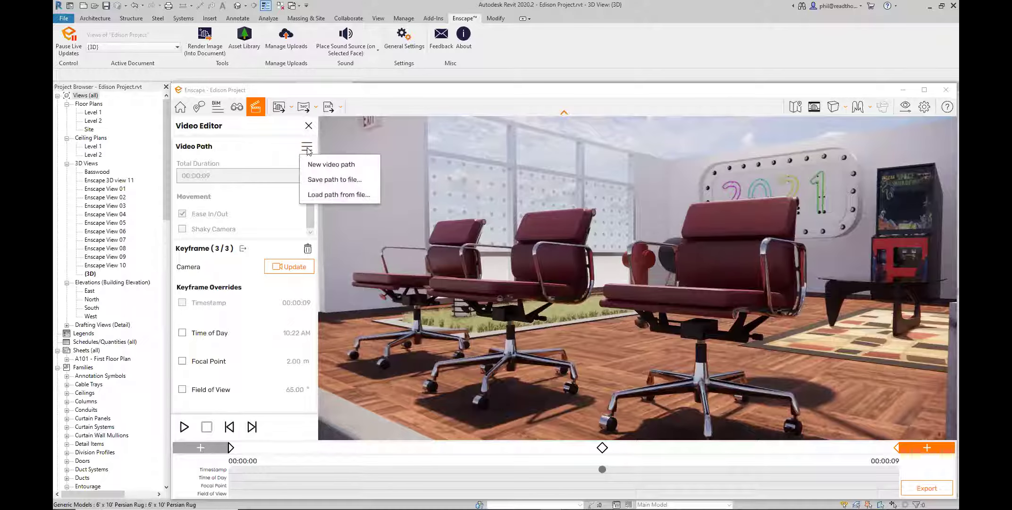
pyautogui.click(333, 179)
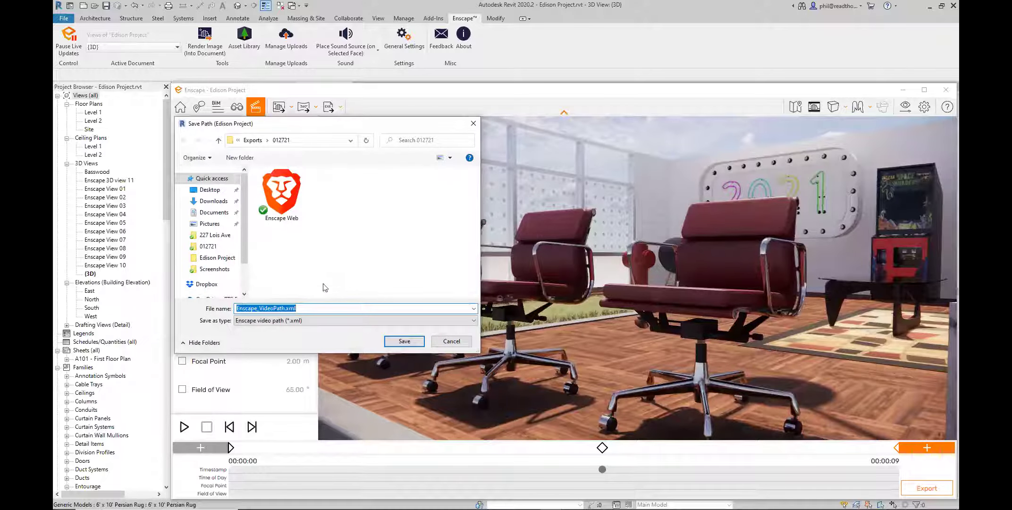
pyautogui.click(210, 190)
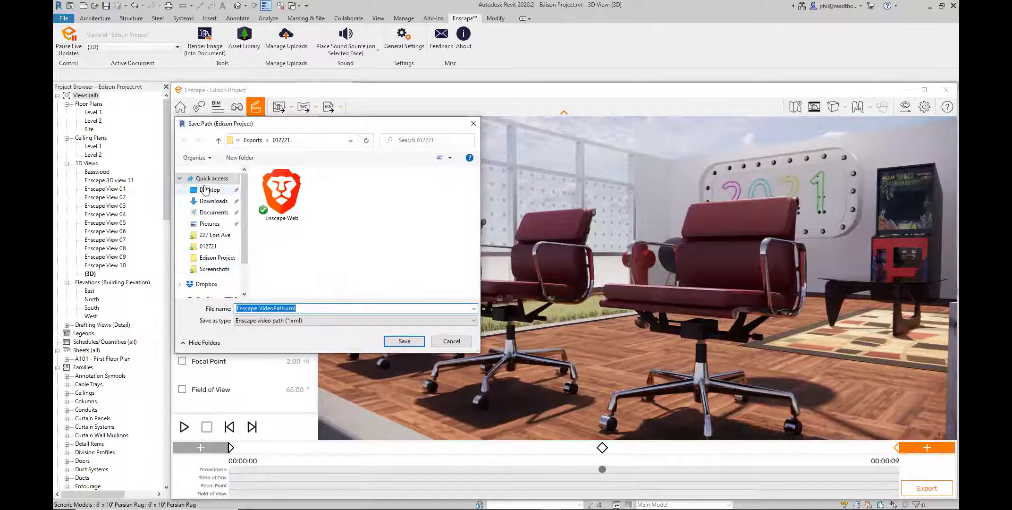
pyautogui.click(403, 341)
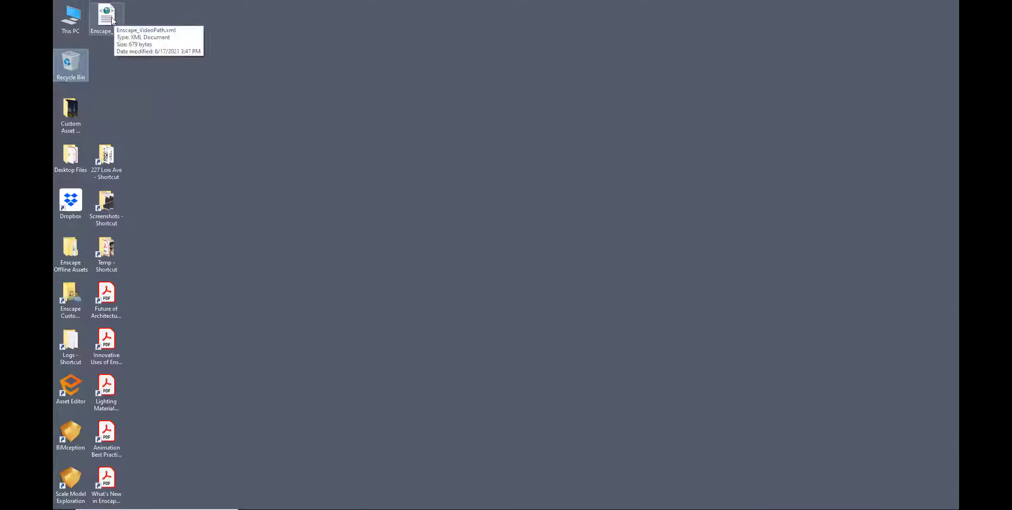
# Open the saved Enscape_VideoPath.xml from the desktop in Notepad to examine its keyframe data
pyautogui.rightClick(113, 19)
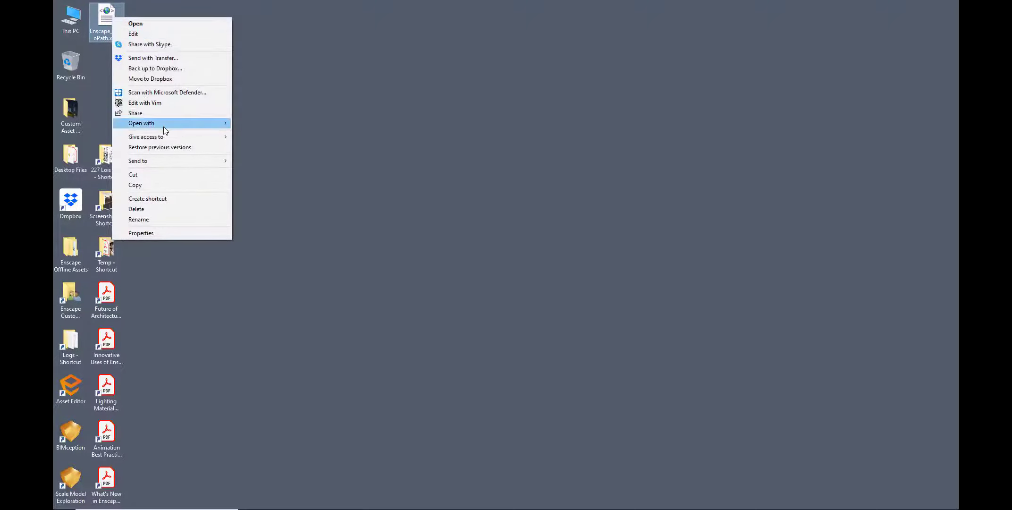
pyautogui.moveTo(164, 127)
pyautogui.click(286, 147)
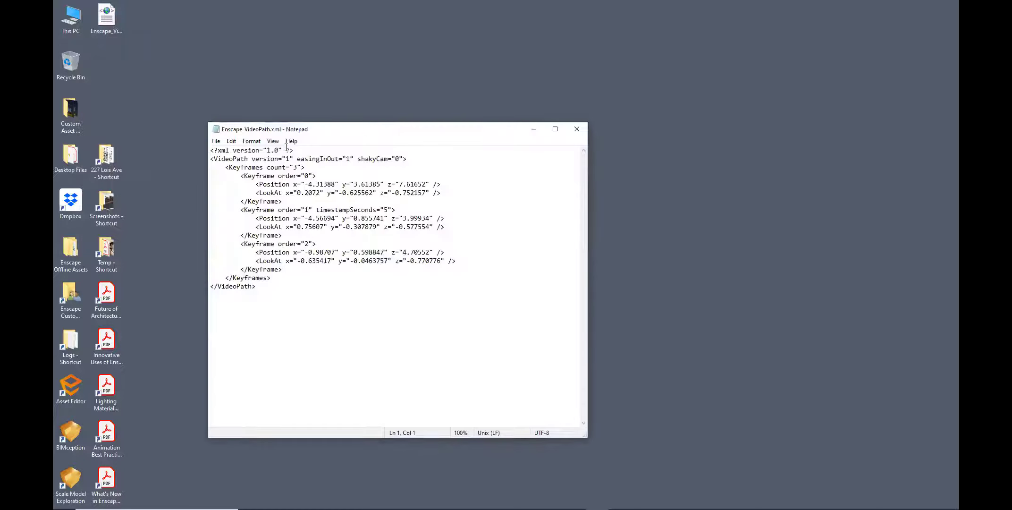